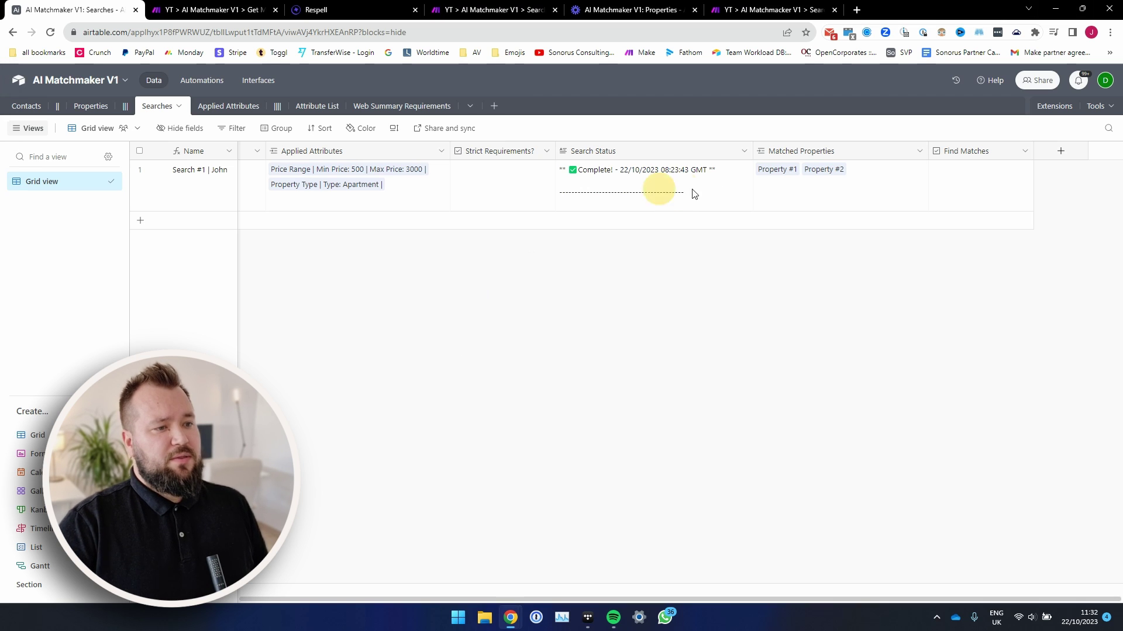
Clear John's old Search Status and Matched Properties, then review the search's number, contact and name
left_click(658, 191)
key("Delete")
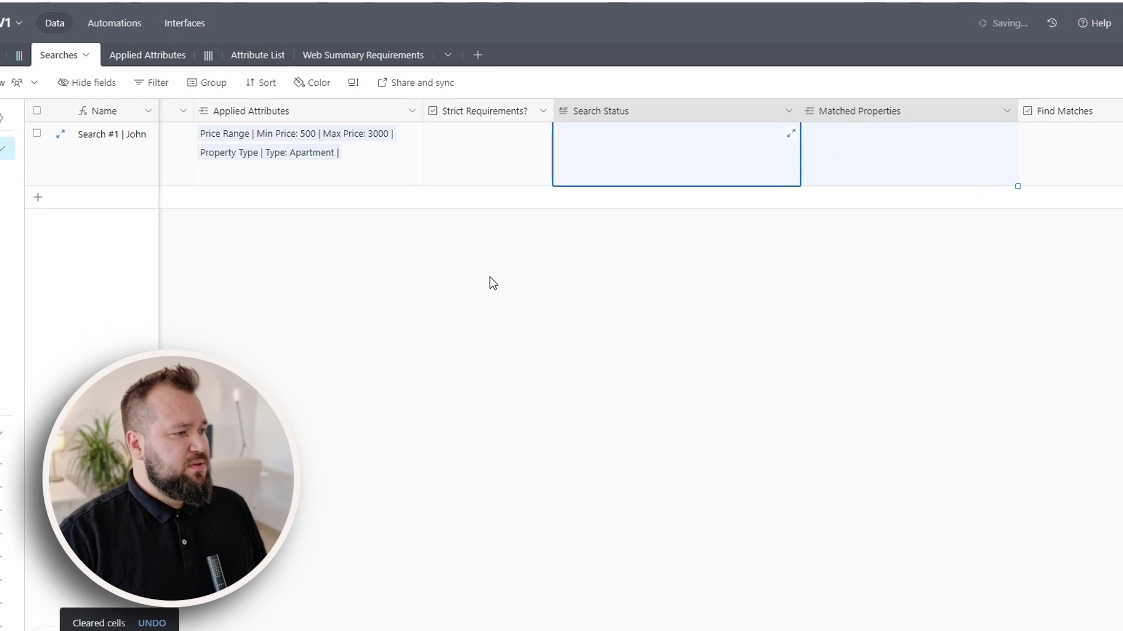
scroll(497, 287, "left", 5)
left_click(495, 291)
left_click_drag(225, 126, 302, 136)
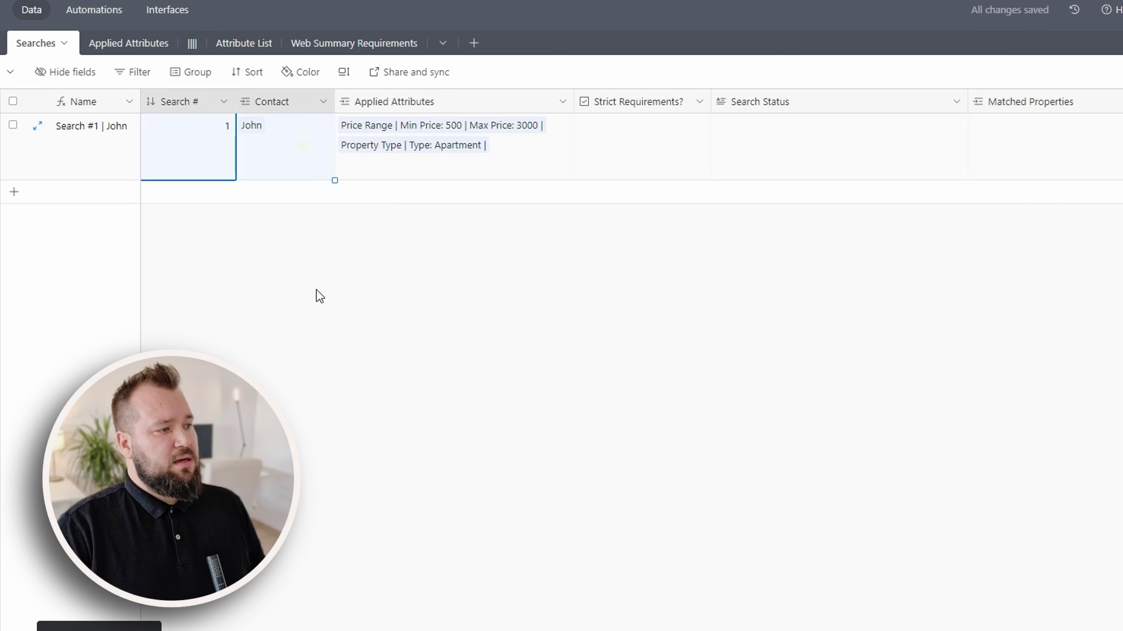
left_click(316, 293)
left_click(284, 143)
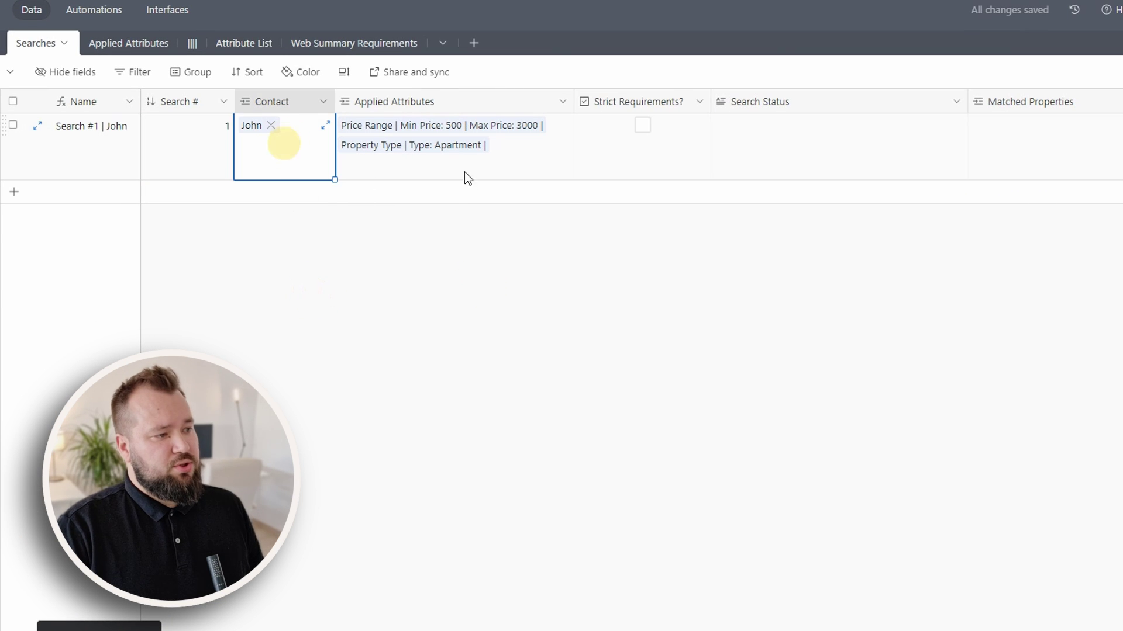
left_click(119, 154)
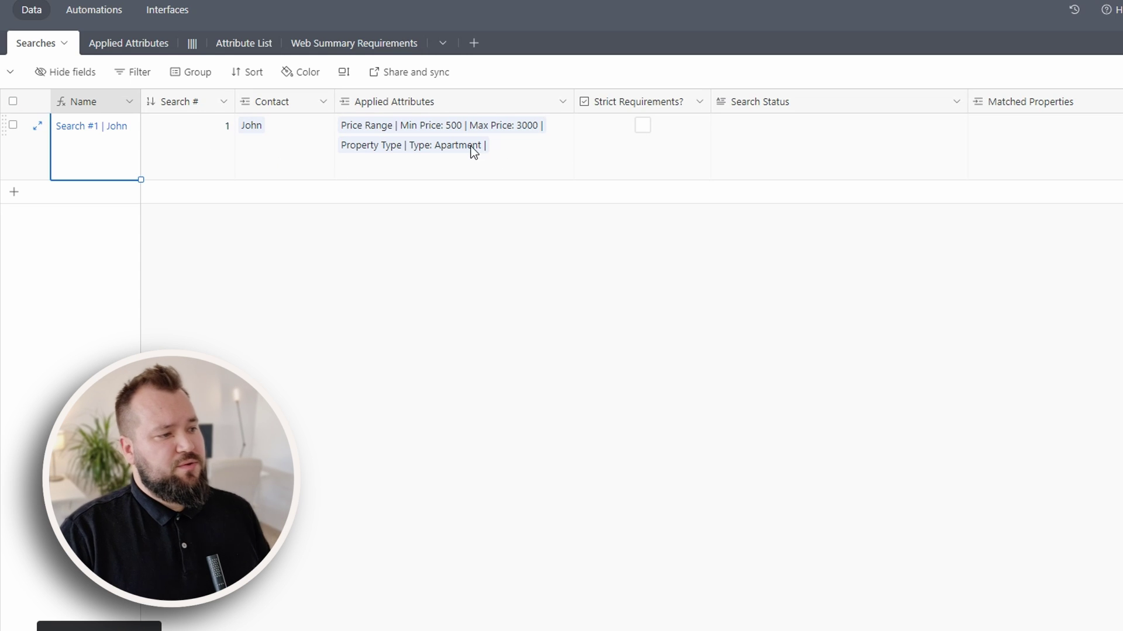
Widen the Applied Attributes column so the search's full attribute text shows
left_click(443, 145)
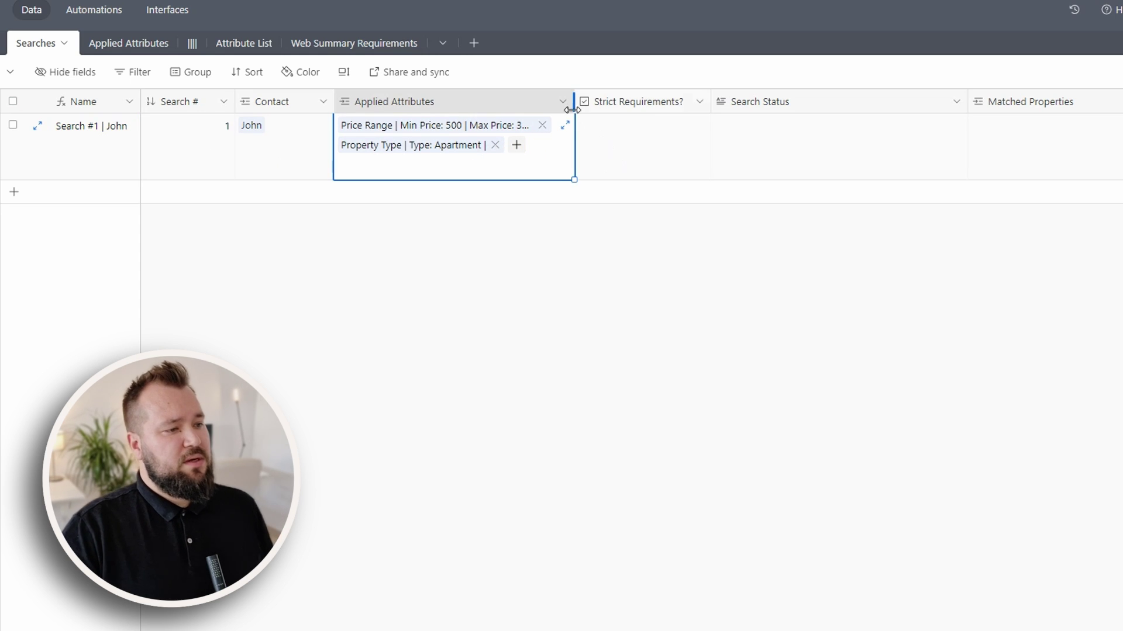
left_click_drag(565, 103, 610, 107)
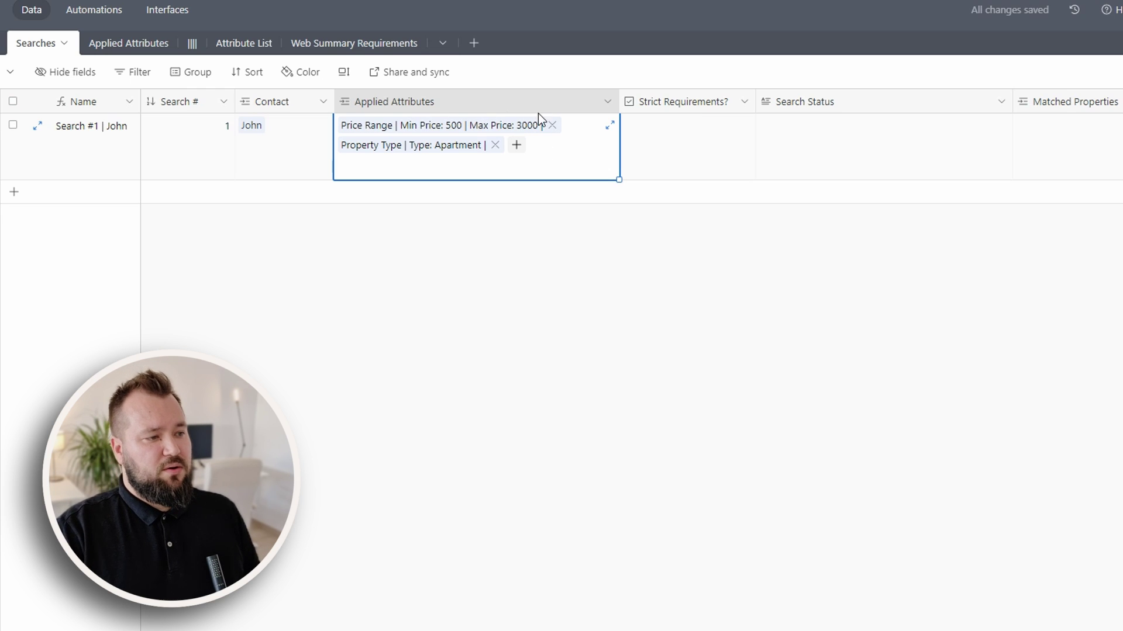
left_click(681, 316)
Rerun Find Matches and check the results now list Property #1 and Property #2
scroll(812, 168, "right", 3)
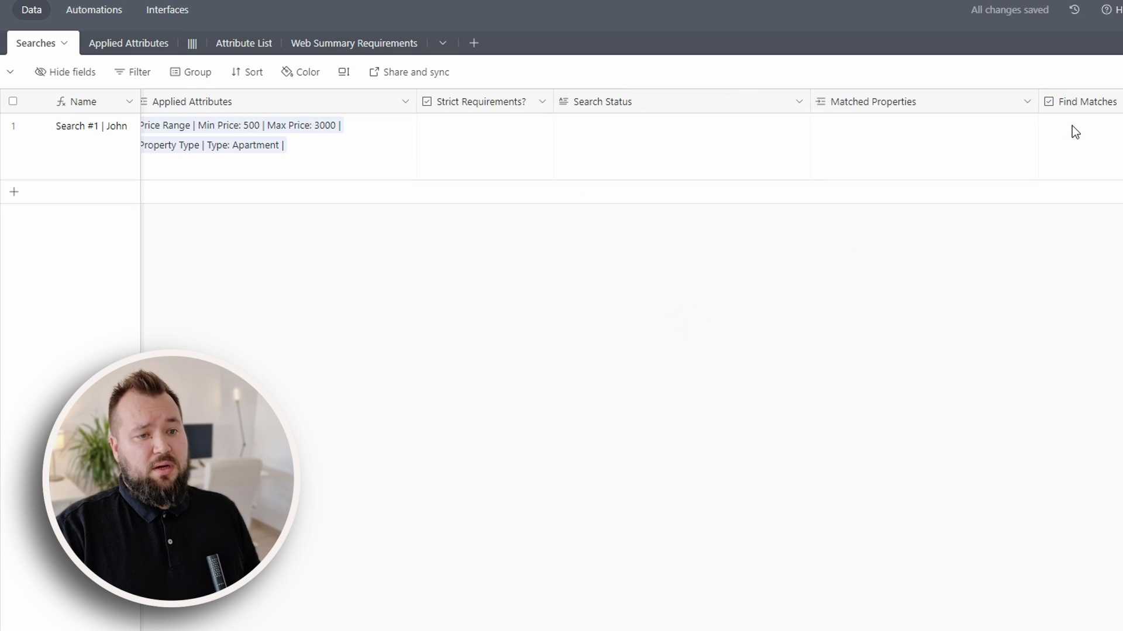
left_click(1107, 126)
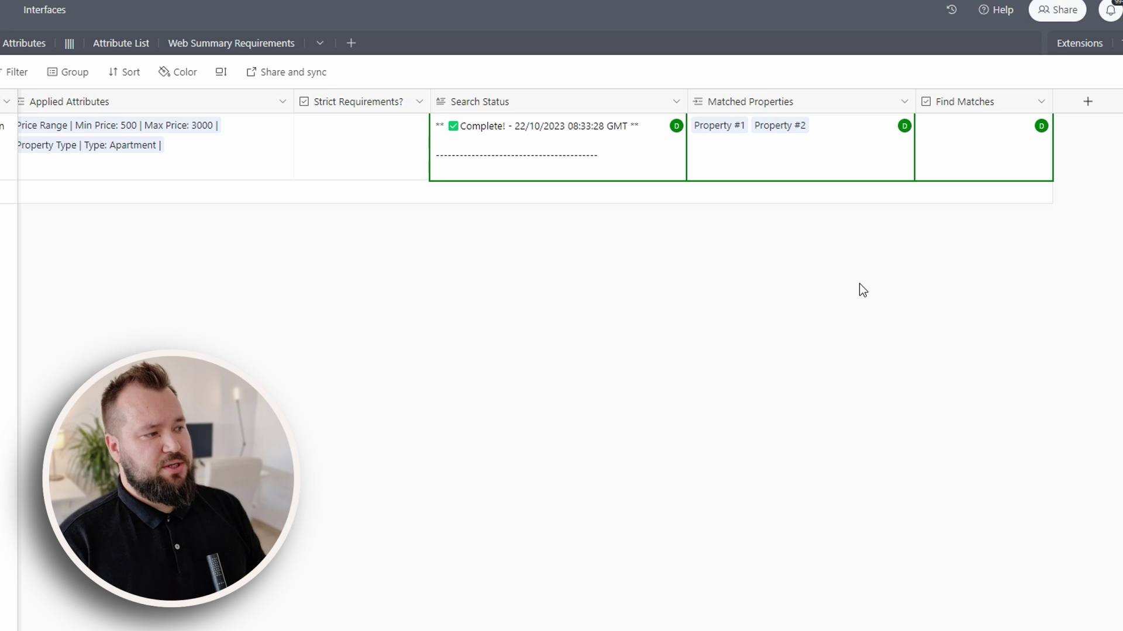
left_click(750, 162)
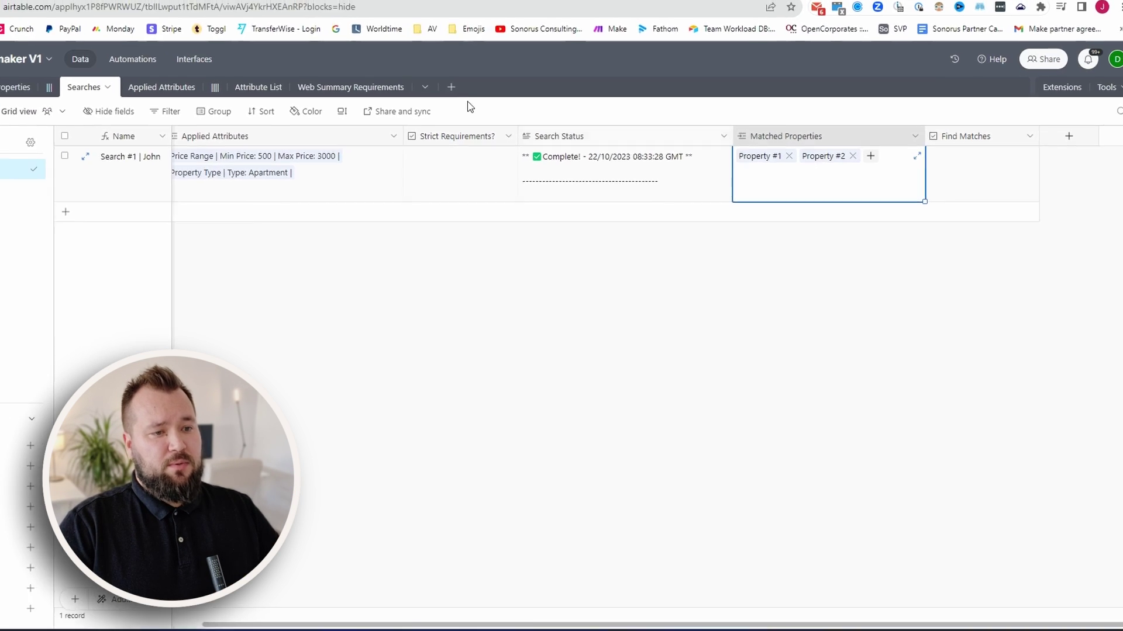
In Properties, change Property #1's Property Type attribute from Apartment to Condo
left_click(91, 106)
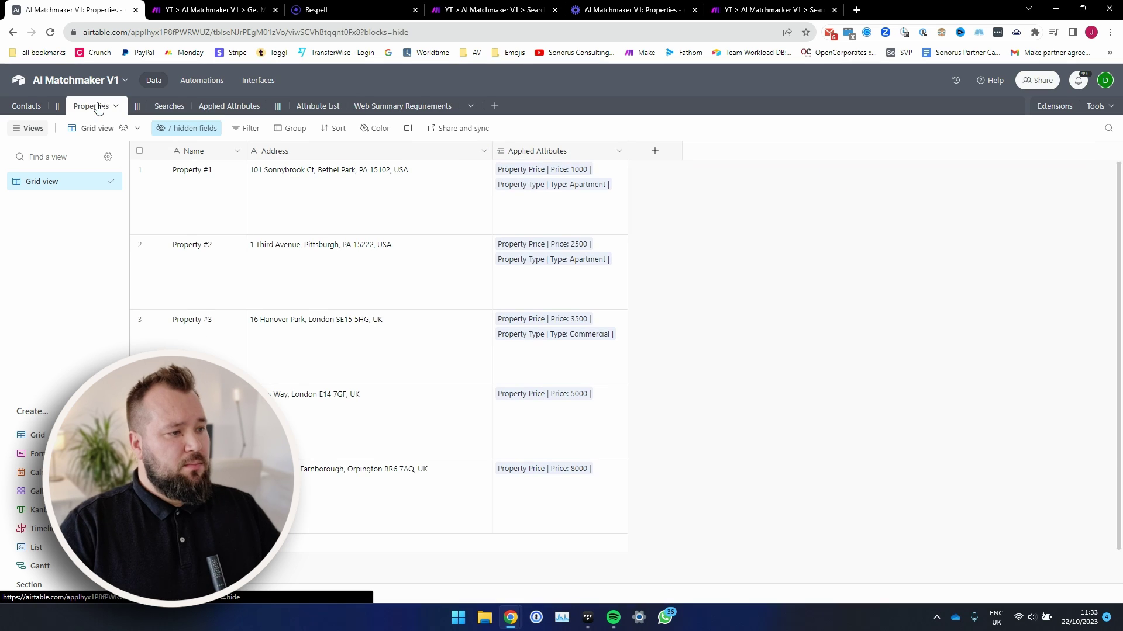
left_click(565, 219)
left_click(566, 282)
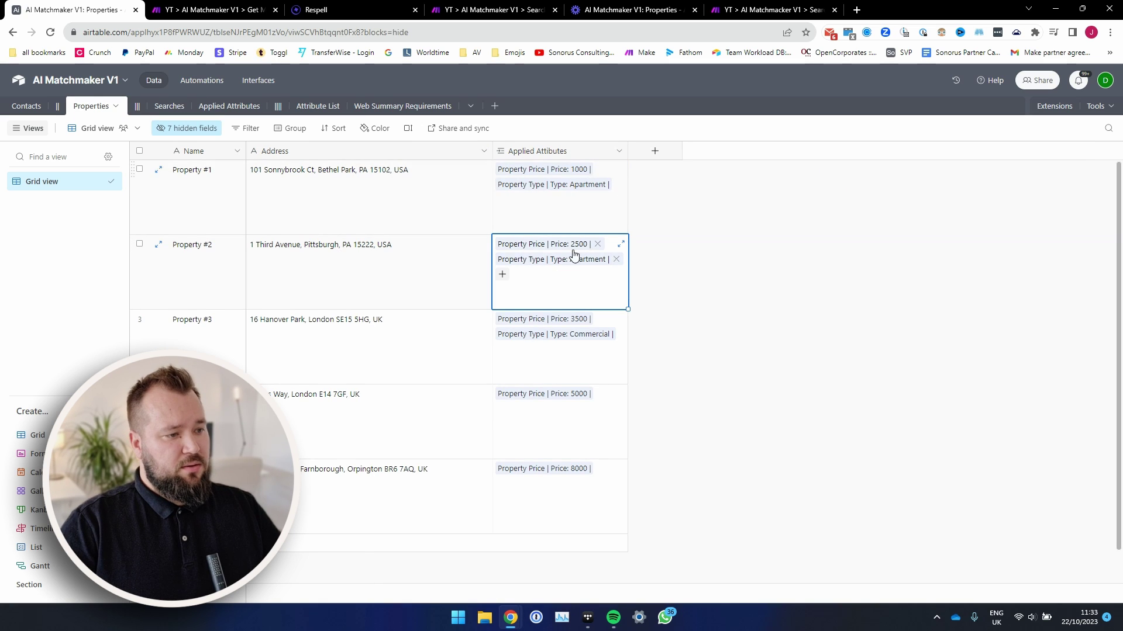
left_click(565, 192)
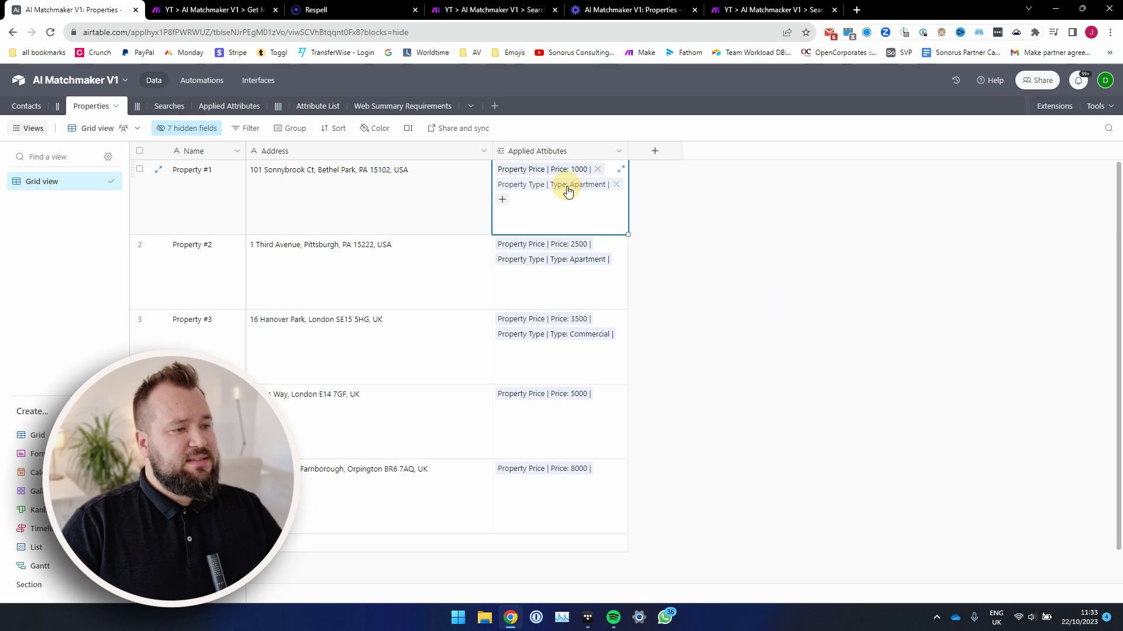
left_click(567, 186)
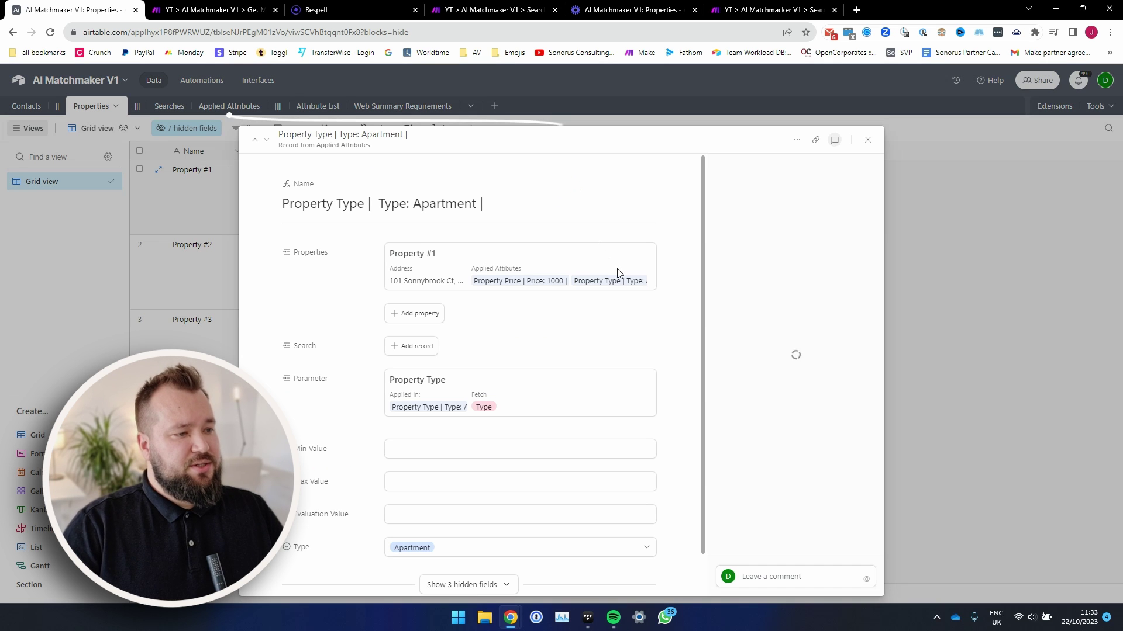
left_click(478, 553)
left_click(468, 521)
key("Escape")
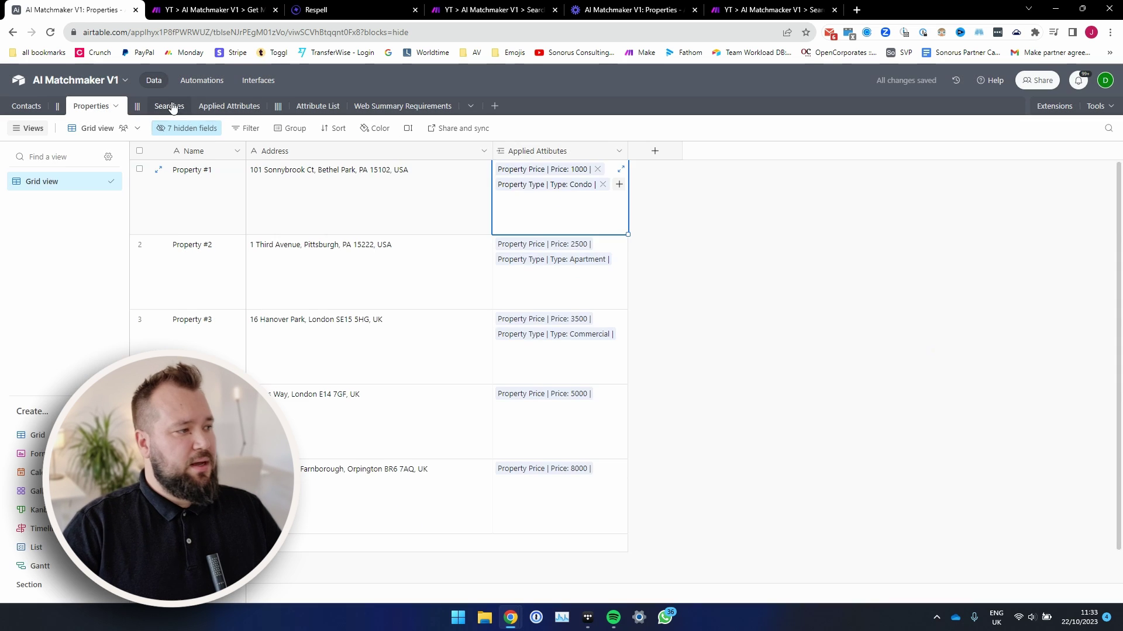
Back in Searches, clear John's Search Status and Matched Properties values
left_click(169, 106)
left_click(696, 192)
left_click(812, 190, "shift")
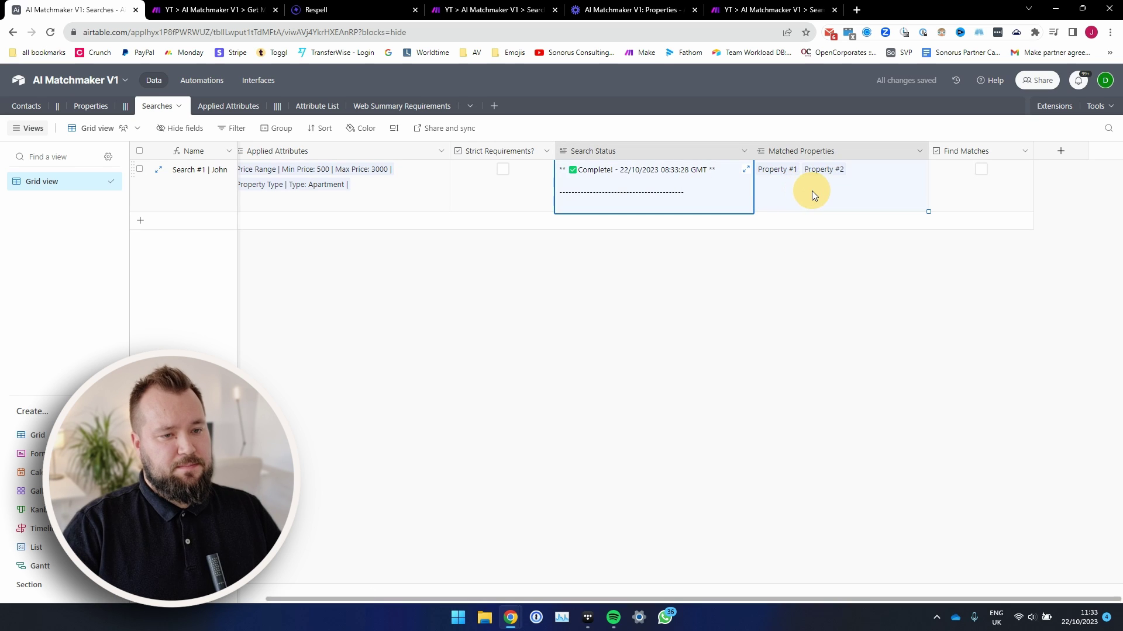
key("Delete")
key("Right")
Tick Find Matches to rerun John's search and let the automation finish
key("Return")
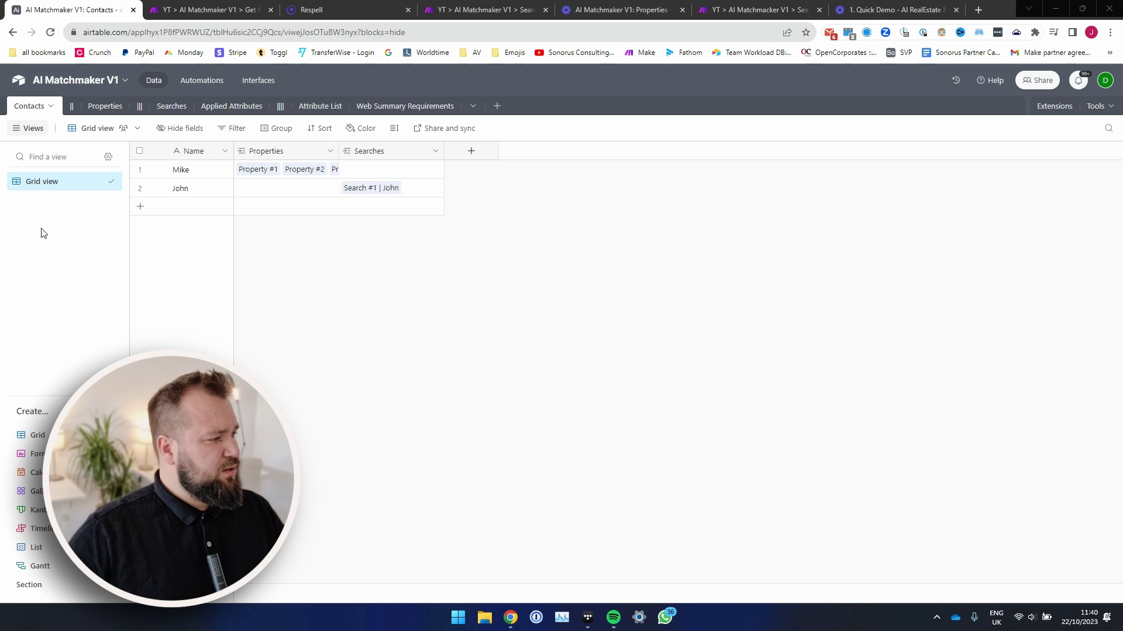
left_click(29, 221)
Widen the Contacts Properties column to show Mike's Property #1 through Property #4
left_click(612, 417)
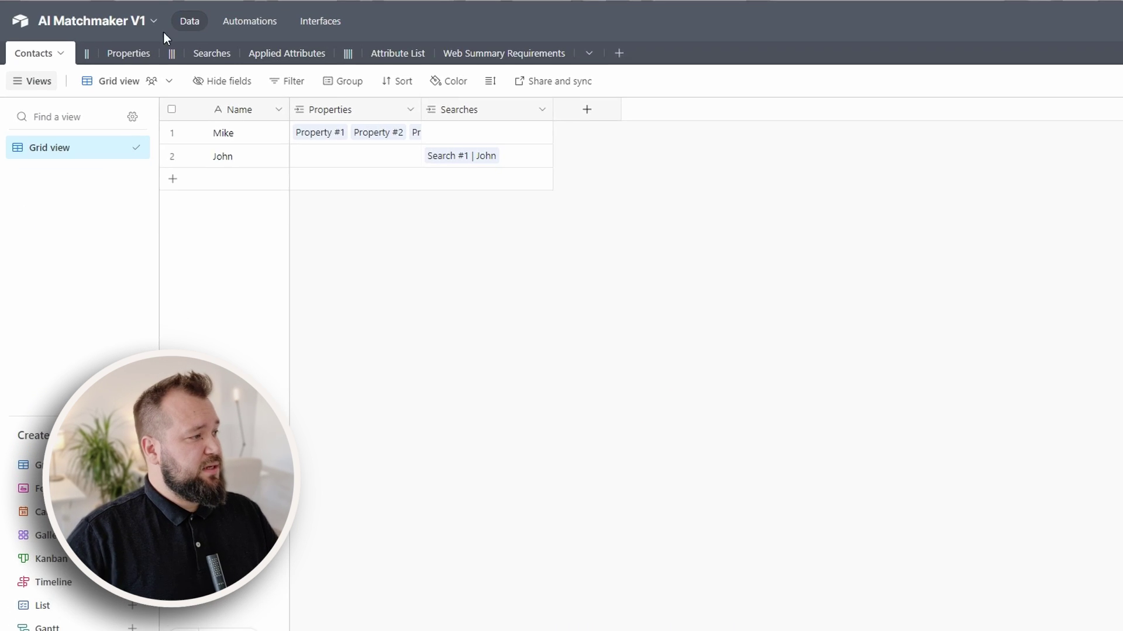
left_click(270, 129)
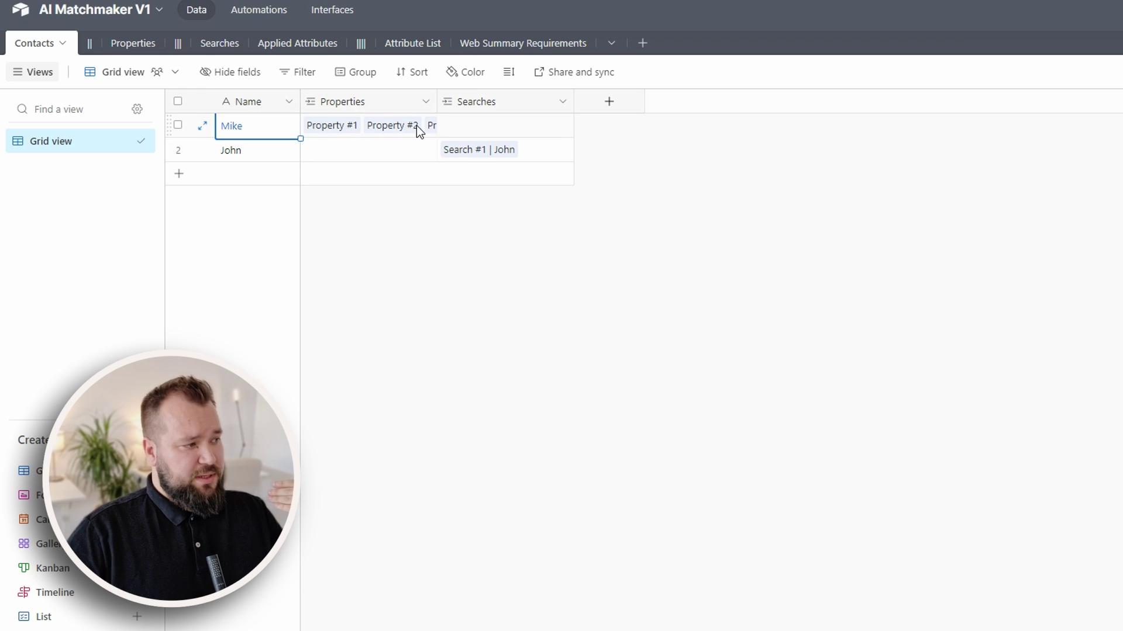
left_click_drag(437, 101, 660, 101)
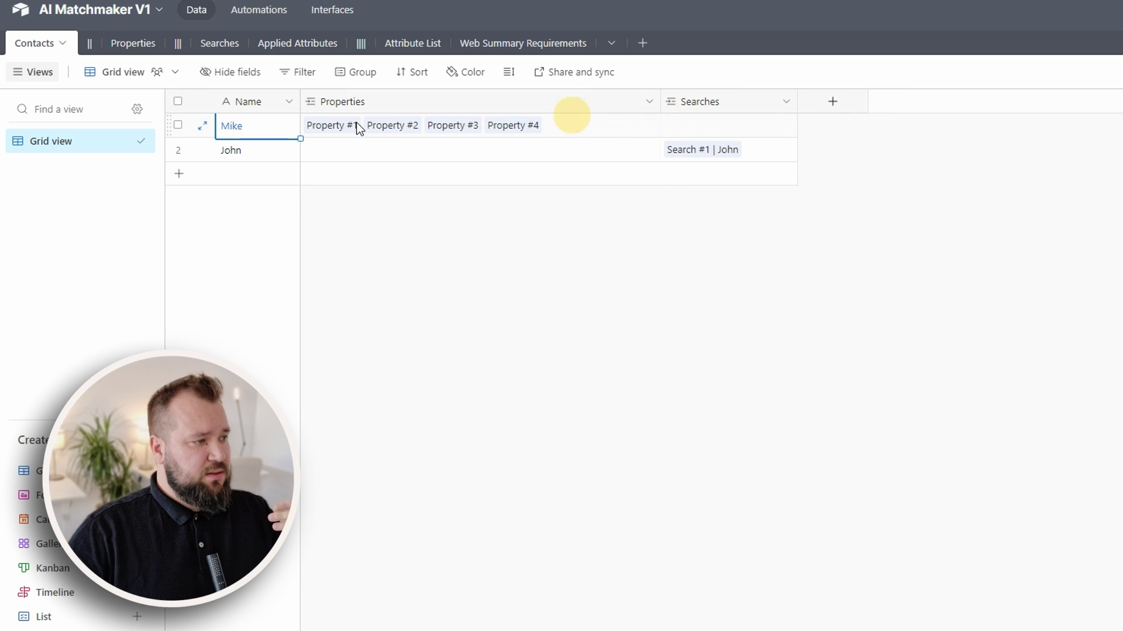
left_click(278, 153)
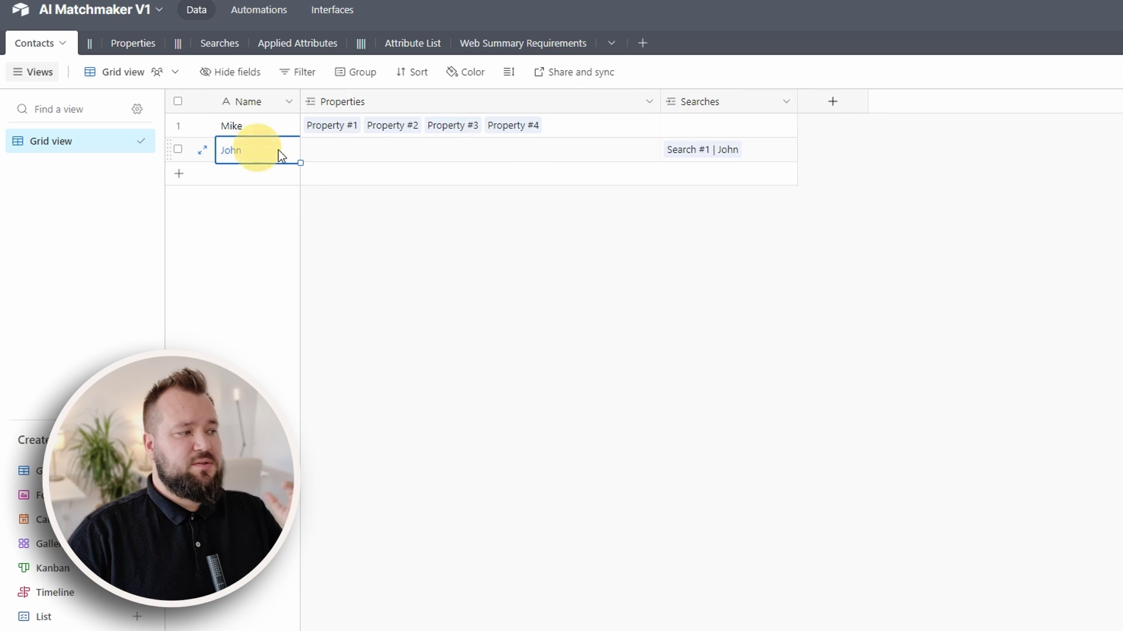
left_click(760, 157)
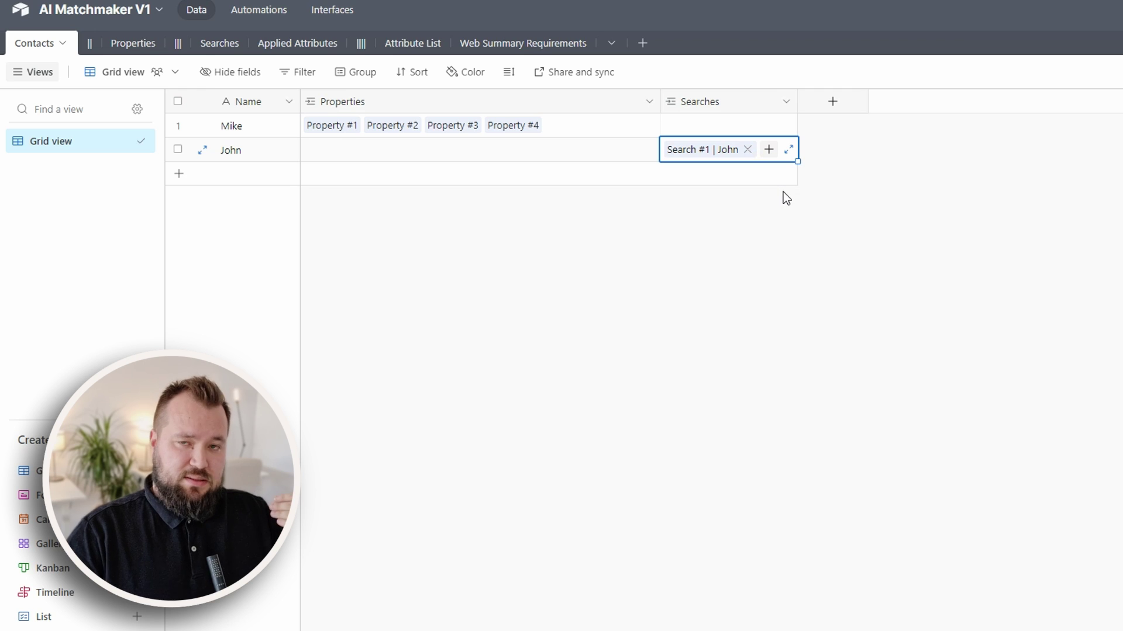
Review the Properties and Searches link field settings, closing both without changes
double_click(534, 102)
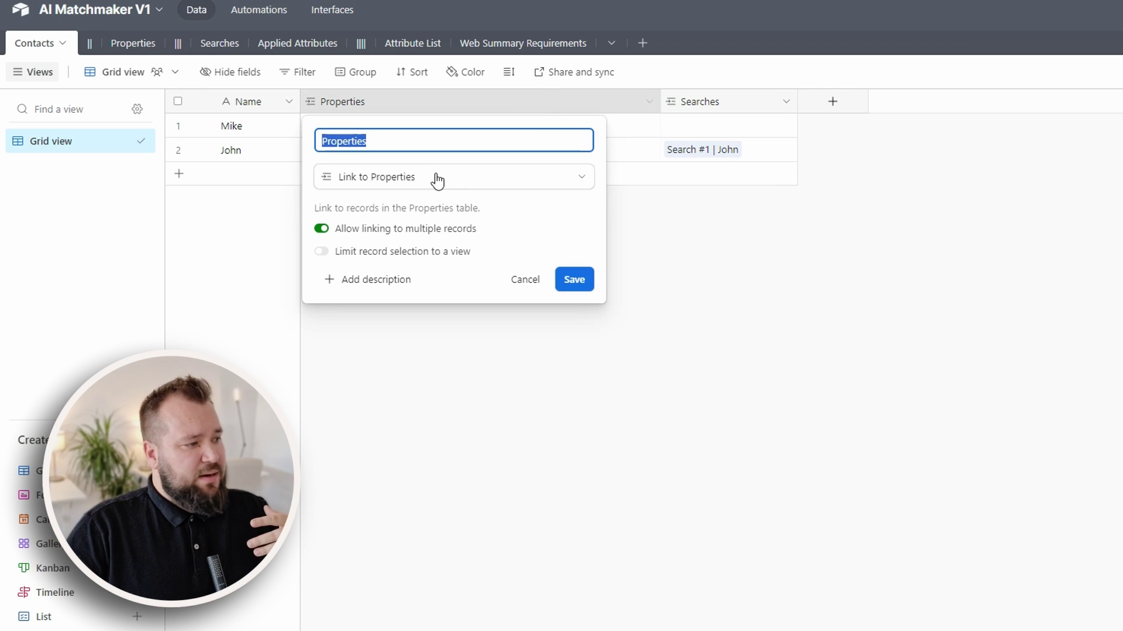
left_click(803, 253)
double_click(732, 99)
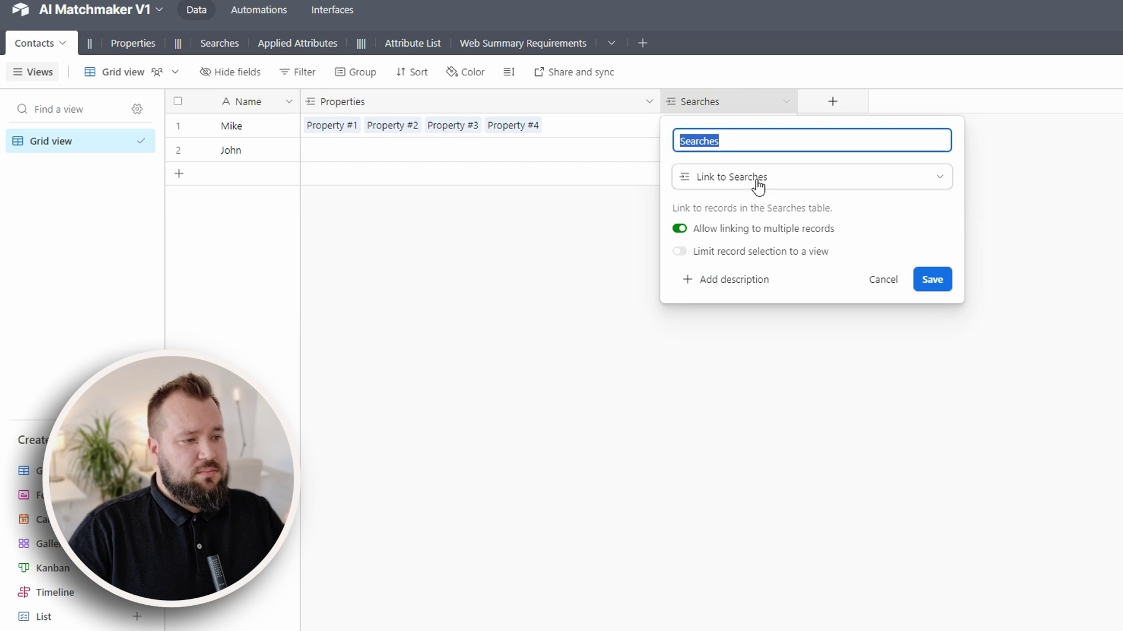
left_click(883, 279)
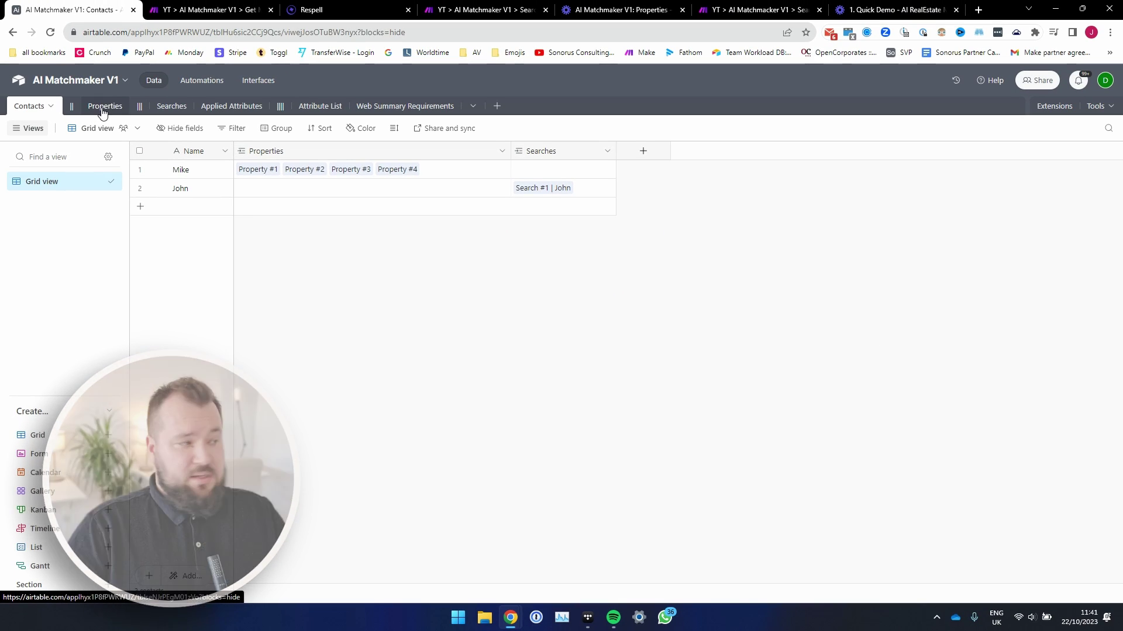
left_click(103, 107)
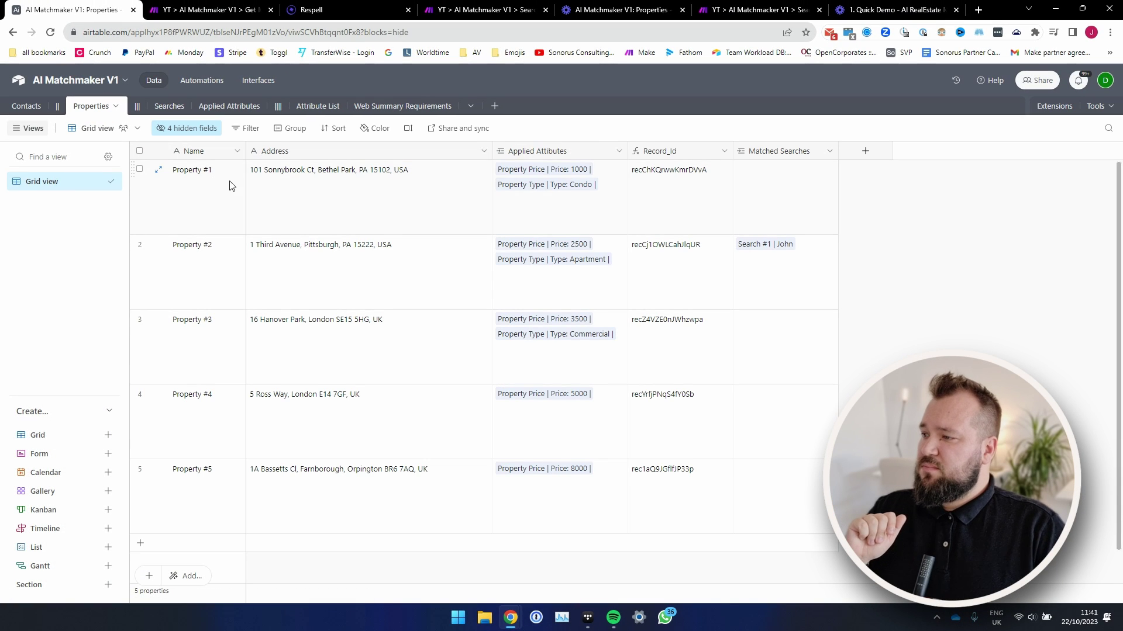
Hide the Record_Id field, show the Seller field and widen the Seller column
right_click(700, 151)
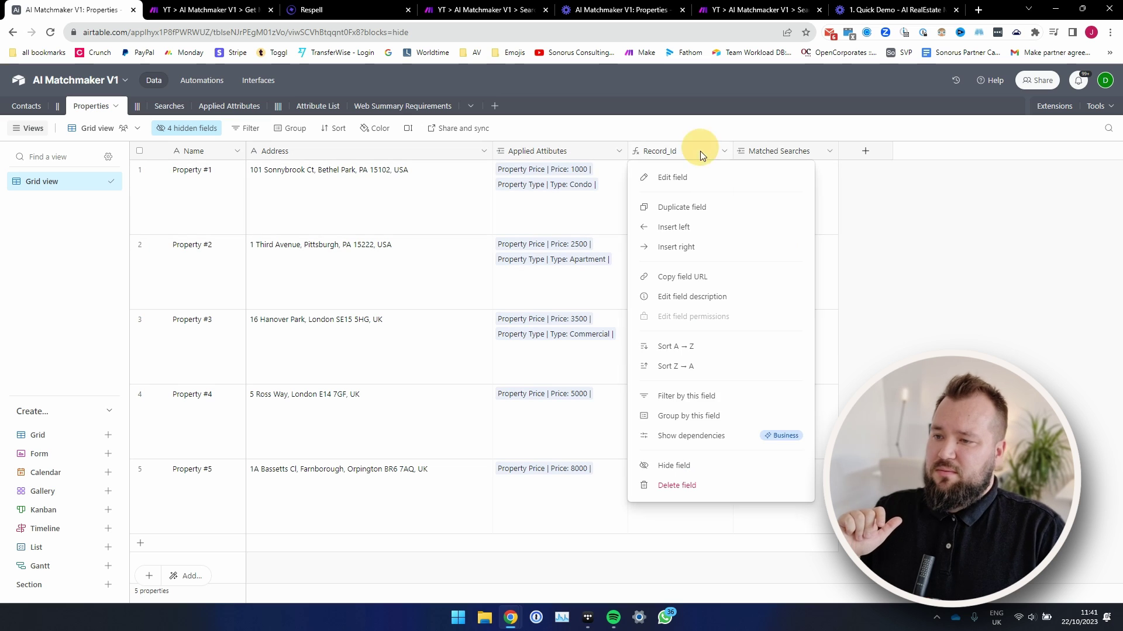
left_click(689, 471)
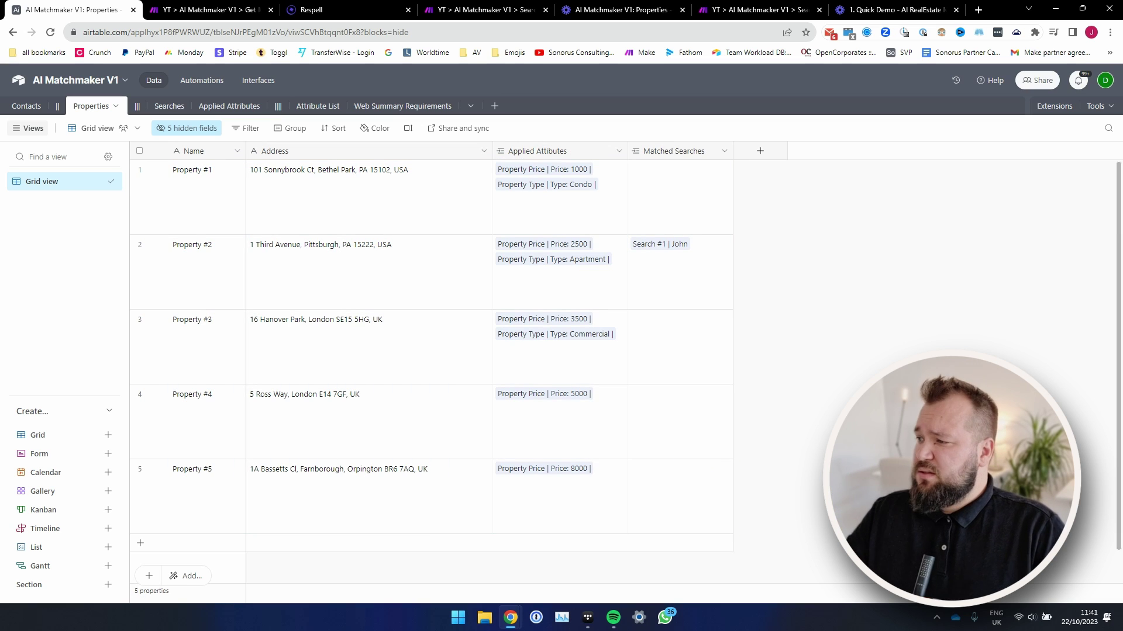
left_click(201, 136)
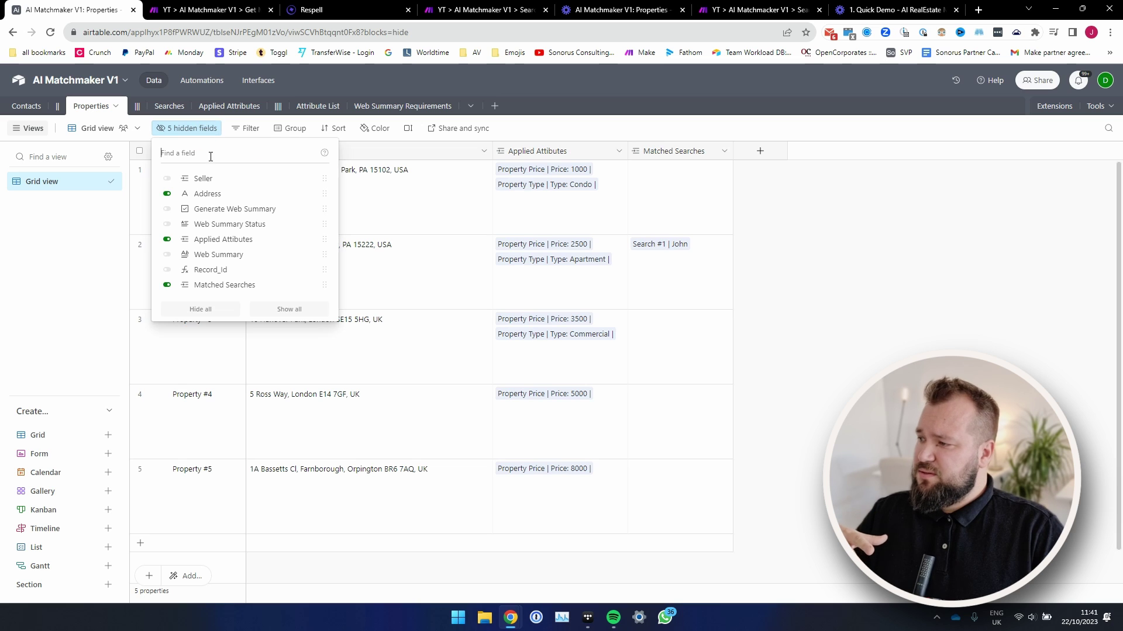
left_click(260, 179)
left_click(496, 257)
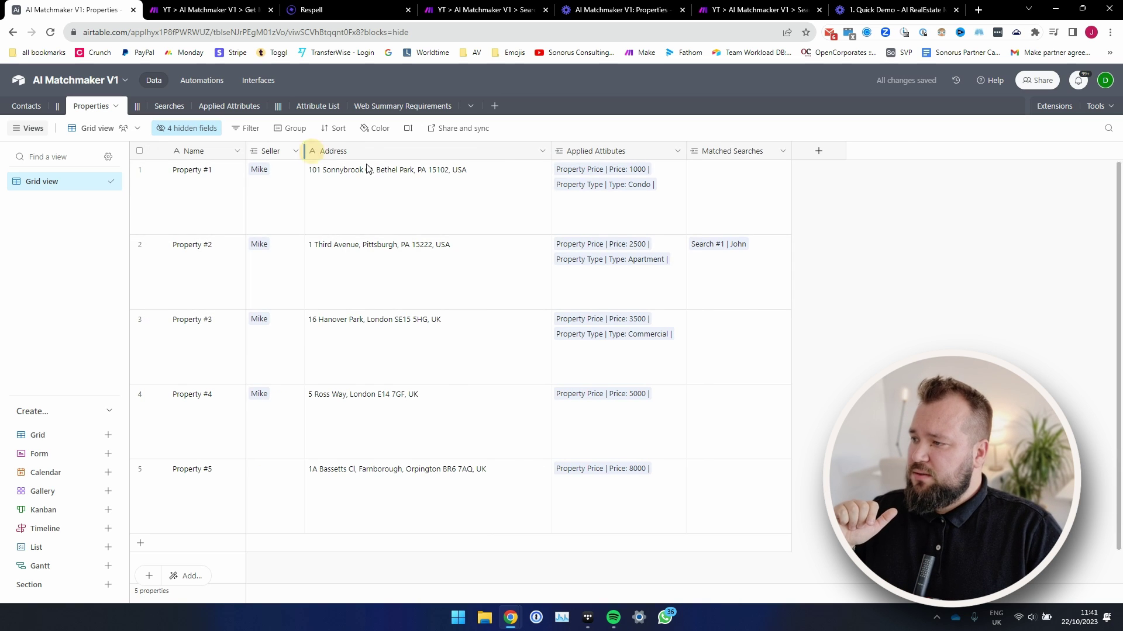
left_click_drag(305, 151, 362, 159)
Copy Property #4's seller into Property #5's empty Seller cell
left_click(305, 402)
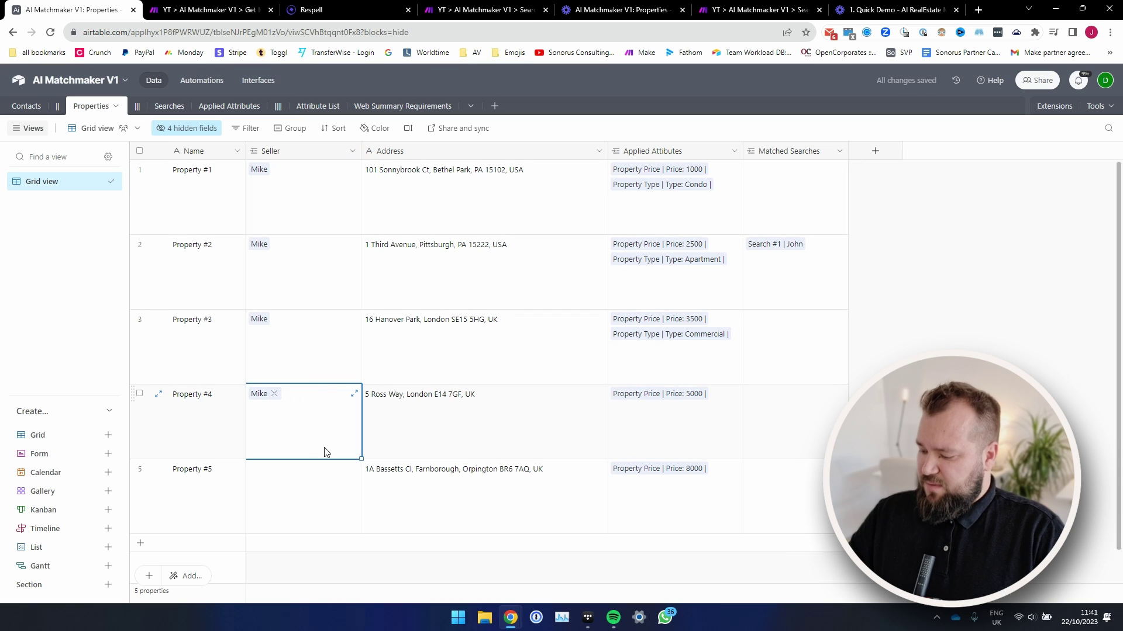
key("ctrl+c")
left_click(323, 495)
key("ctrl+v")
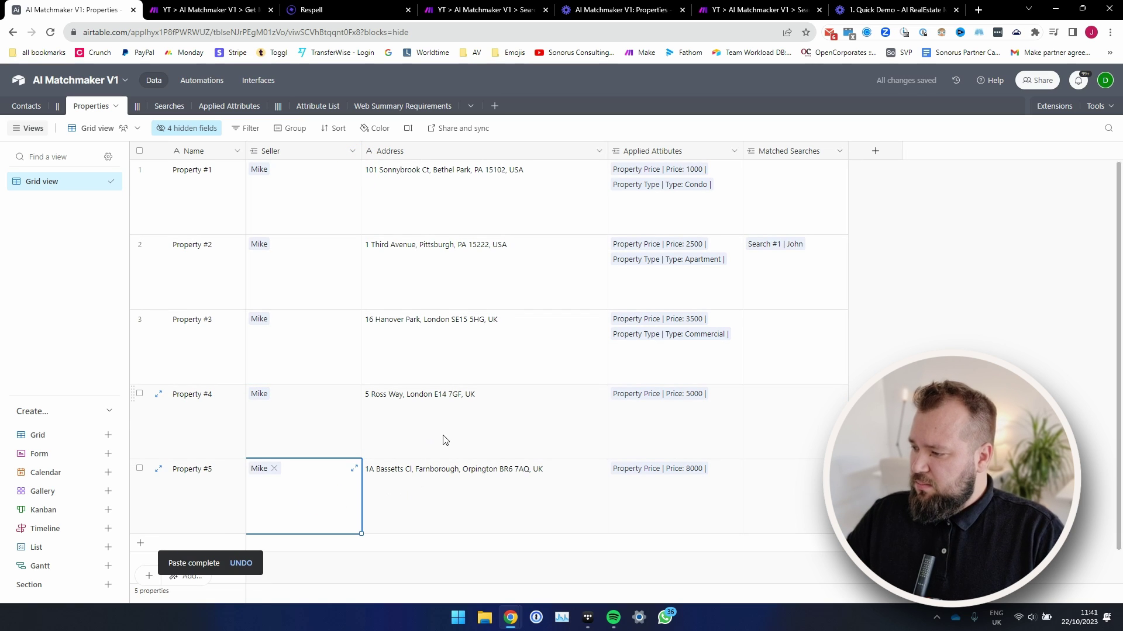
left_click(442, 436)
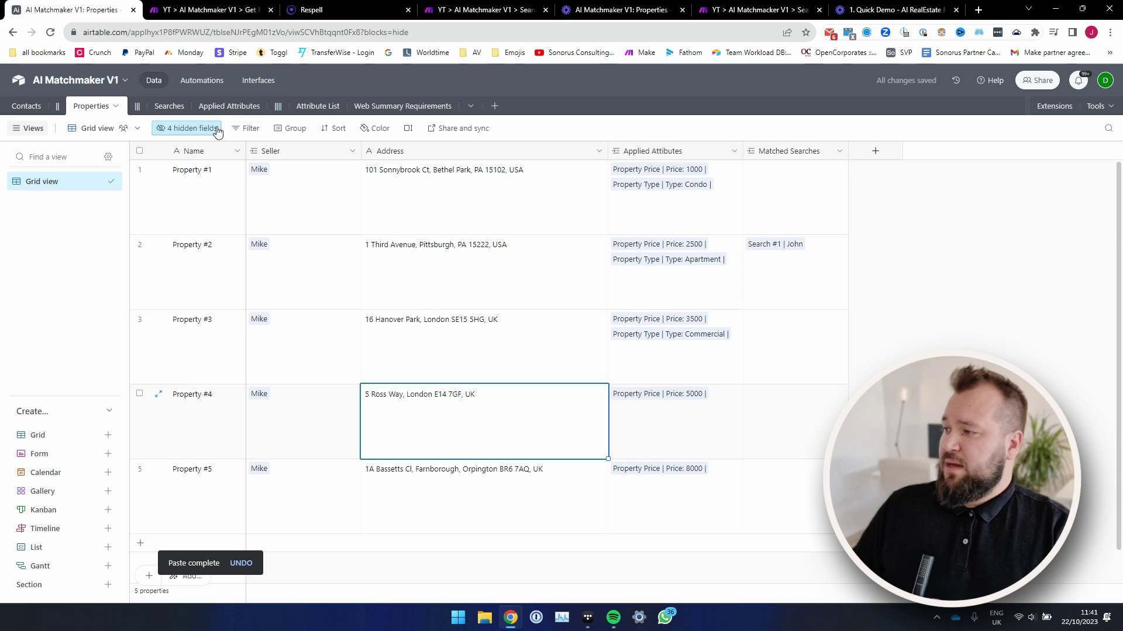
left_click(198, 128)
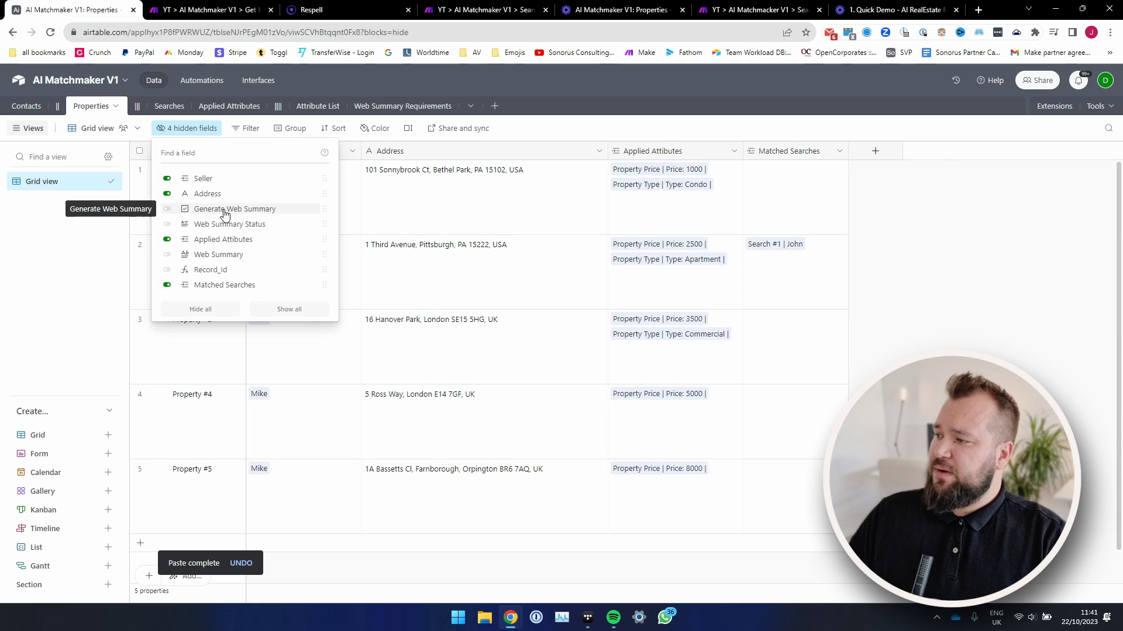
Unhide Generate Web Summary, Web Summary Status and Web Summary, and read Property #3's summary
left_click(223, 210)
left_click(231, 225)
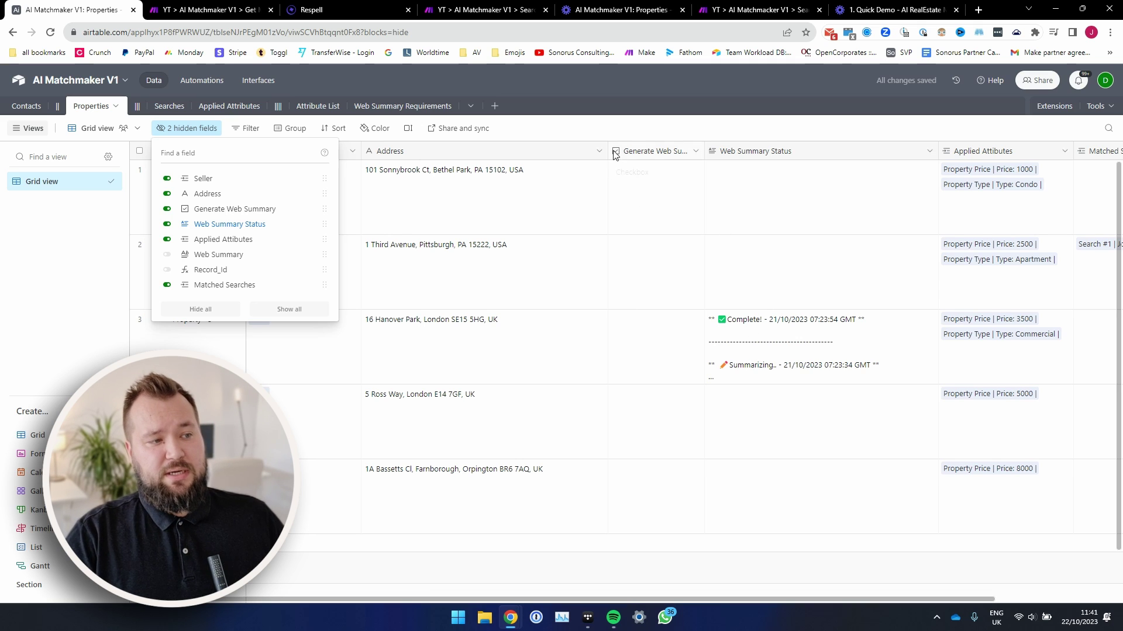
left_click_drag(608, 151, 573, 150)
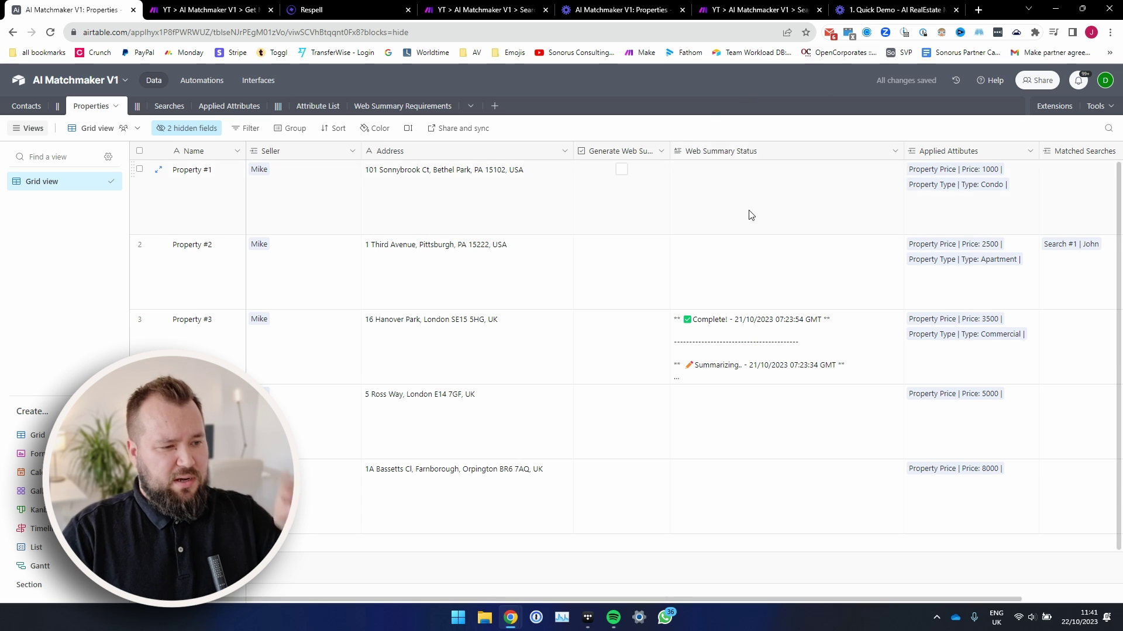
left_click(757, 359)
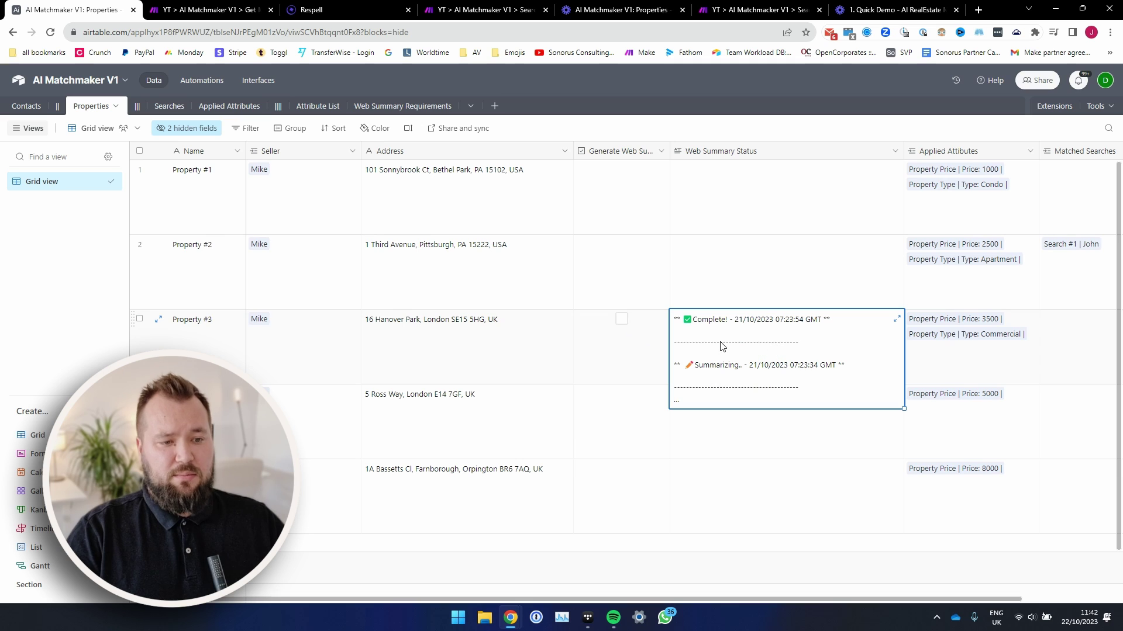
left_click(178, 129)
left_click(233, 254)
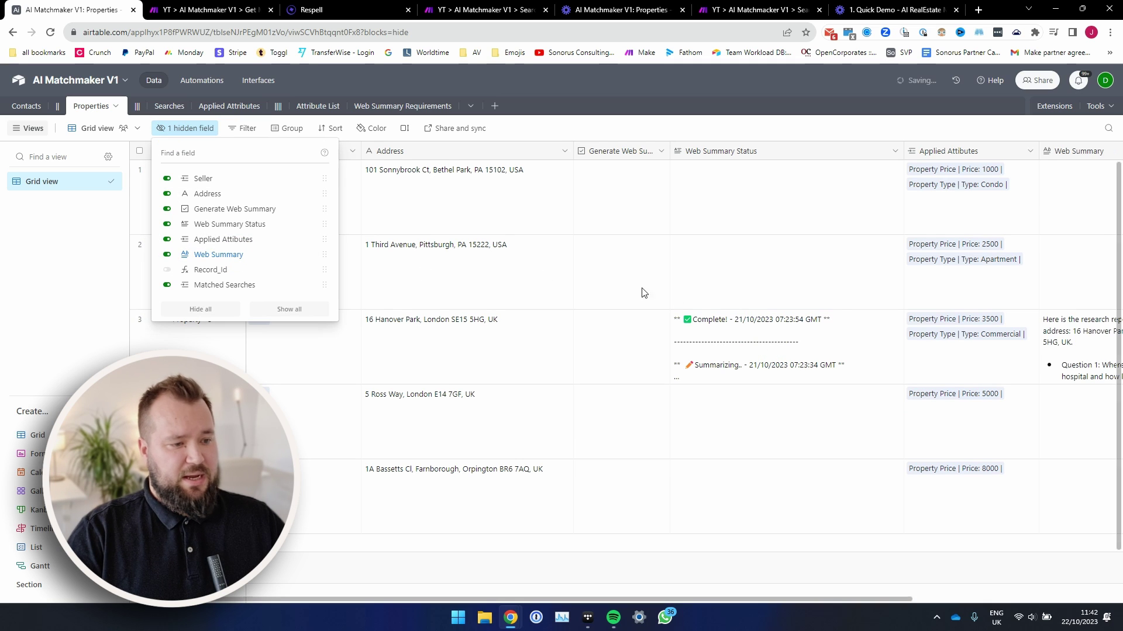
left_click_drag(1085, 151, 895, 153)
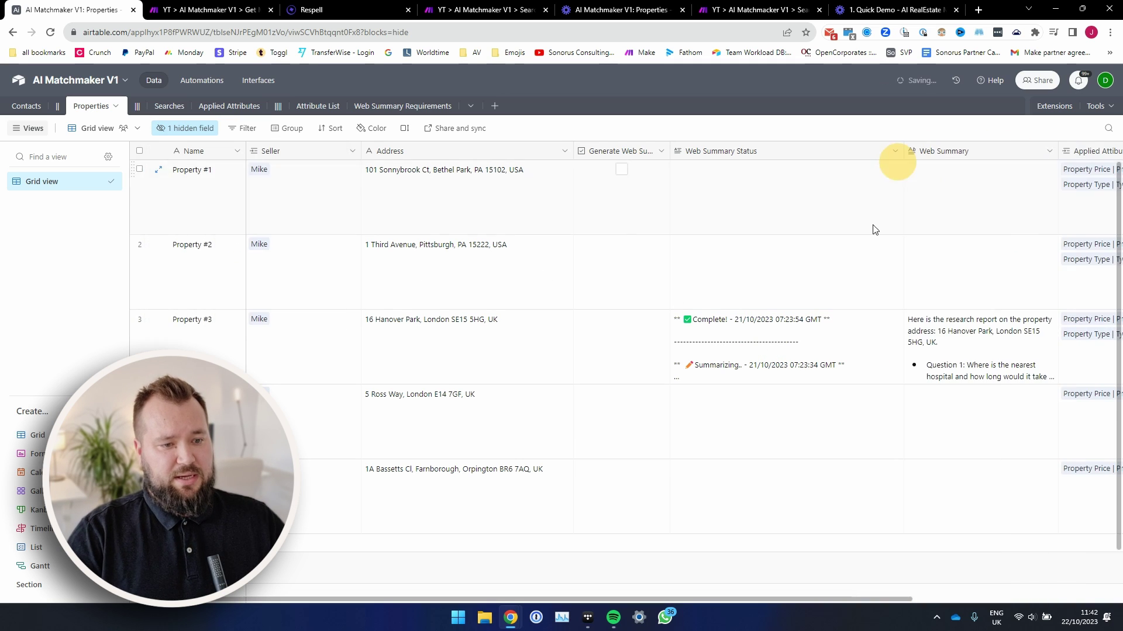
left_click(989, 350)
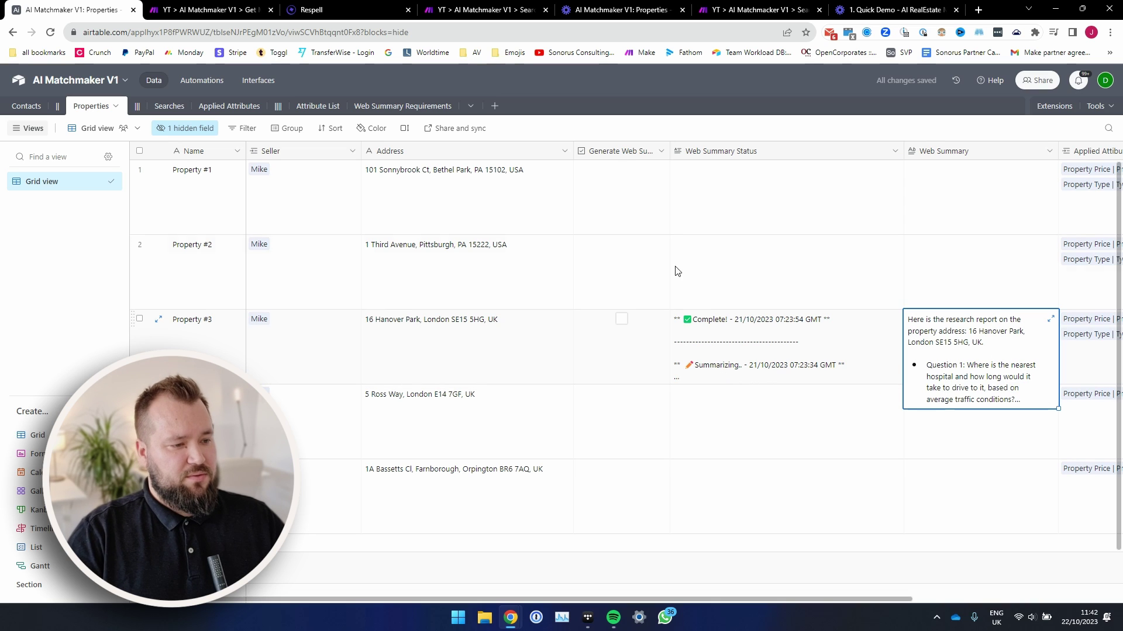
Hide the three web summary columns again
left_click(623, 153)
left_click(958, 151, "shift")
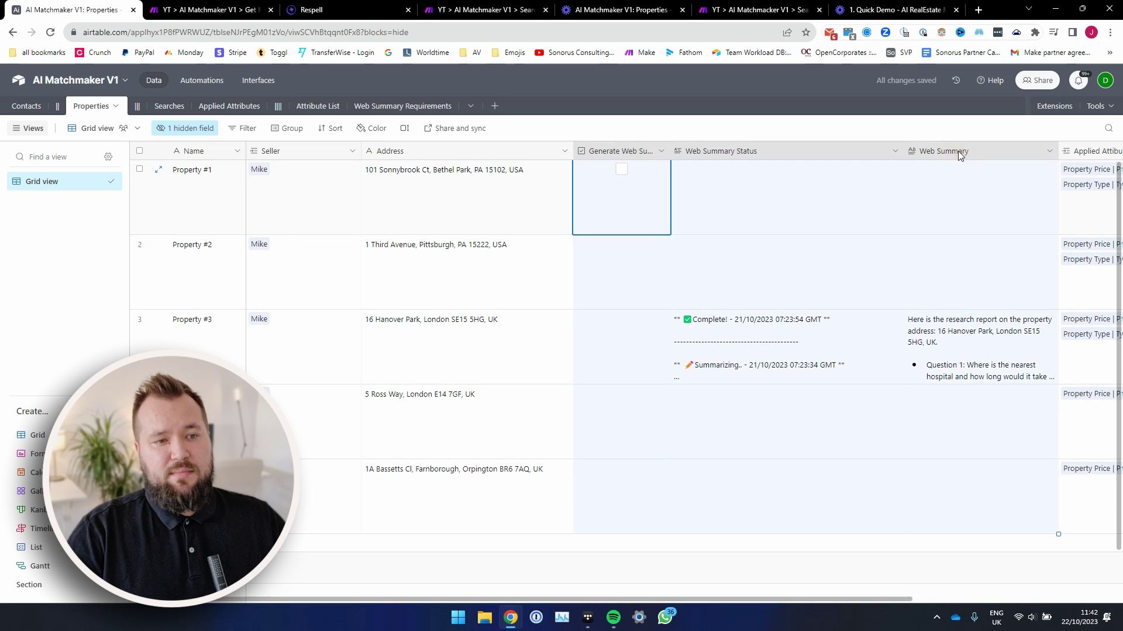
right_click(958, 151)
left_click(940, 258)
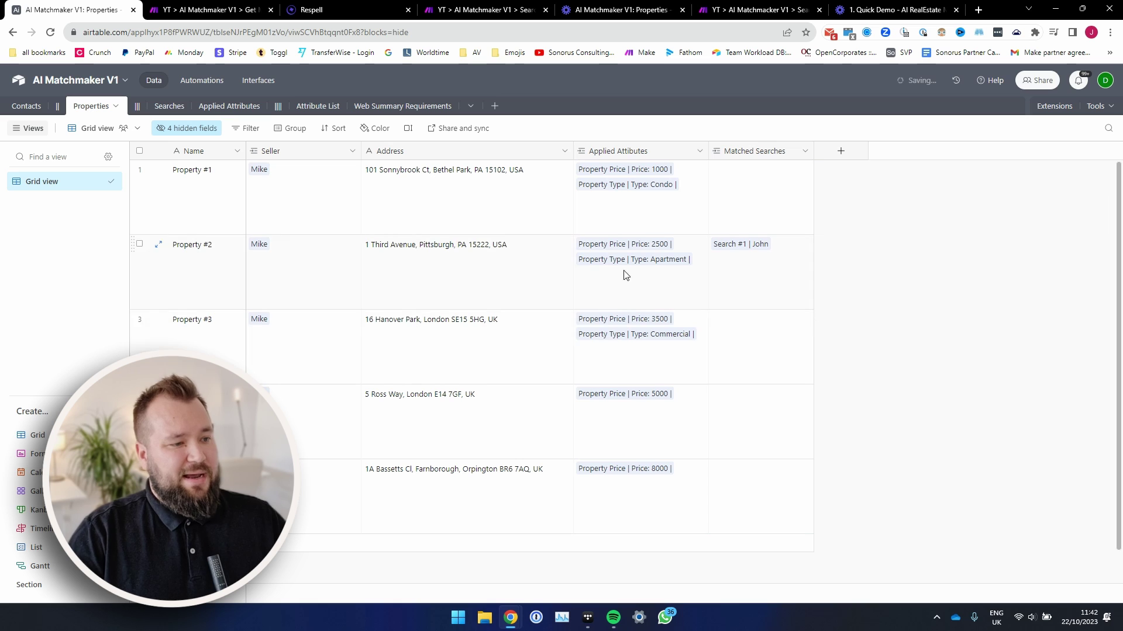
Show Record_Id, review its RECORD_ID() formula and Property #1's ID, then hide it again
left_click(187, 128)
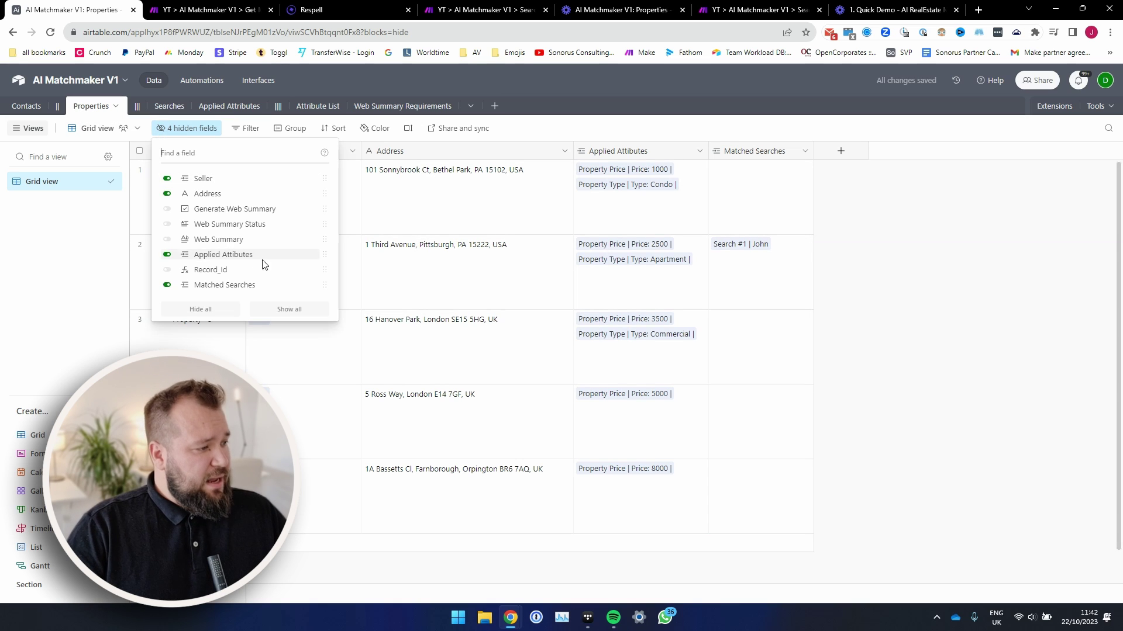
left_click(261, 270)
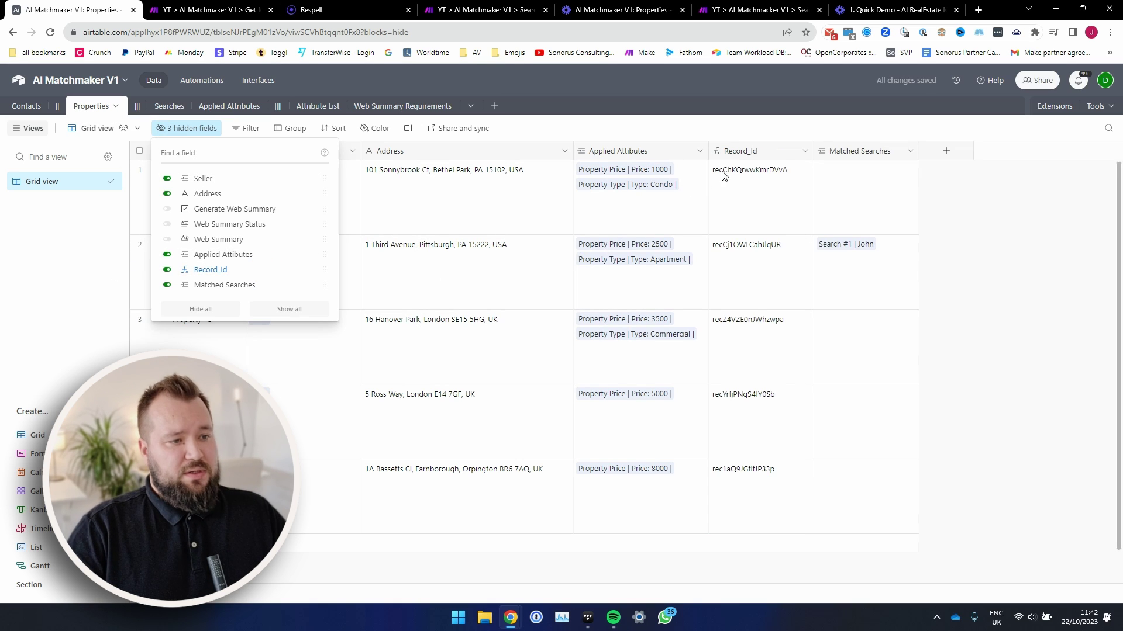
double_click(766, 153)
left_click_drag(614, 278, 652, 319)
left_click(976, 337)
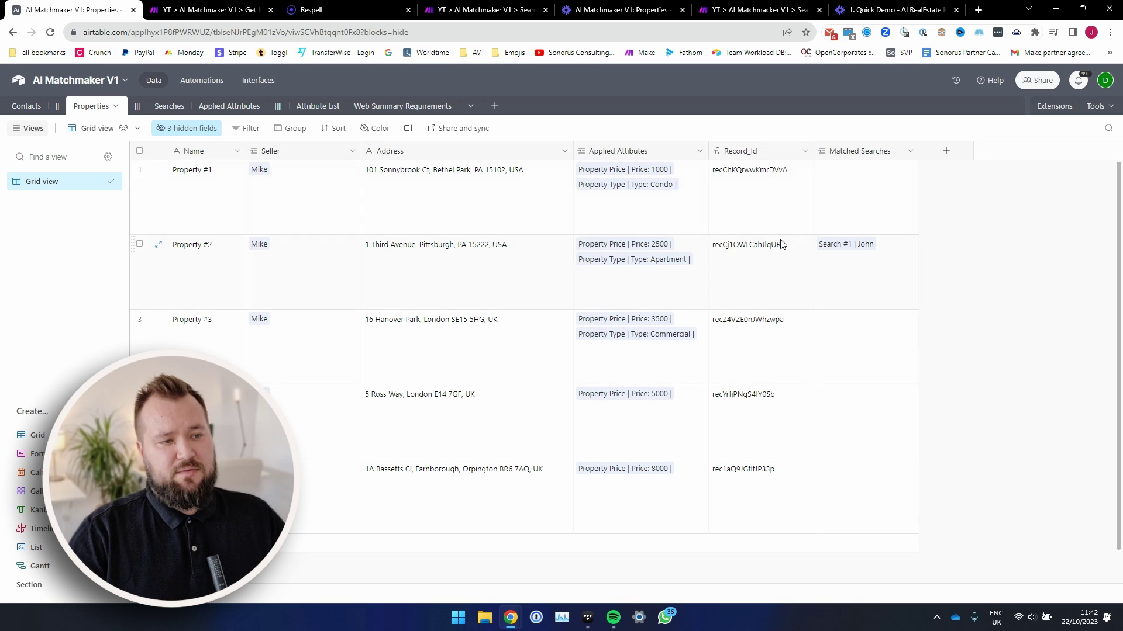
left_click(777, 193)
right_click(773, 147)
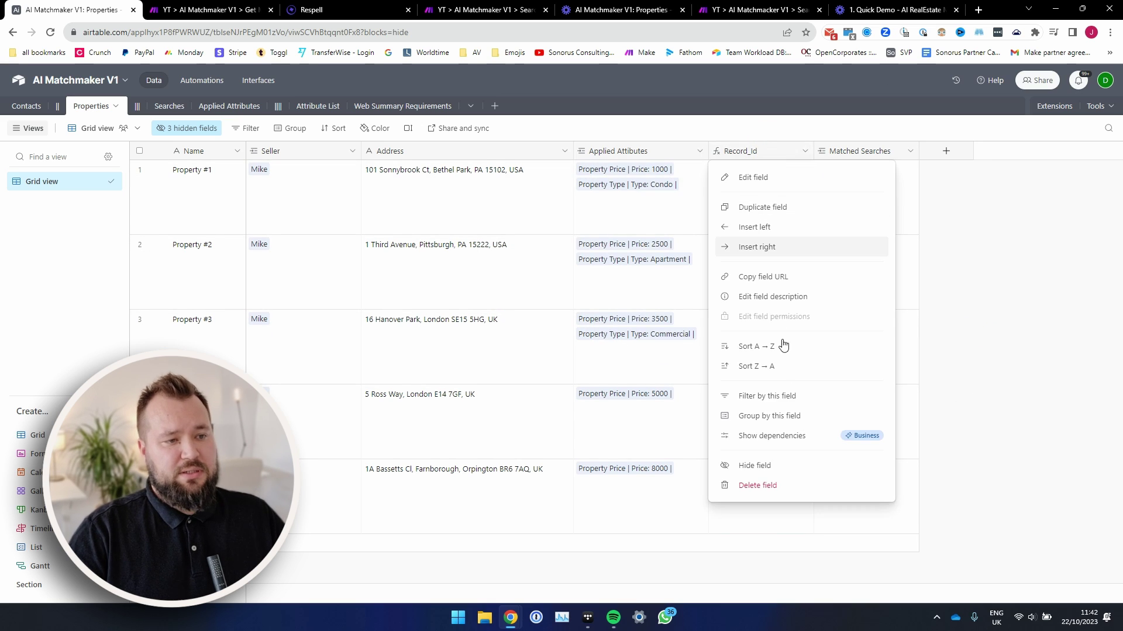
left_click(775, 464)
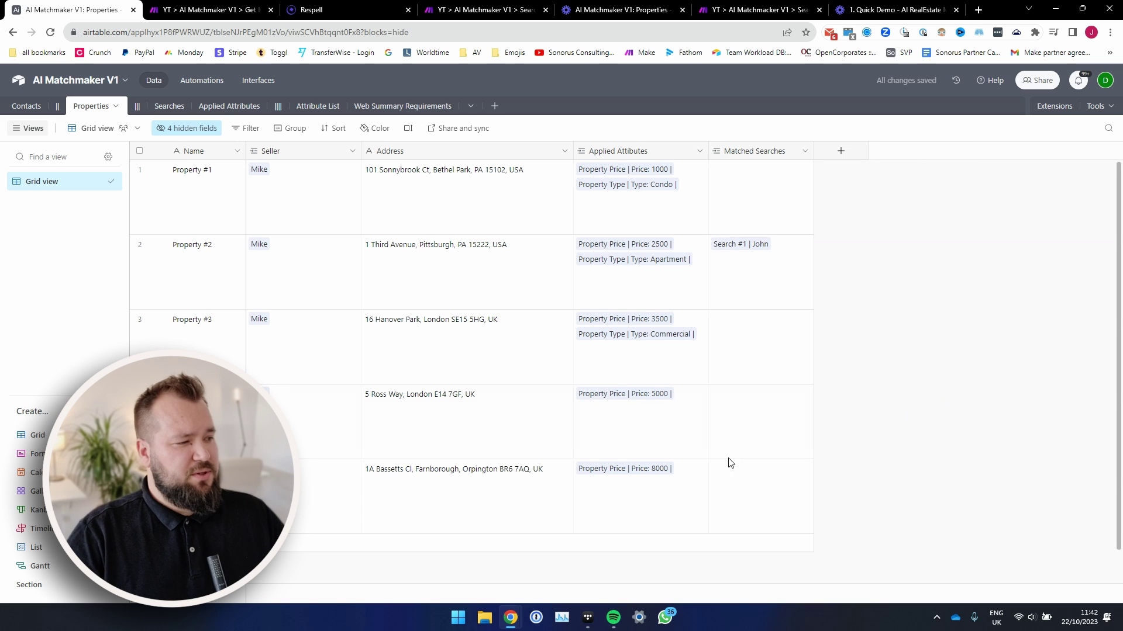
left_click(169, 106)
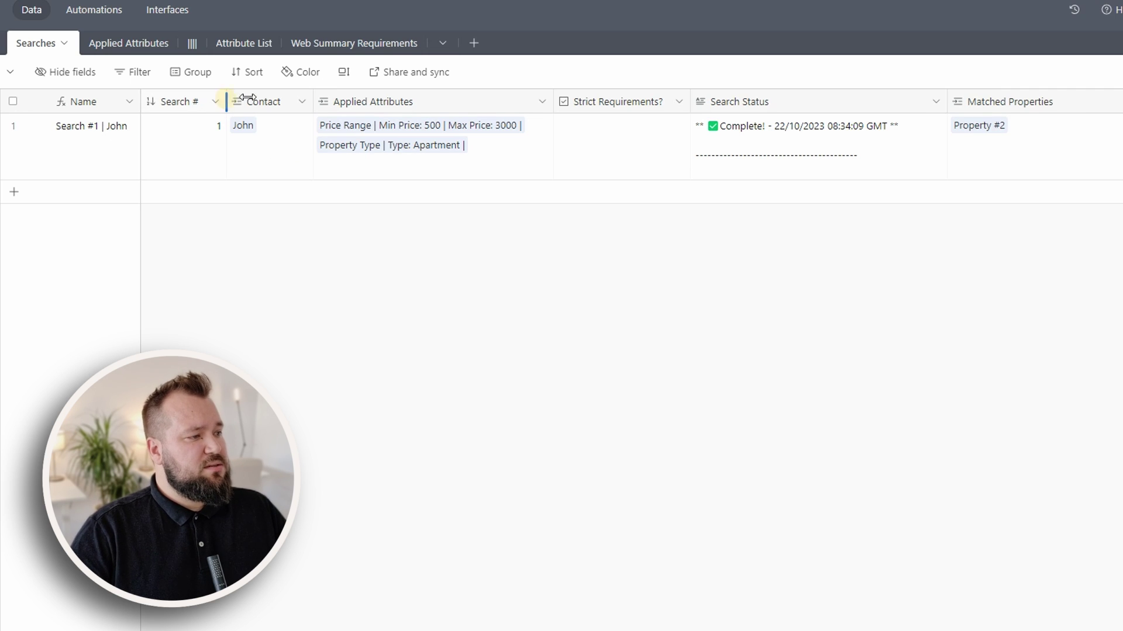
Widen the Search # column and review the Name CONCATENATE formula without saving changes
left_click_drag(232, 97, 245, 96)
double_click(93, 103)
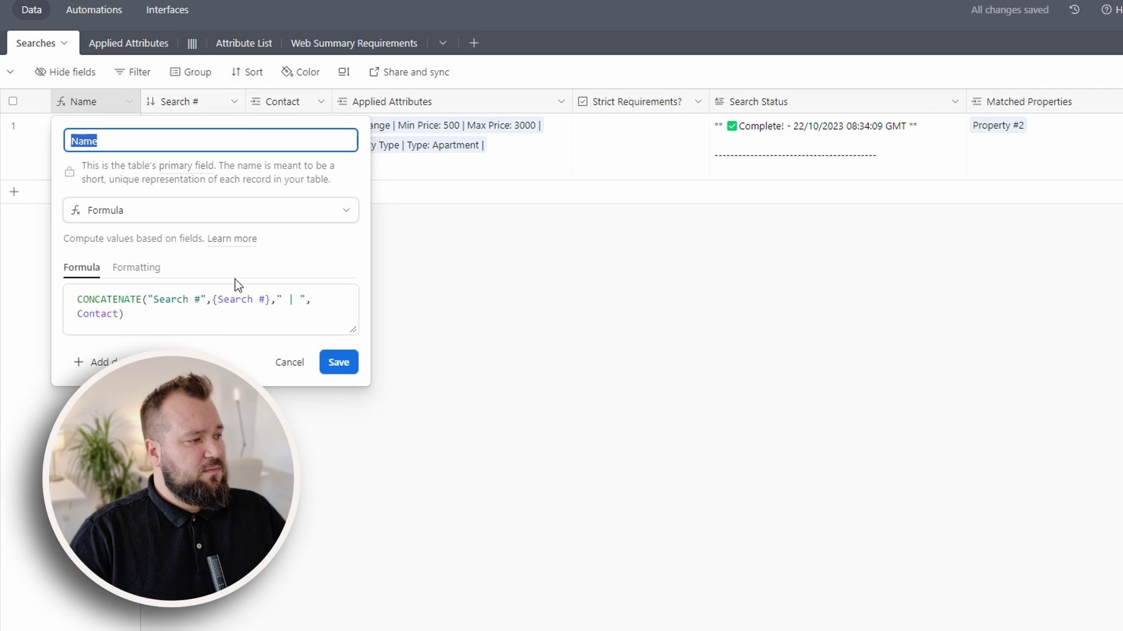
triple_click(123, 313)
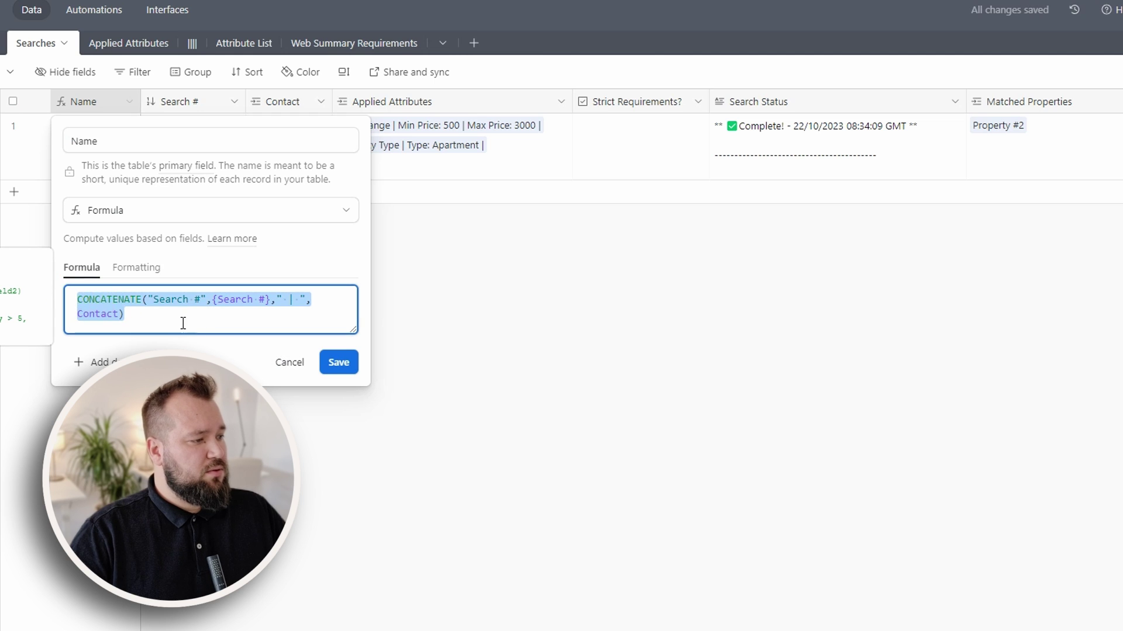
left_click(156, 305)
left_click_drag(155, 301, 201, 302)
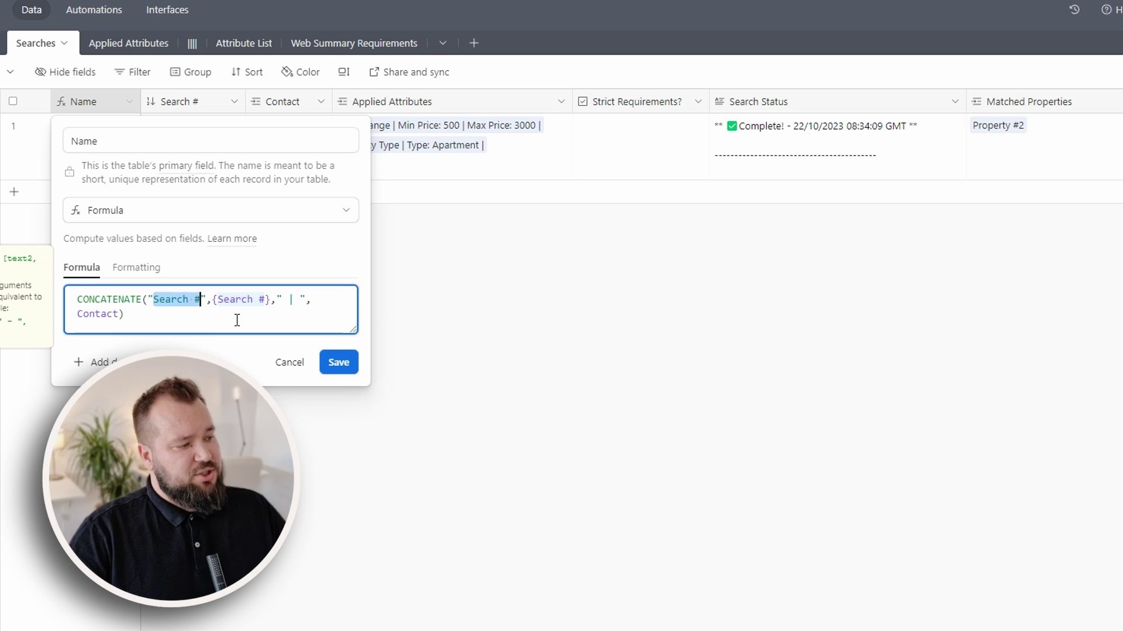
left_click(299, 300)
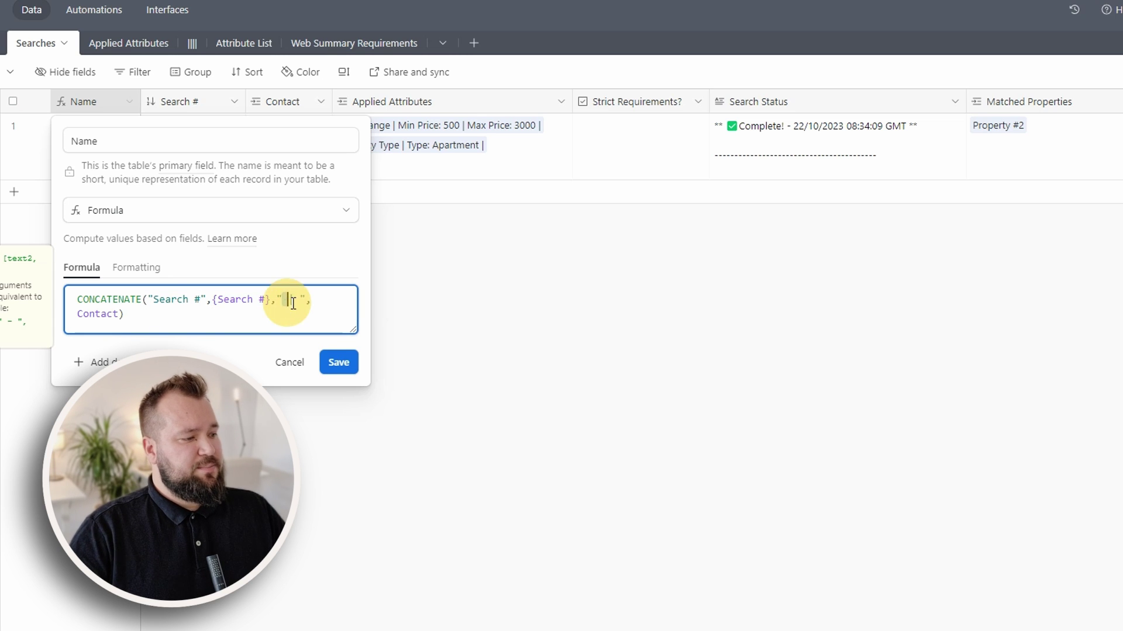
left_click(520, 301)
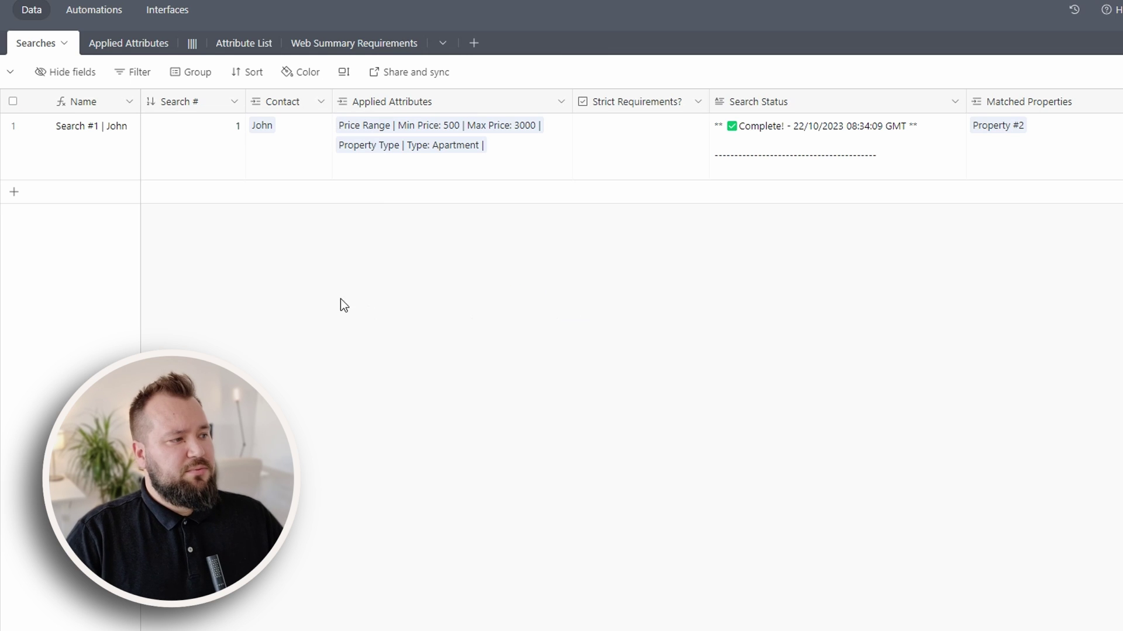
Inspect the search's linked contact and applied attributes, then move Attribute List after Applied Attributes
left_click(287, 164)
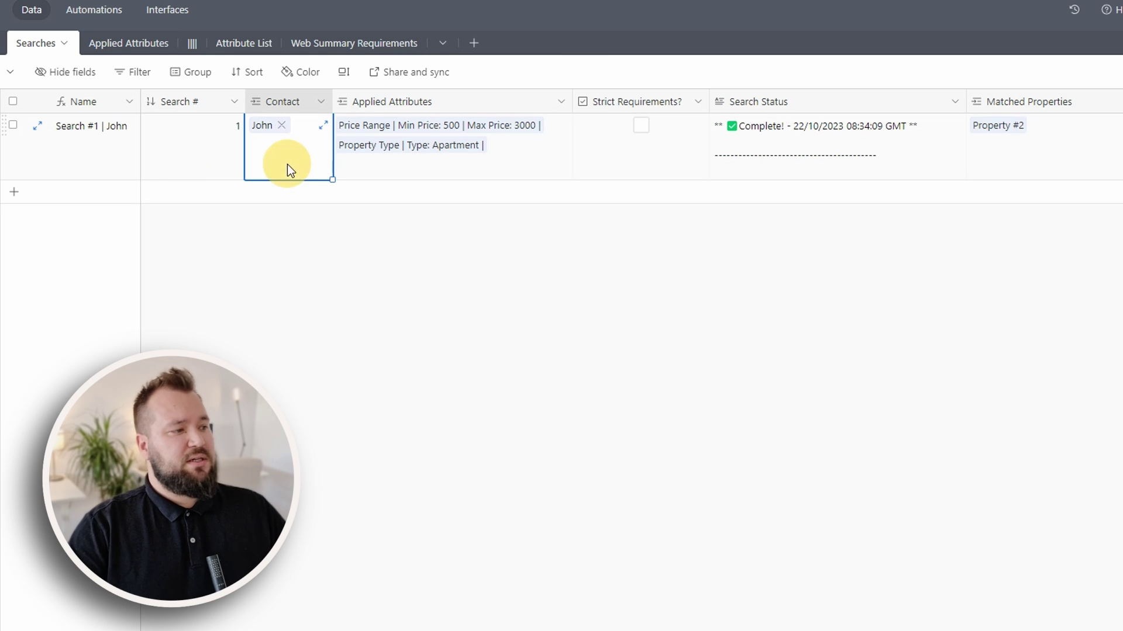
left_click(512, 169)
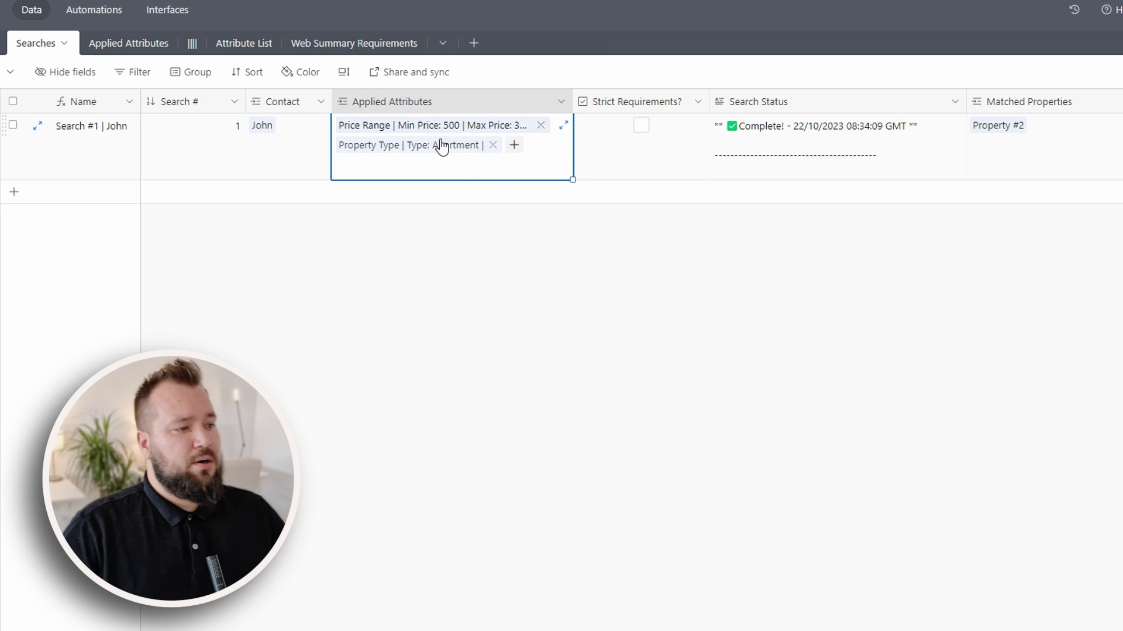
left_click(444, 278)
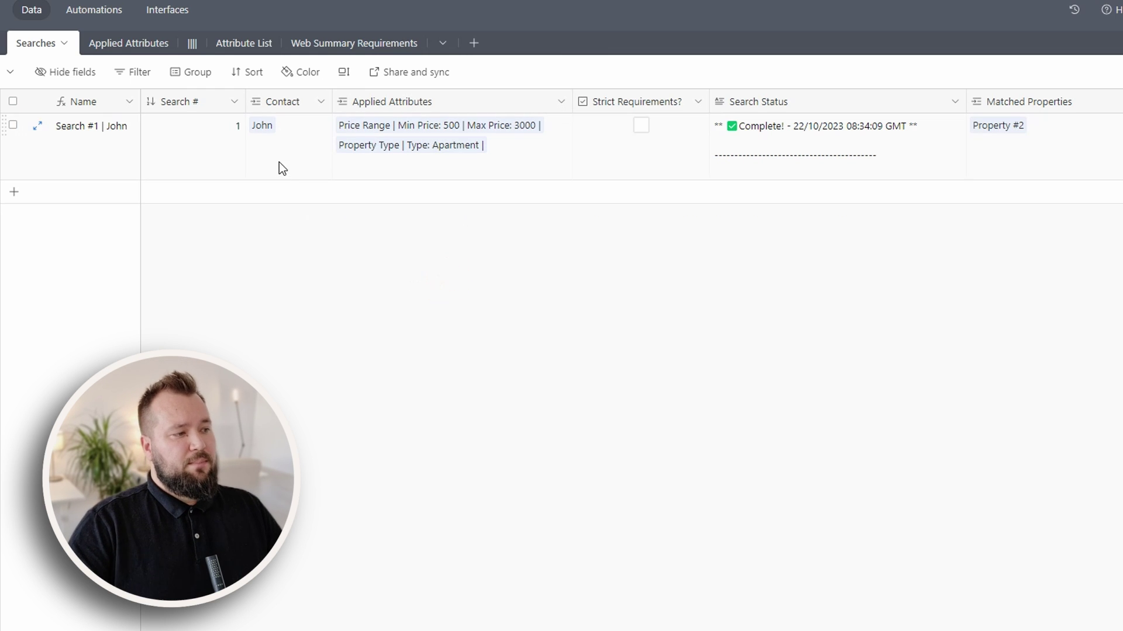
left_click(279, 162)
left_click(534, 421)
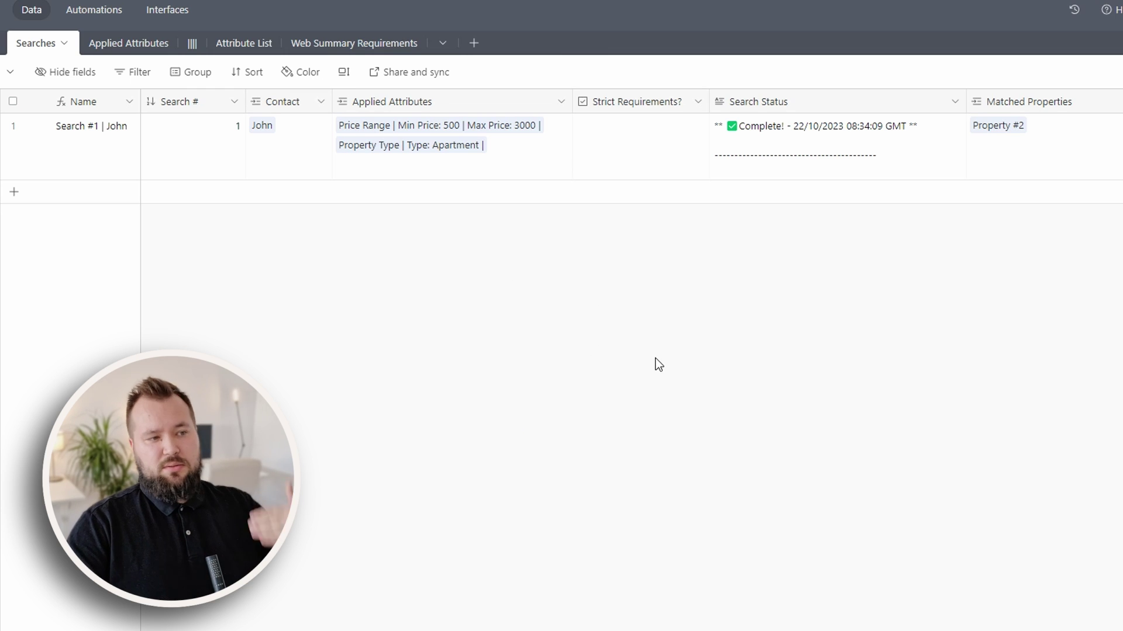
left_click(433, 165)
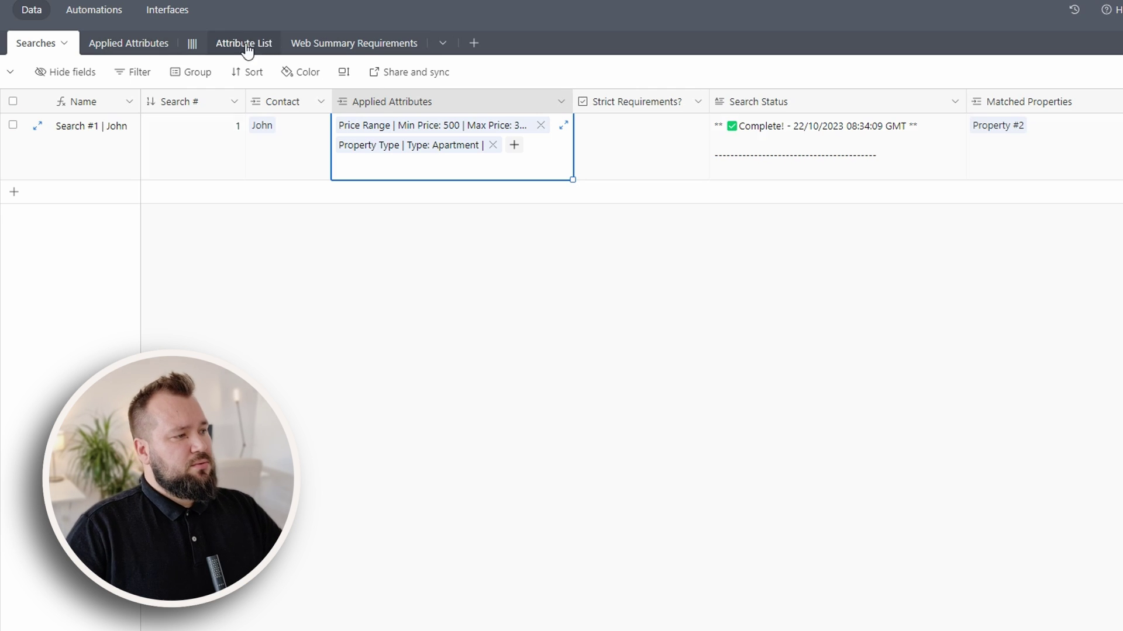
left_click_drag(250, 48, 180, 50)
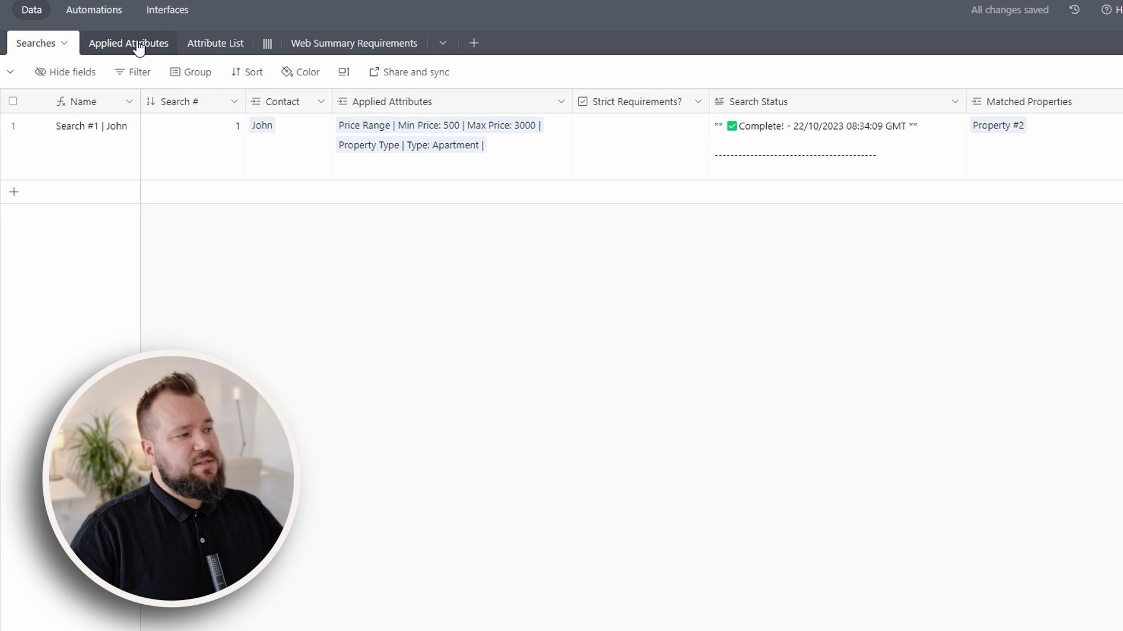
left_click(214, 47)
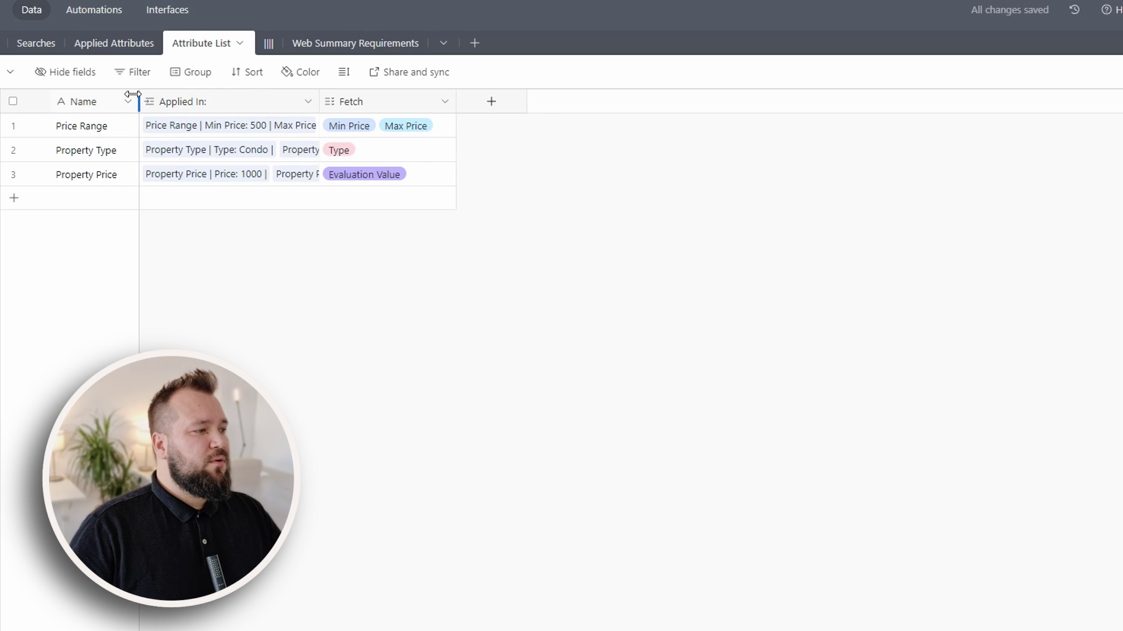
left_click_drag(134, 96, 158, 99)
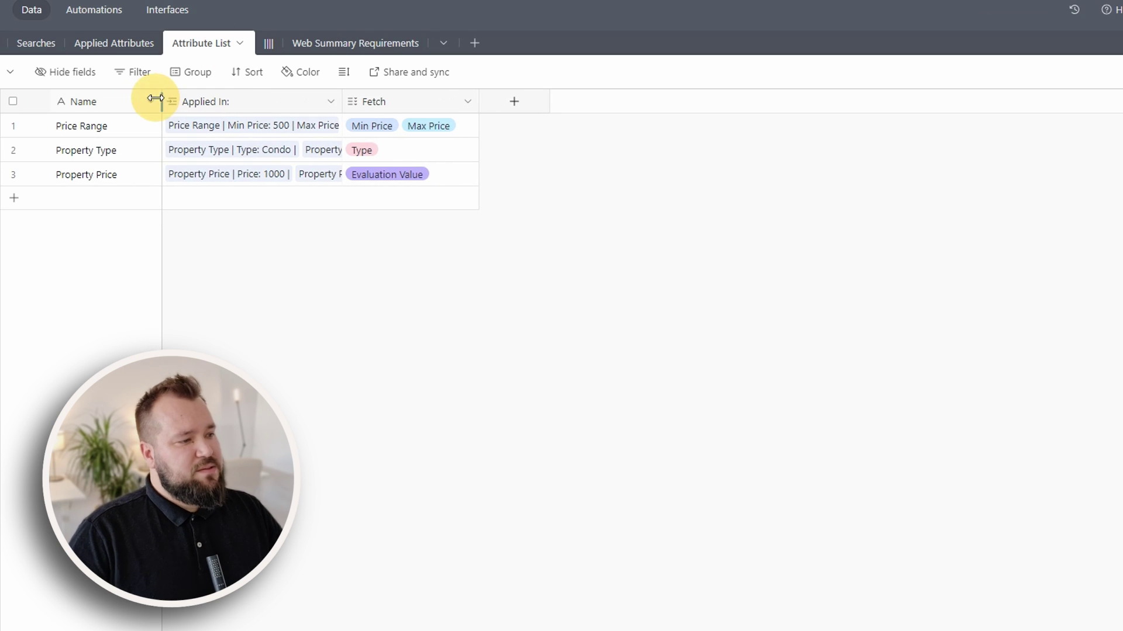
left_click(110, 130)
left_click(124, 151)
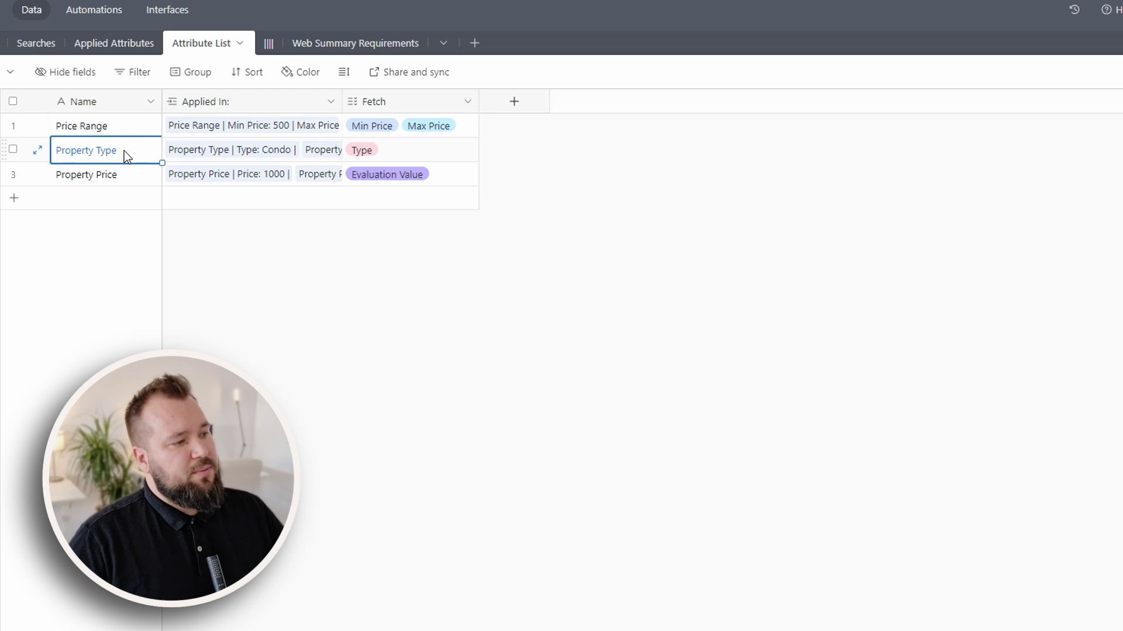
left_click(111, 178)
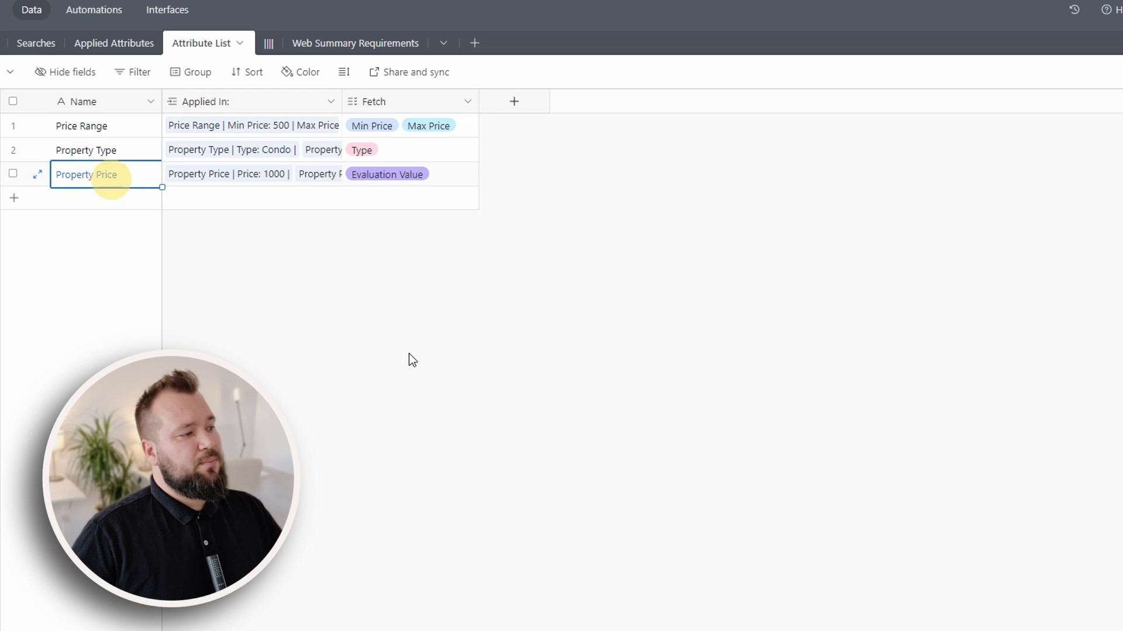
left_click(450, 361)
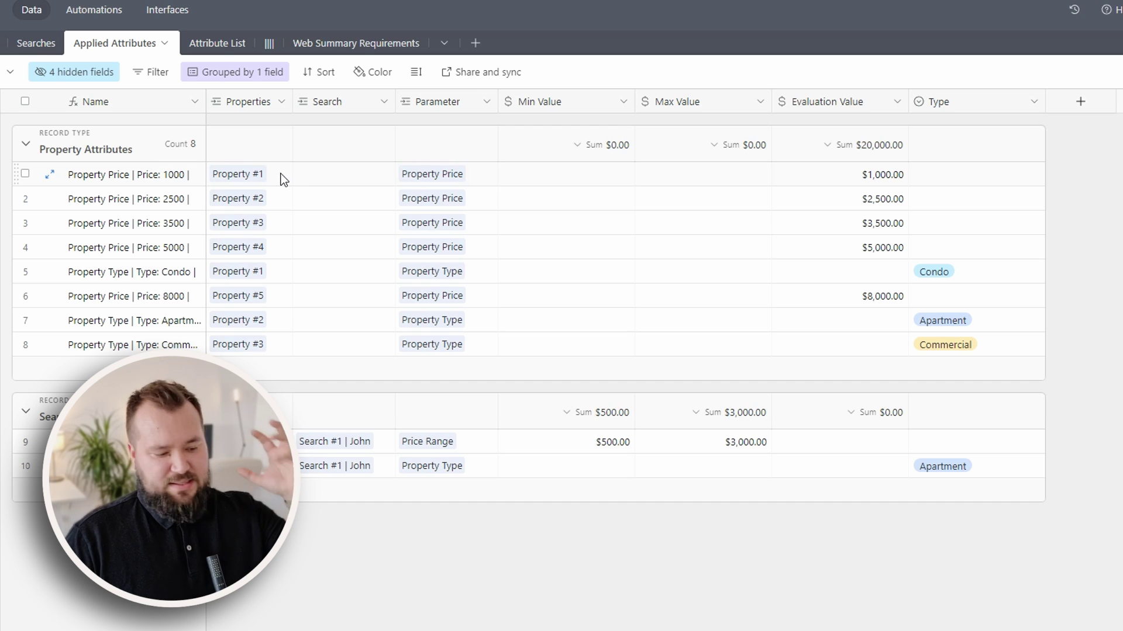
Inspect the Property Price rows ($1,000.00 and $2,500.00) and row 9's linked search
left_click(479, 173)
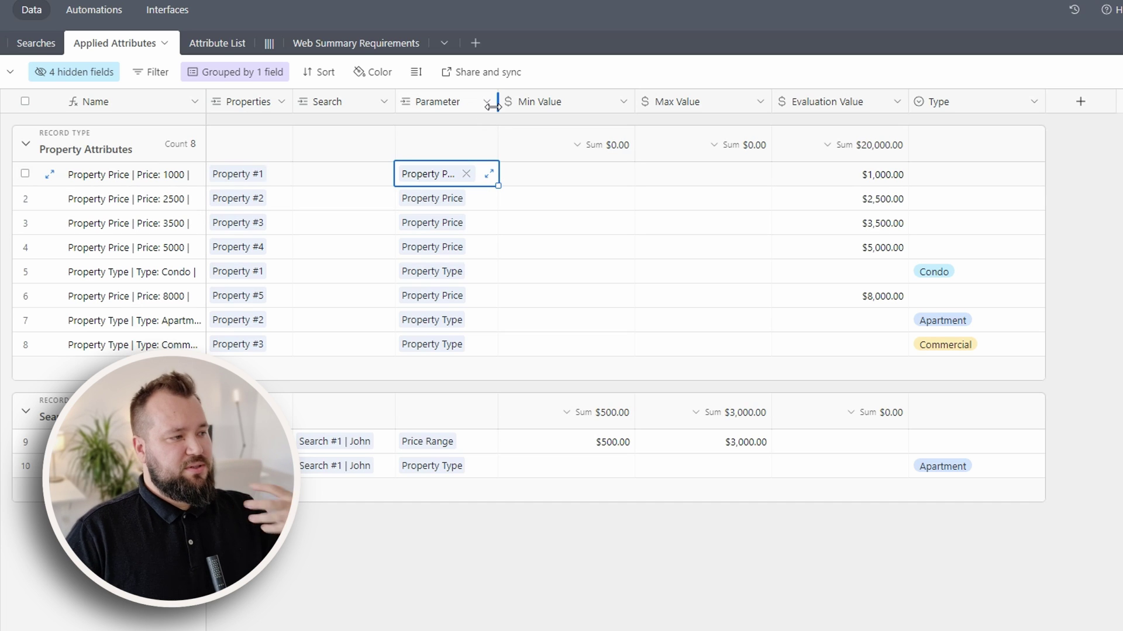
left_click(870, 189)
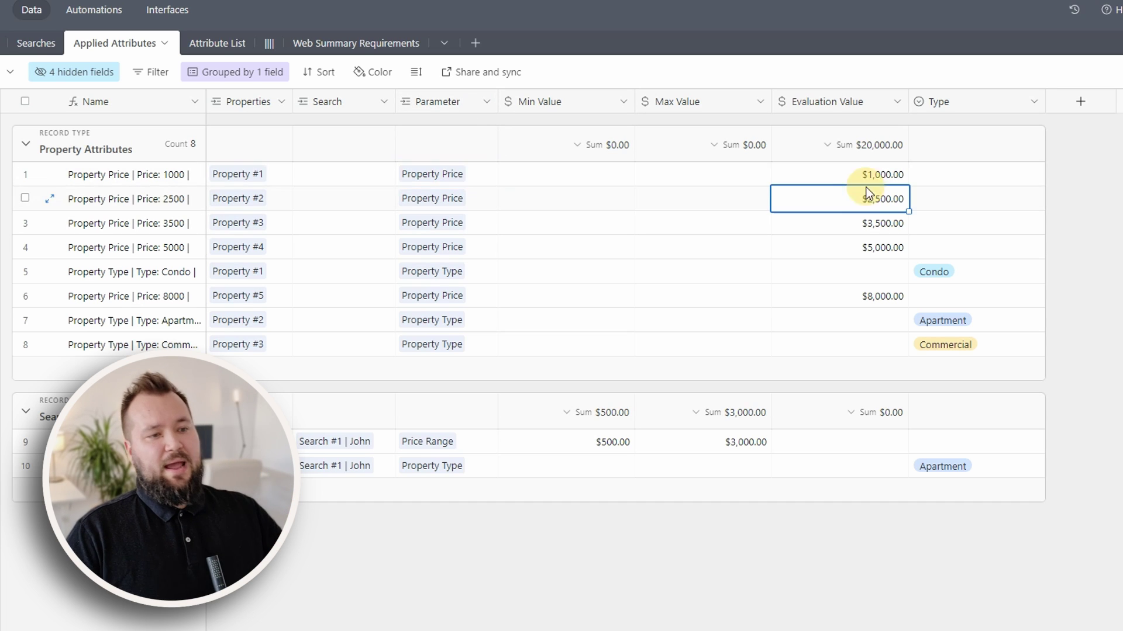
left_click(870, 182)
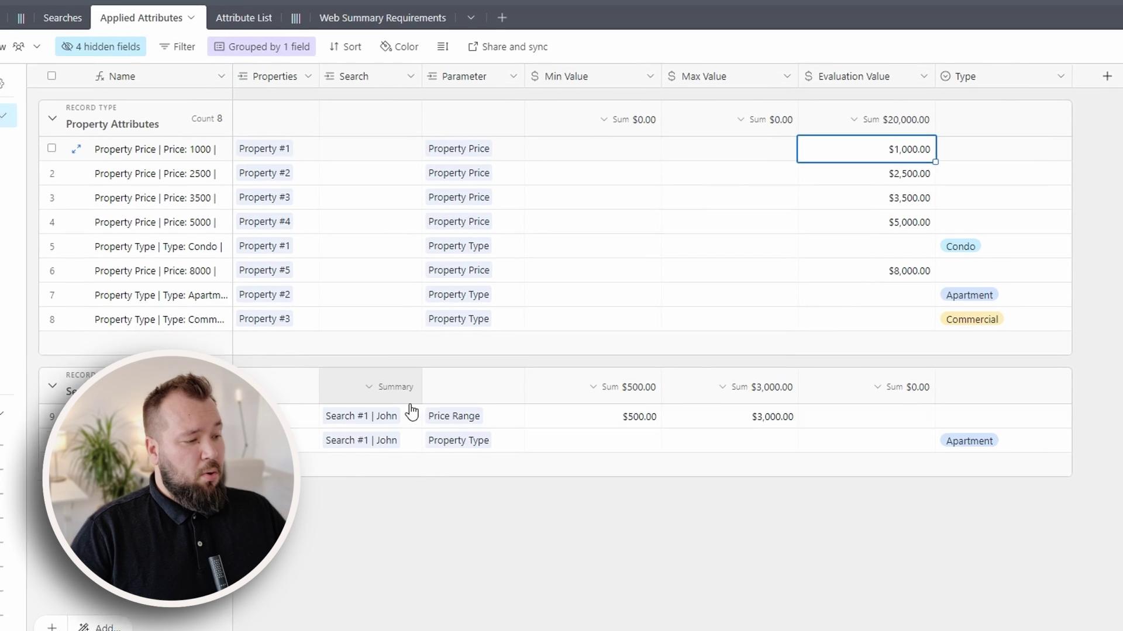
left_click(336, 441)
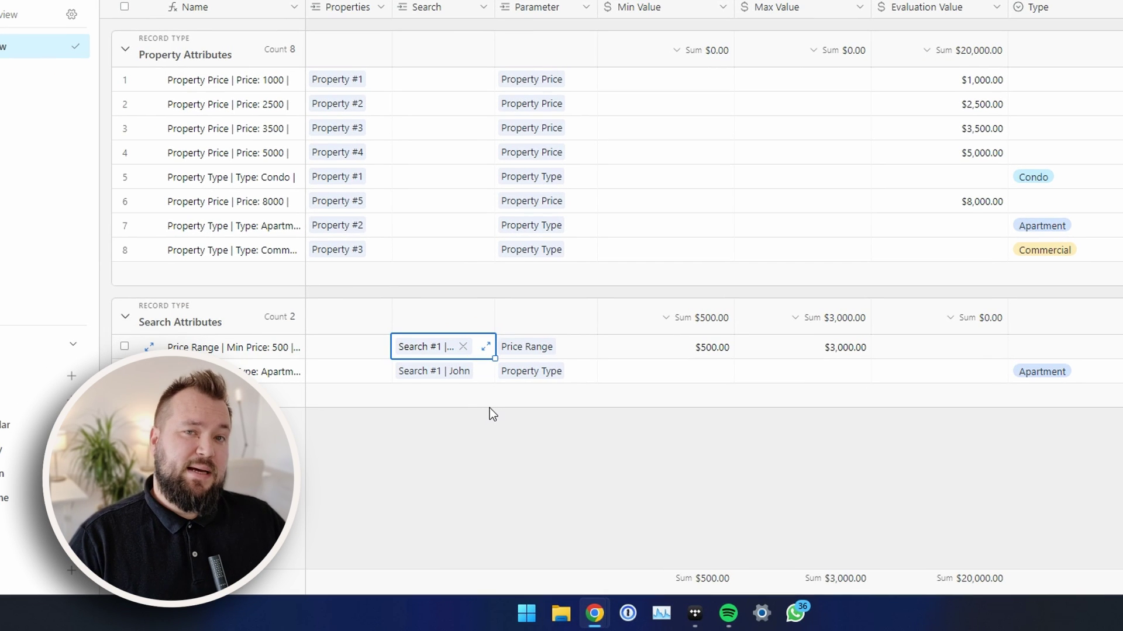
key("Tab")
left_click(482, 352)
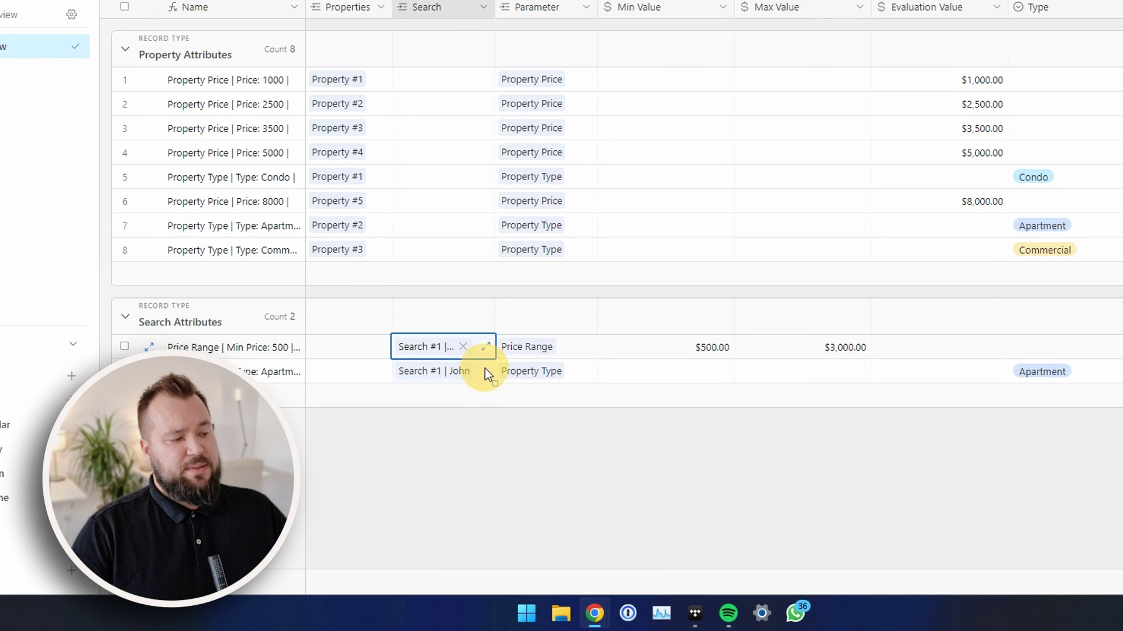
left_click(575, 346)
left_click(345, 104)
left_click(573, 112)
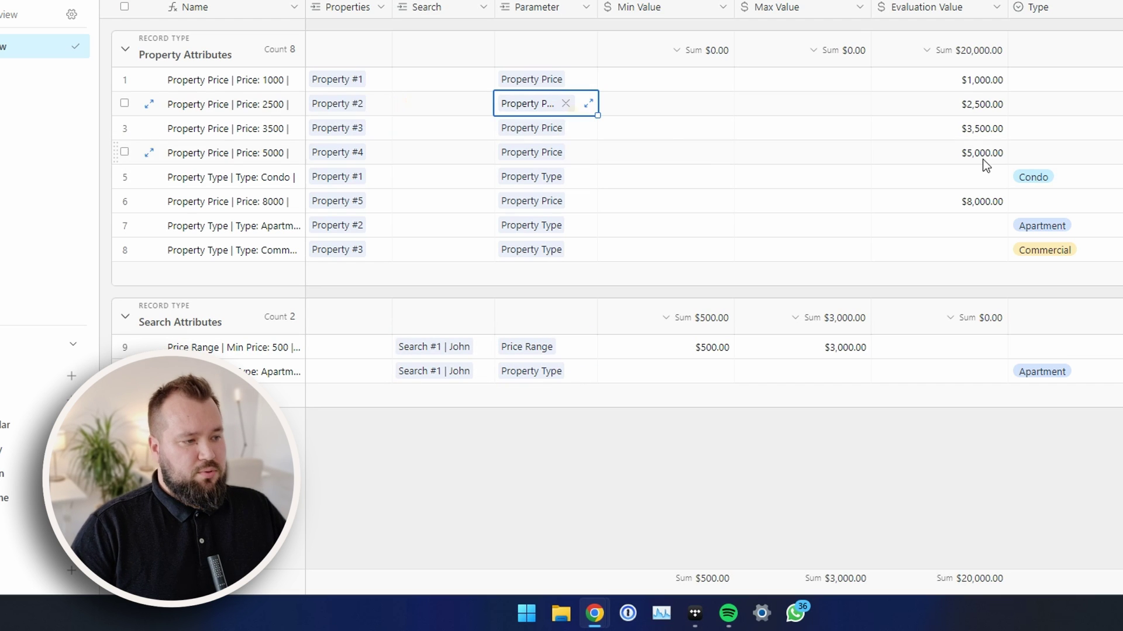
left_click(966, 106)
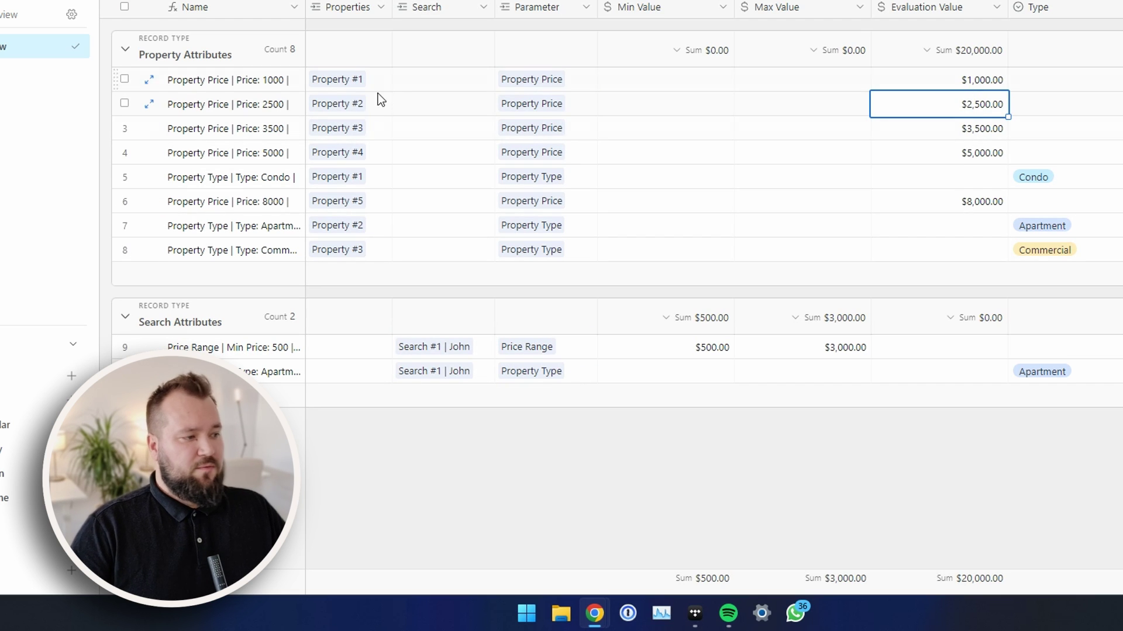
left_click(484, 353)
left_click(643, 519)
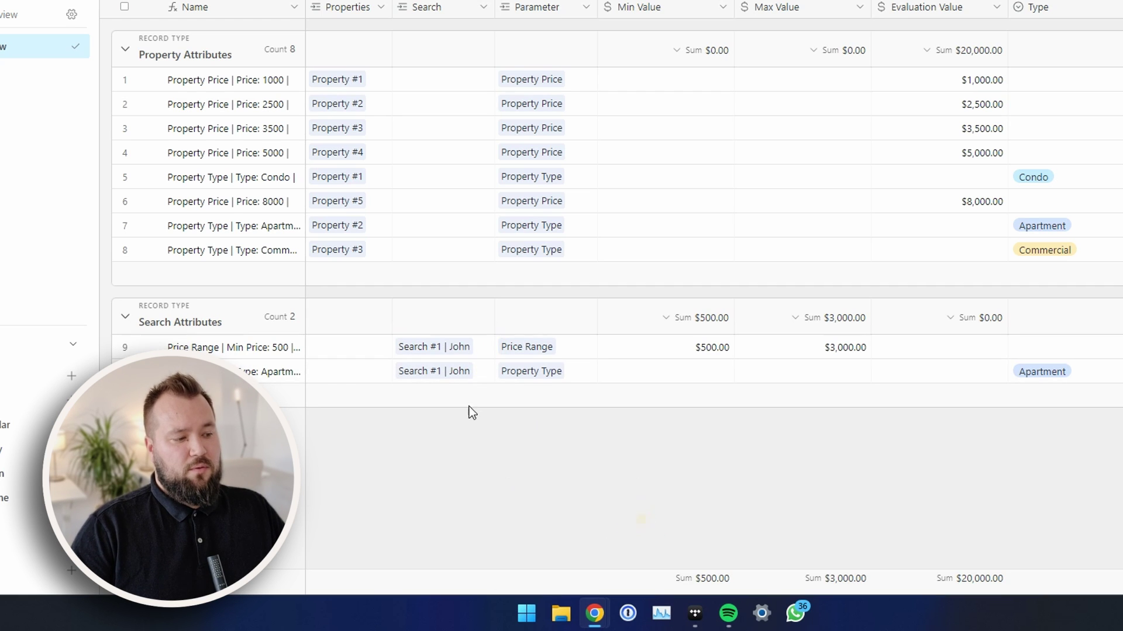
Check Search #1's Price Range ($500.00–$3,000.00) and Property Type Apartment attribute rows
left_click(582, 352)
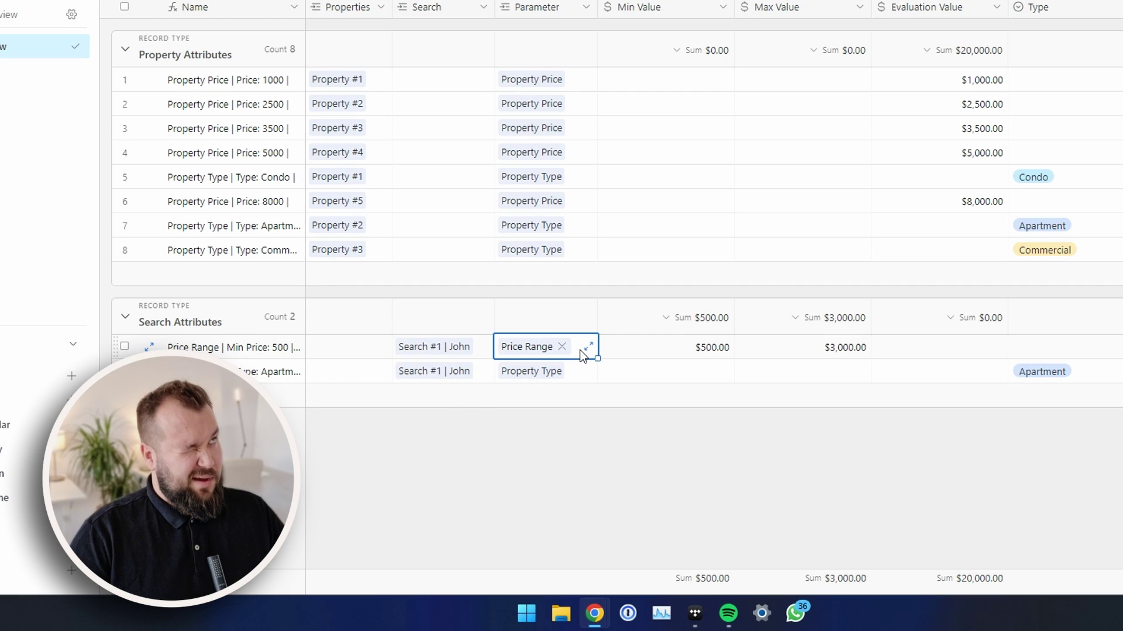
left_click(694, 348)
left_click(831, 348)
left_click(647, 350)
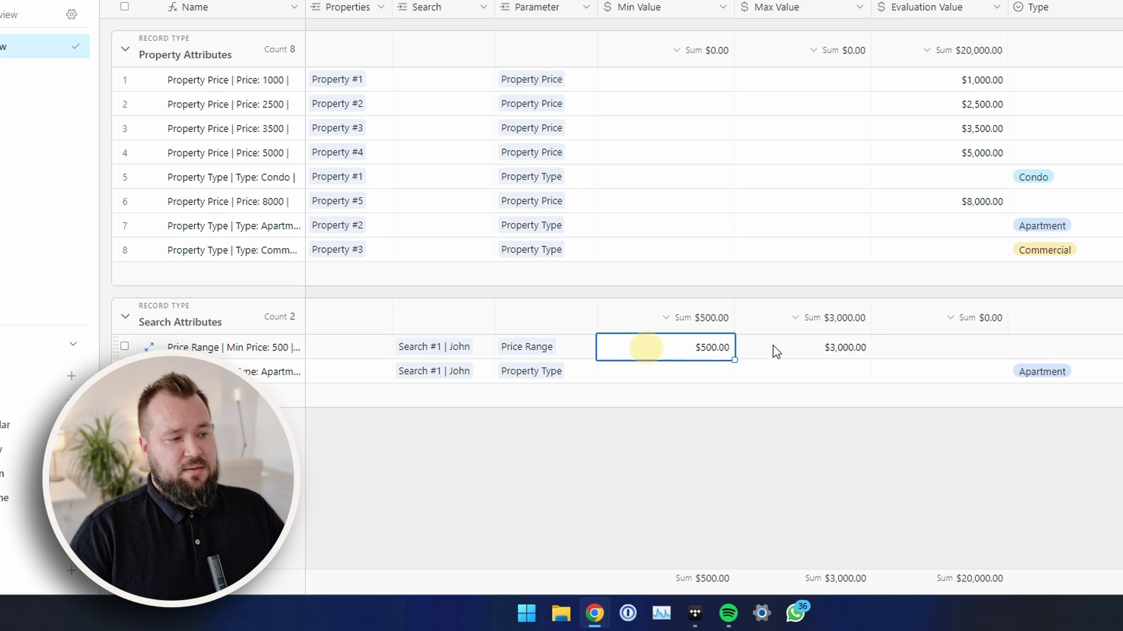
left_click(787, 344)
left_click(725, 347)
left_click(791, 345)
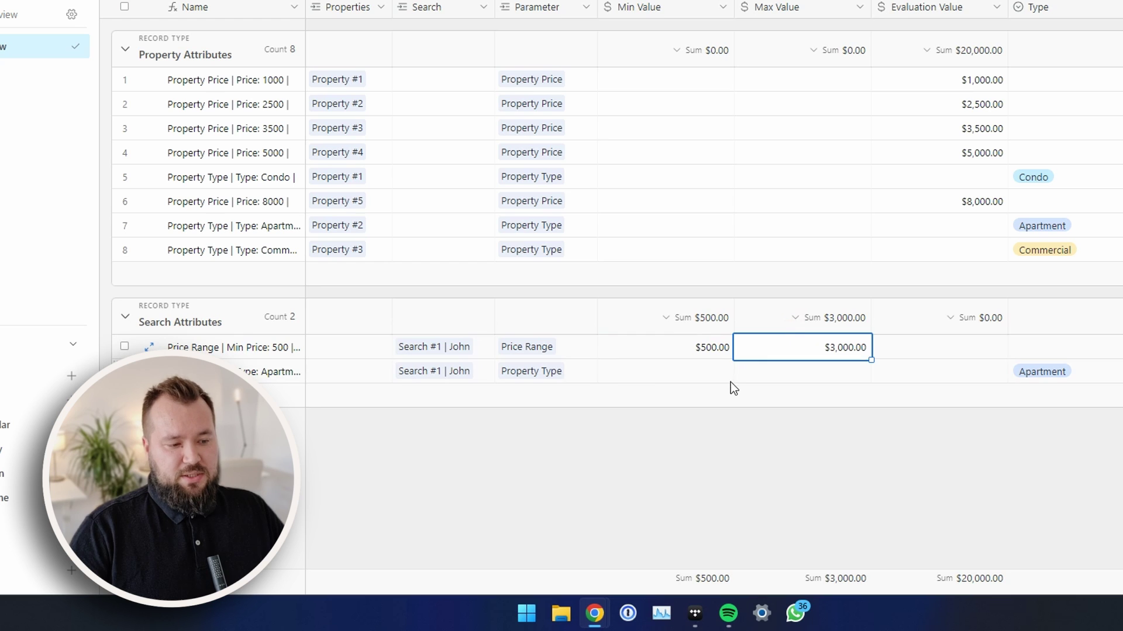
left_click(592, 377)
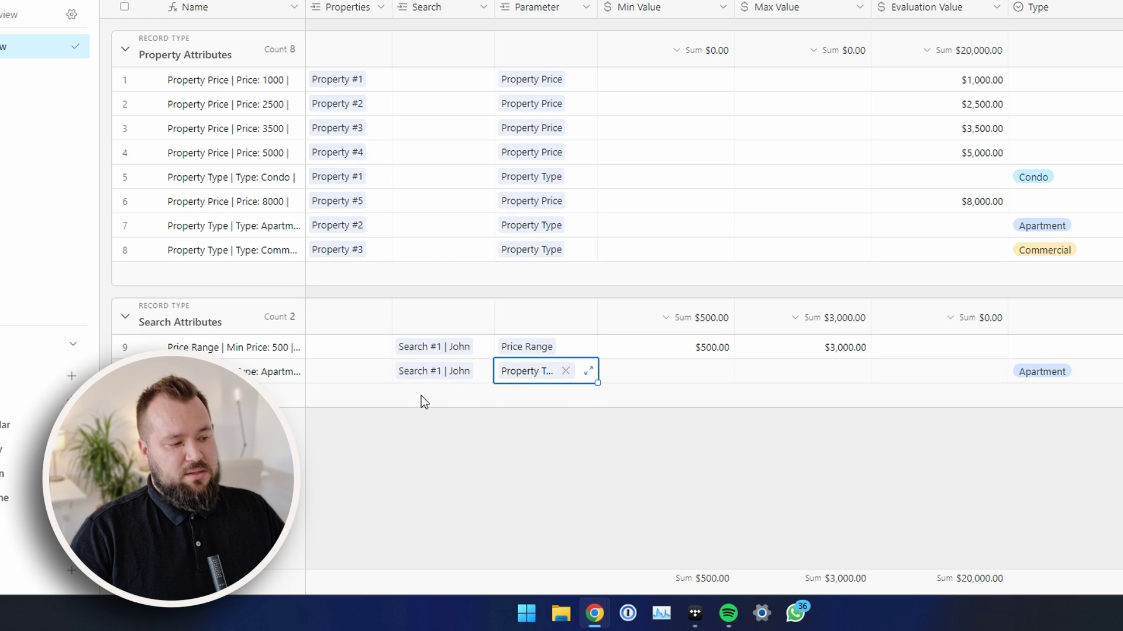
left_click(466, 483)
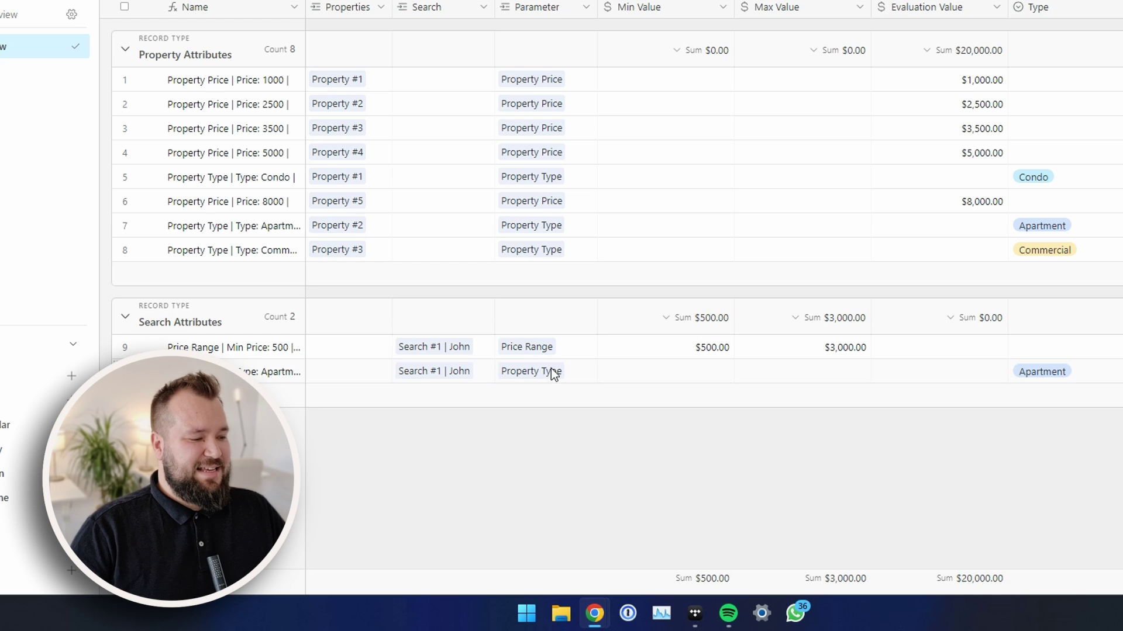
left_click(574, 371)
left_click(1106, 378)
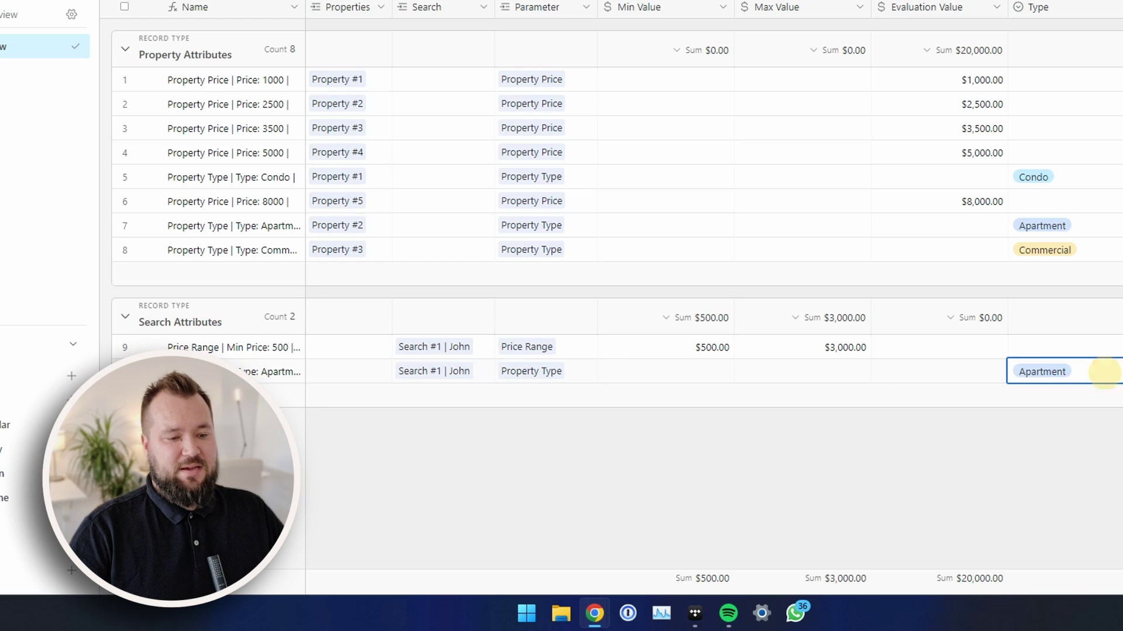
Inspect rows 5–8's linked properties and row 5's Condo type value
left_click(381, 185)
left_click(400, 202)
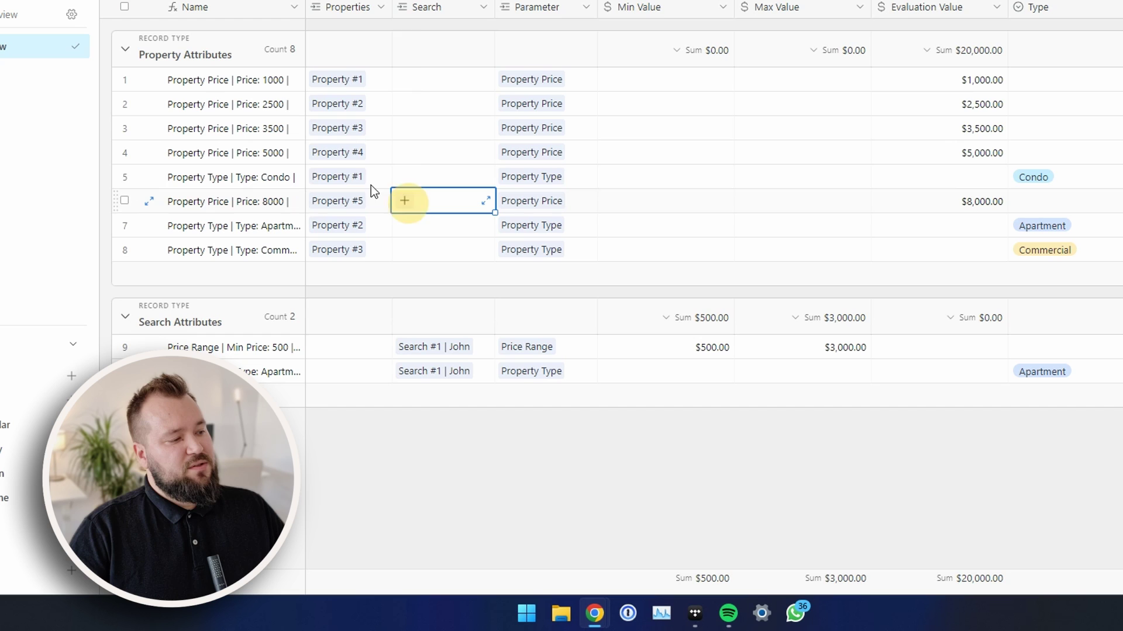
left_click(380, 182)
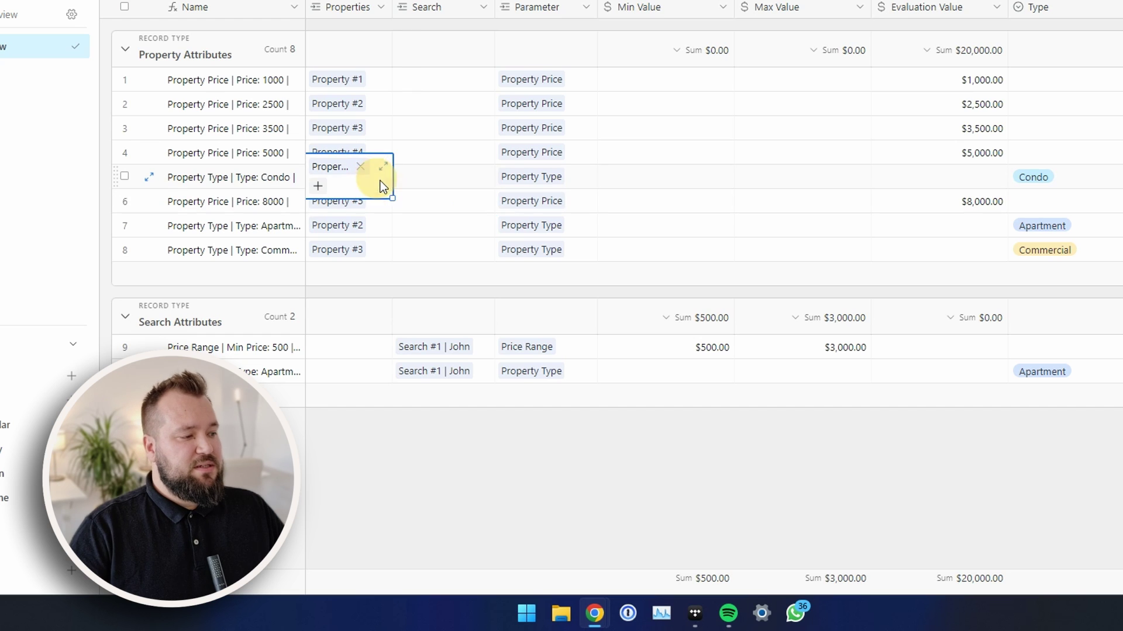
left_click(386, 228)
left_click(377, 246)
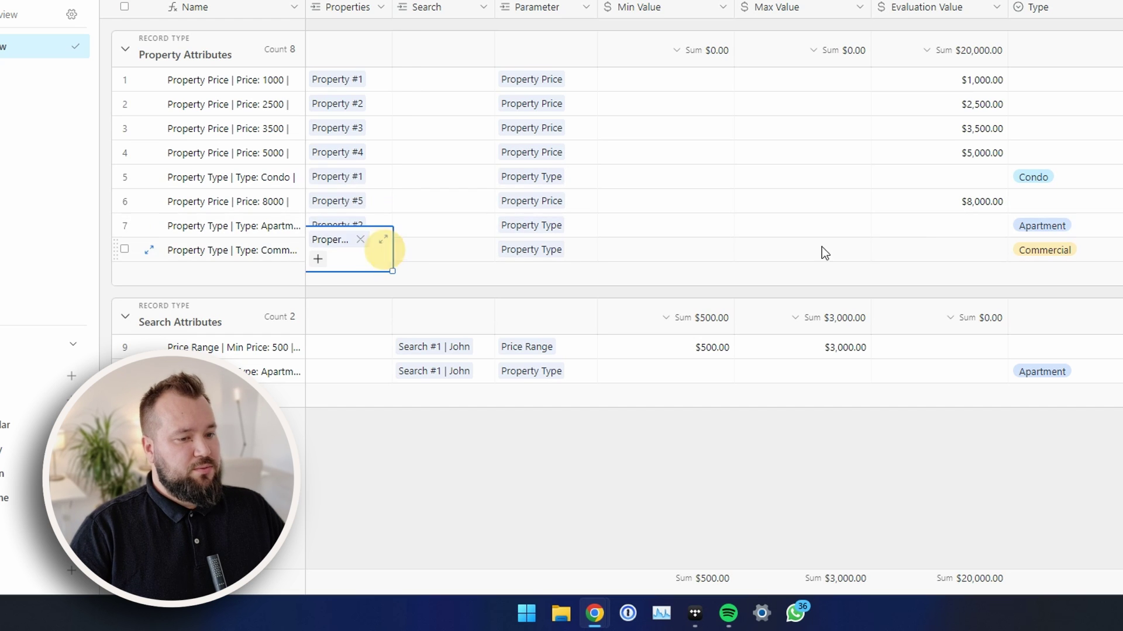
left_click(1093, 183)
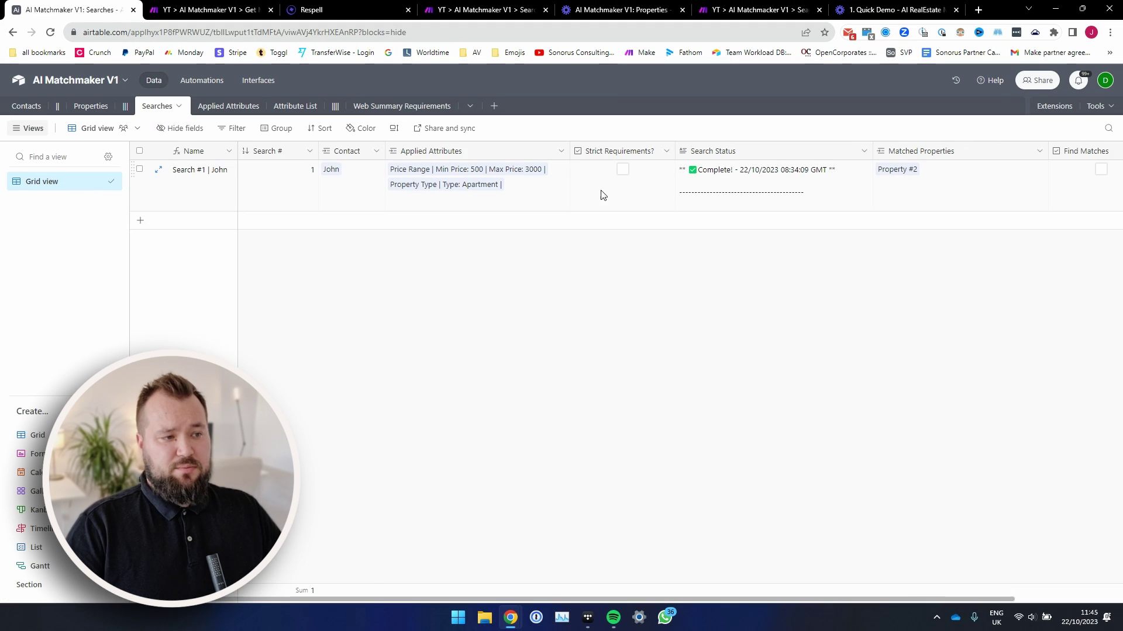
Review the search's applied attributes, Strict Requirements and matched Property #2, widening Applied Attributes
left_click(521, 203)
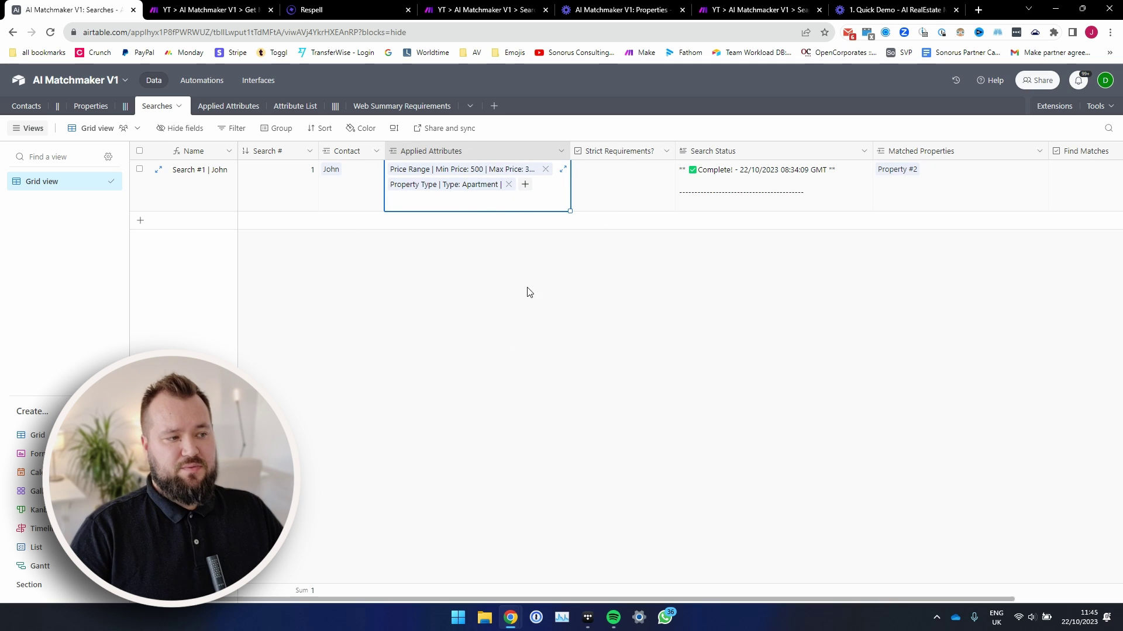
left_click(483, 330)
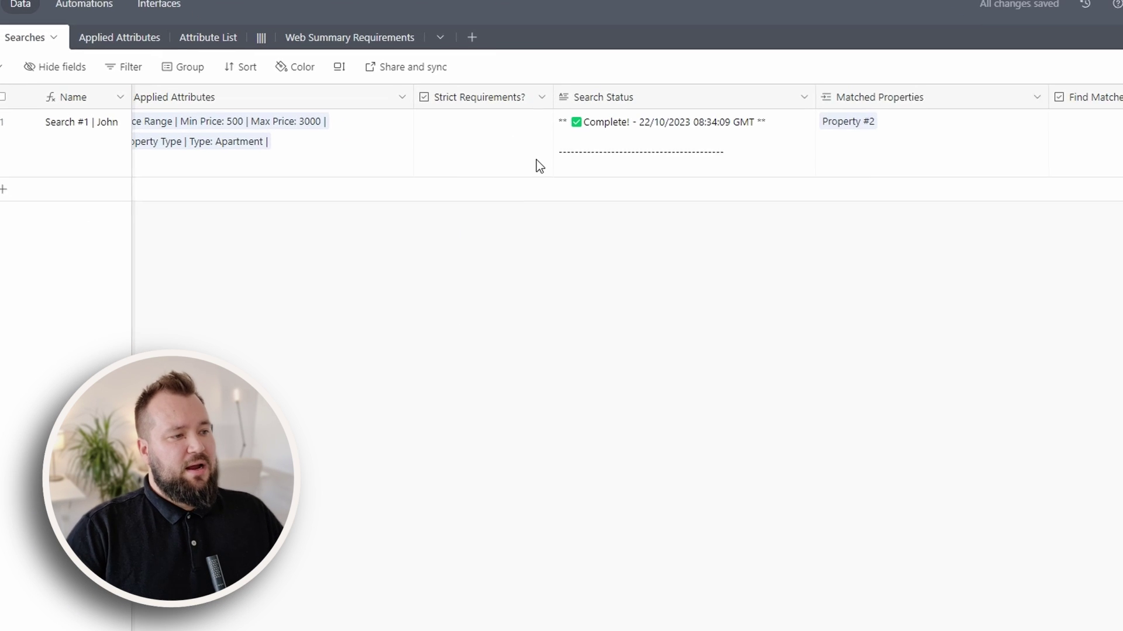
left_click(535, 158)
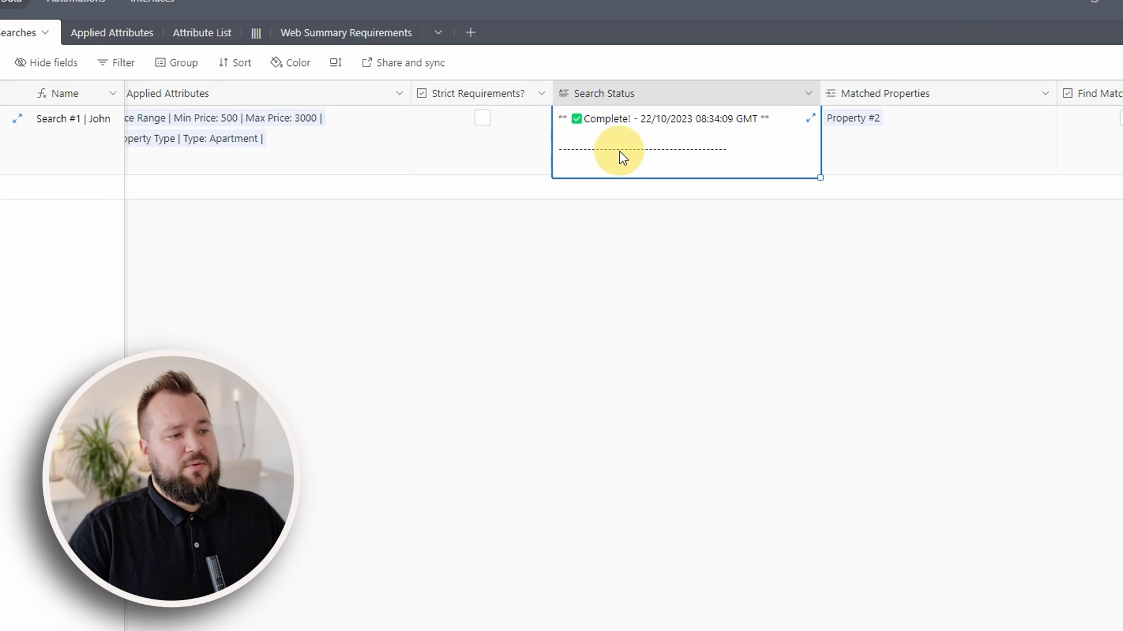
left_click(513, 141)
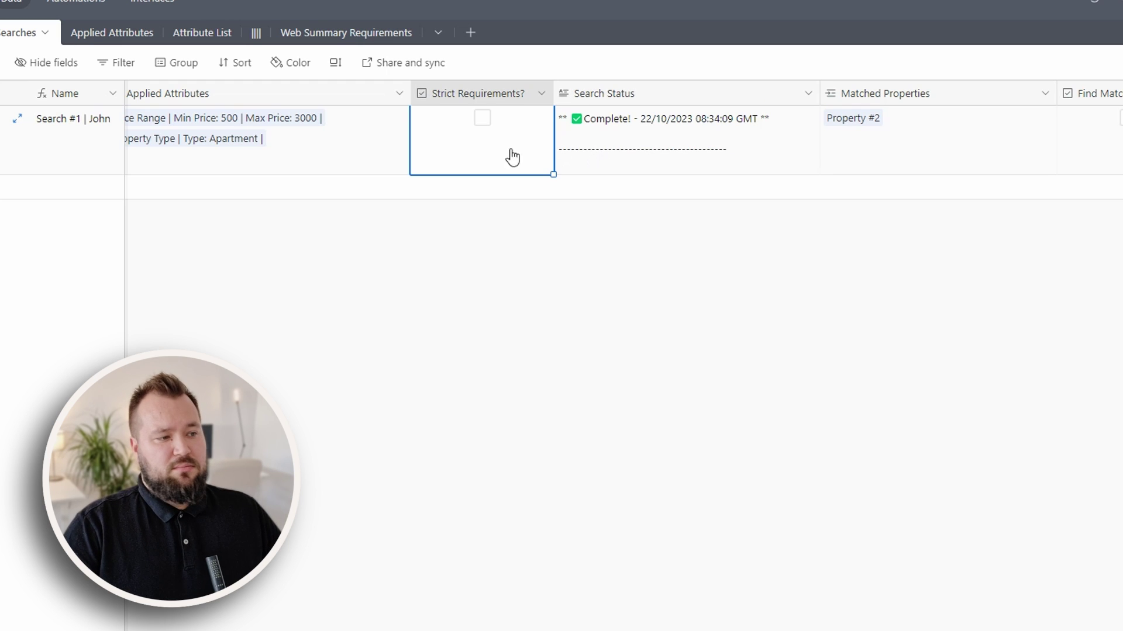
left_click_drag(384, 94, 387, 95)
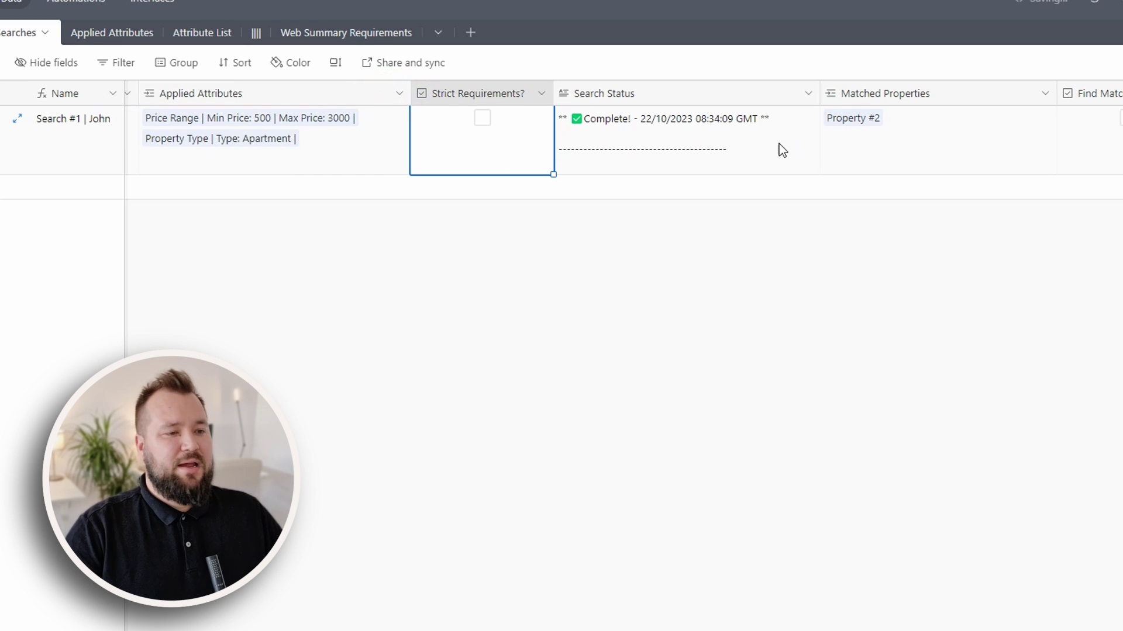
left_click(829, 155)
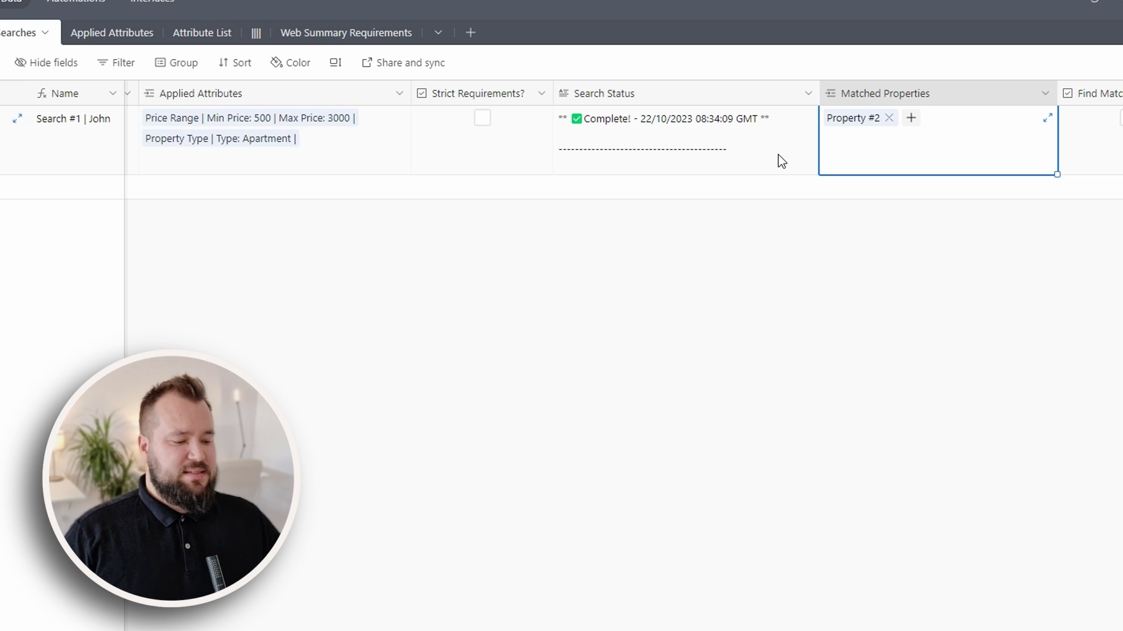
left_click(332, 119)
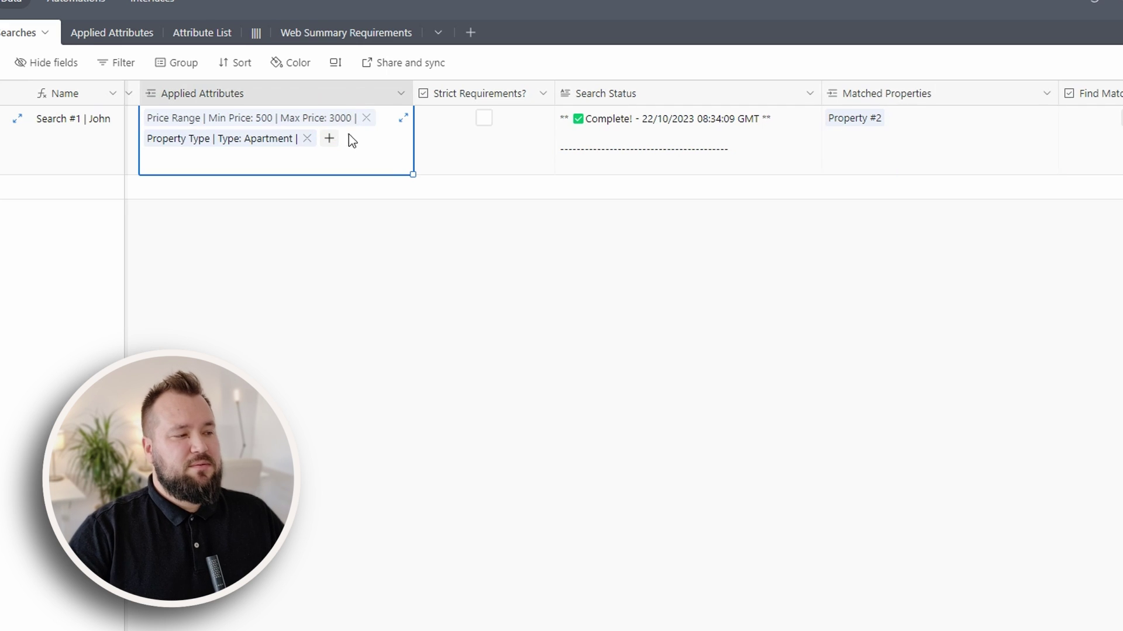
left_click(409, 278)
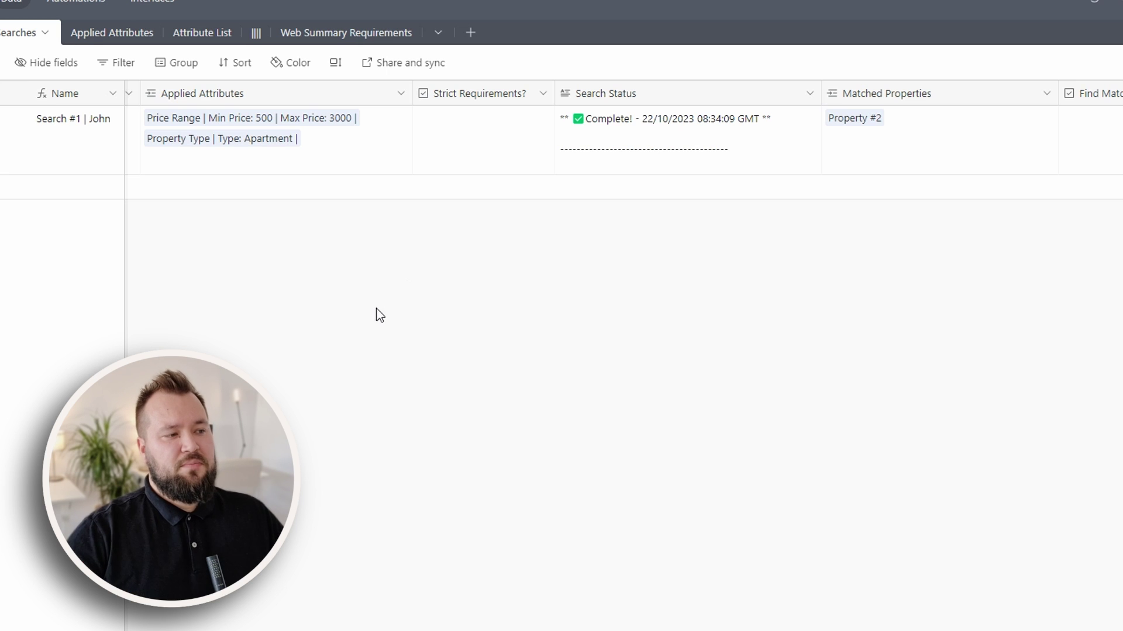
Turn Strict Requirements on and back off, leaving it unchecked, and check Search Status
left_click(477, 142)
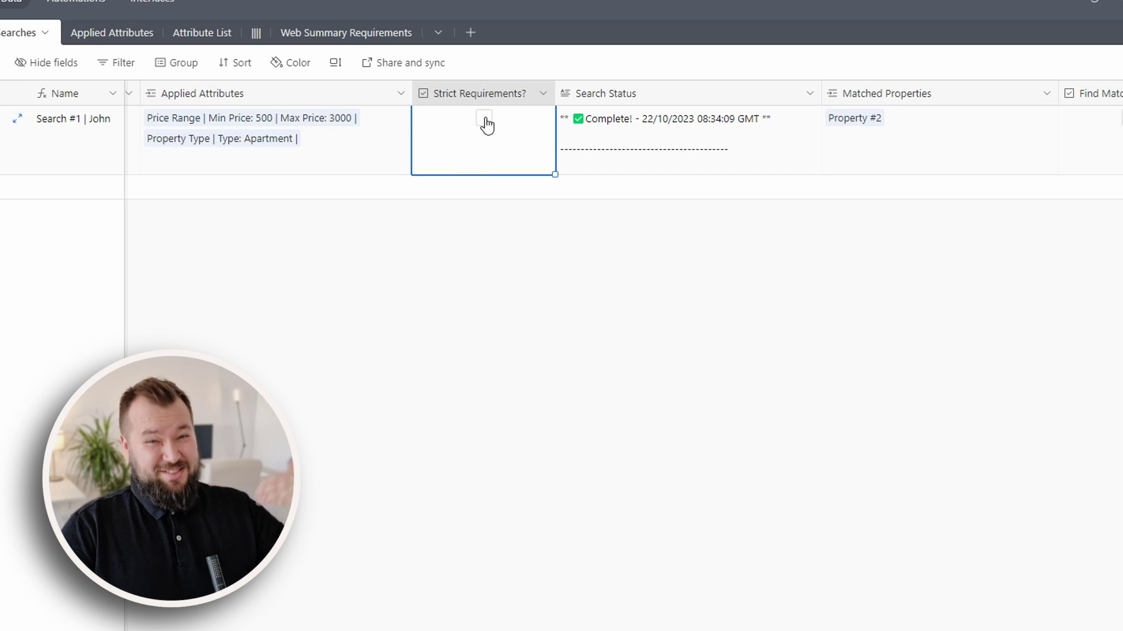
left_click(484, 122)
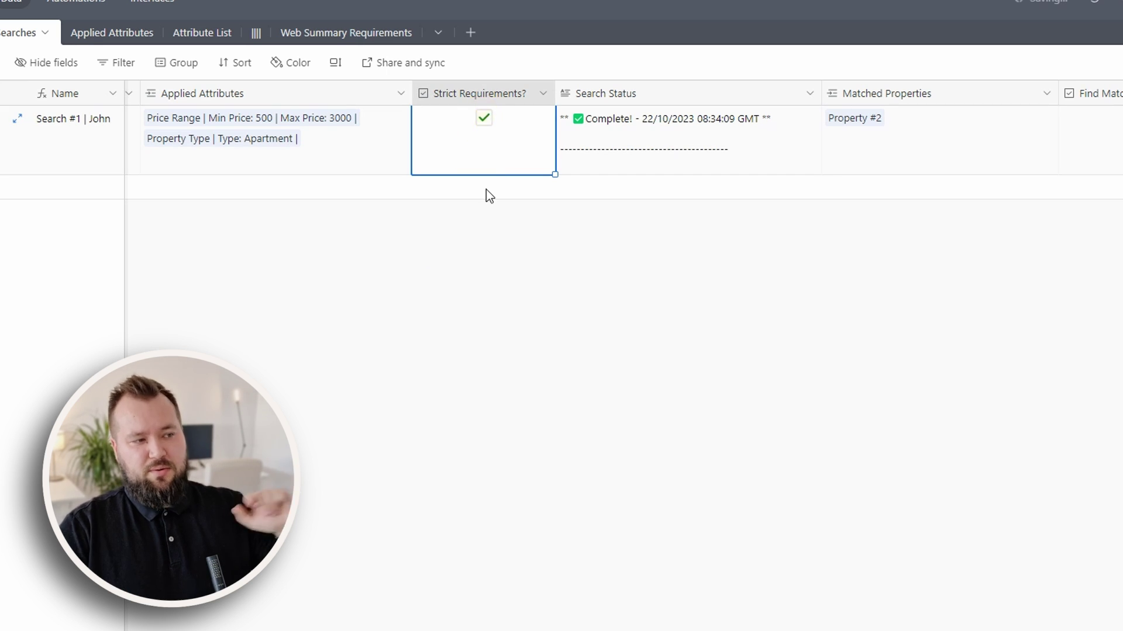
left_click(484, 120)
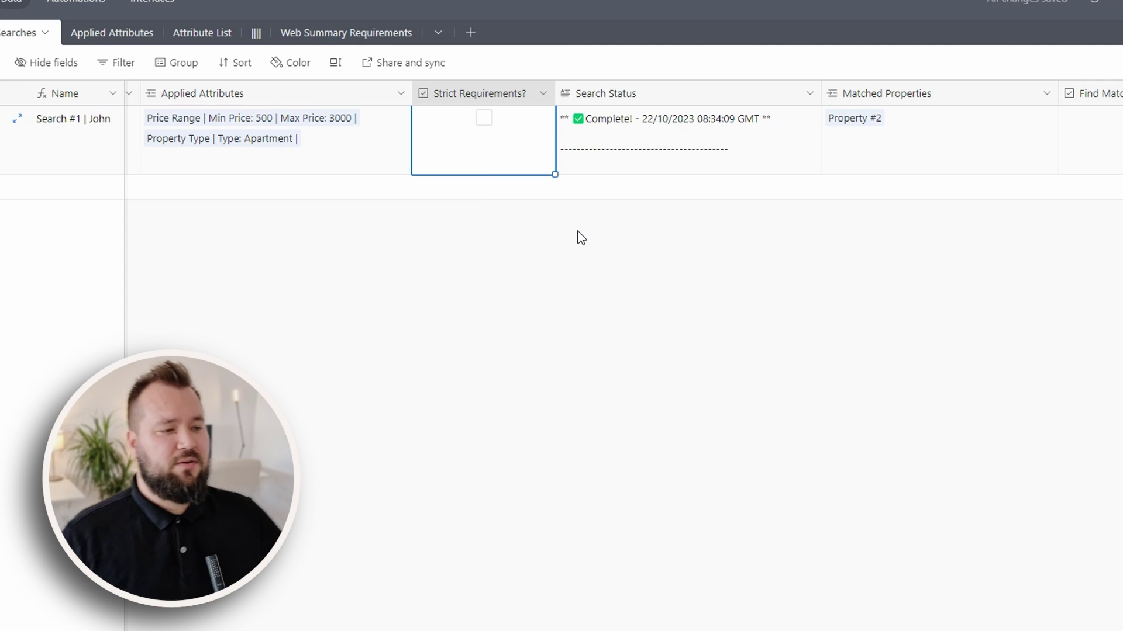
left_click(679, 154)
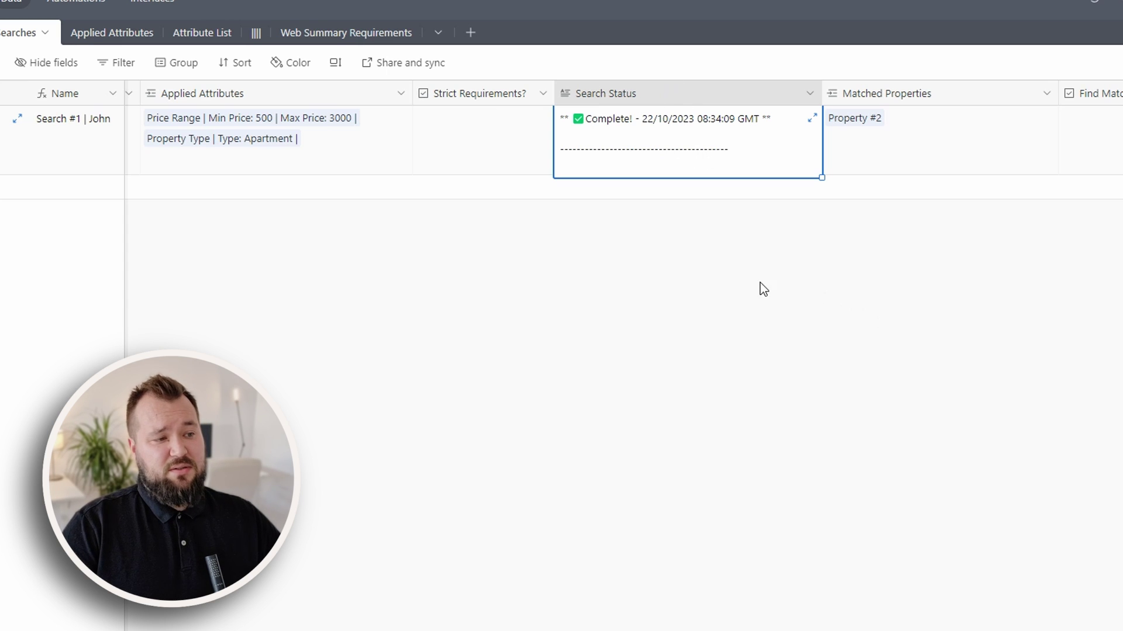
scroll(967, 103, "right", 3)
Review the Matched Properties field settings without changes and select the Find Matches cell
left_click(737, 152)
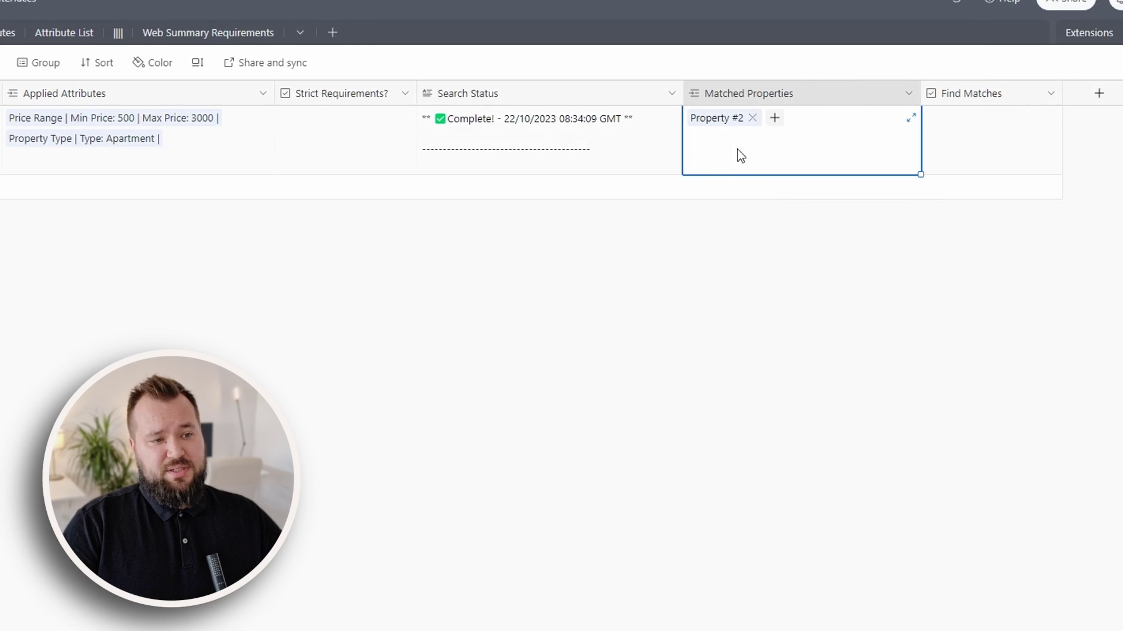
double_click(790, 101)
left_click(294, 320)
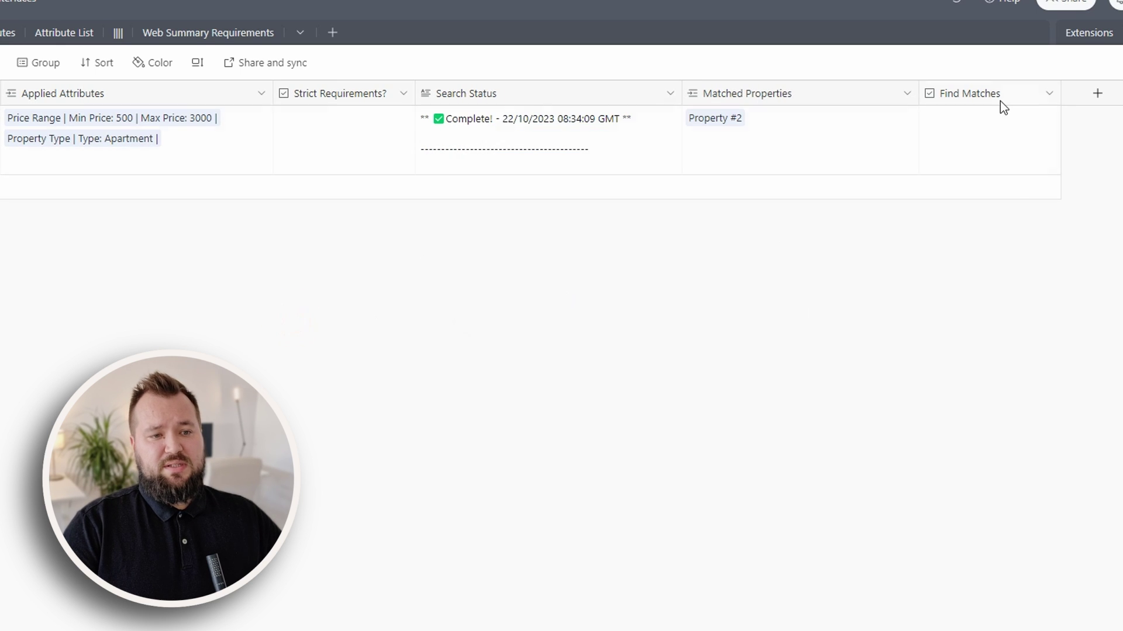
left_click(979, 161)
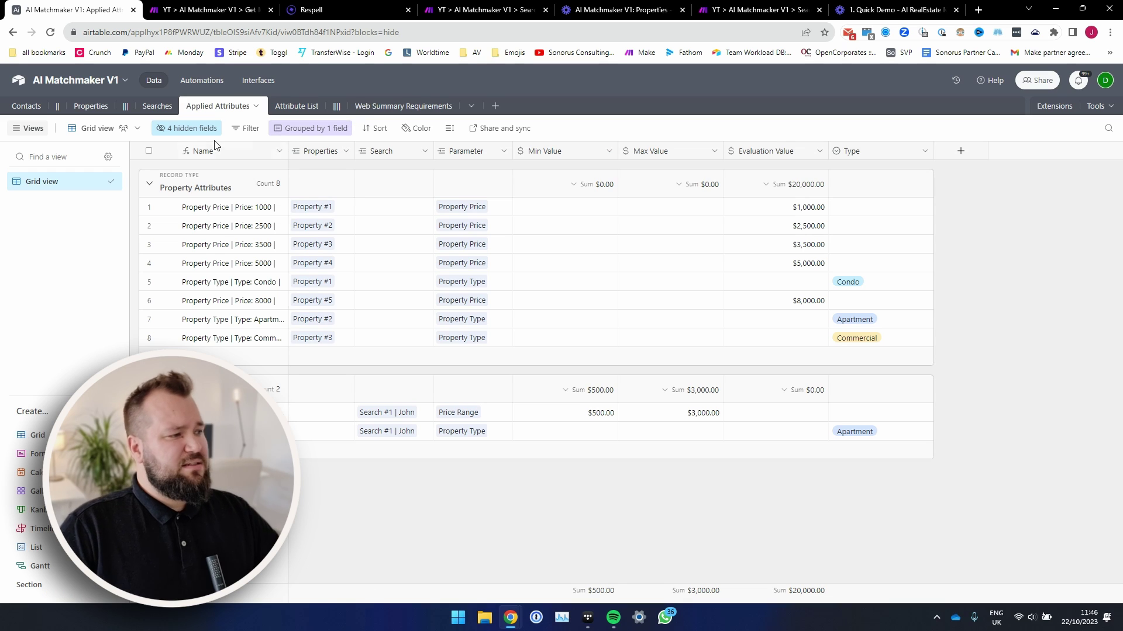
Unhide the Record Type field and review its empty-Search formula condition without saving
left_click(208, 131)
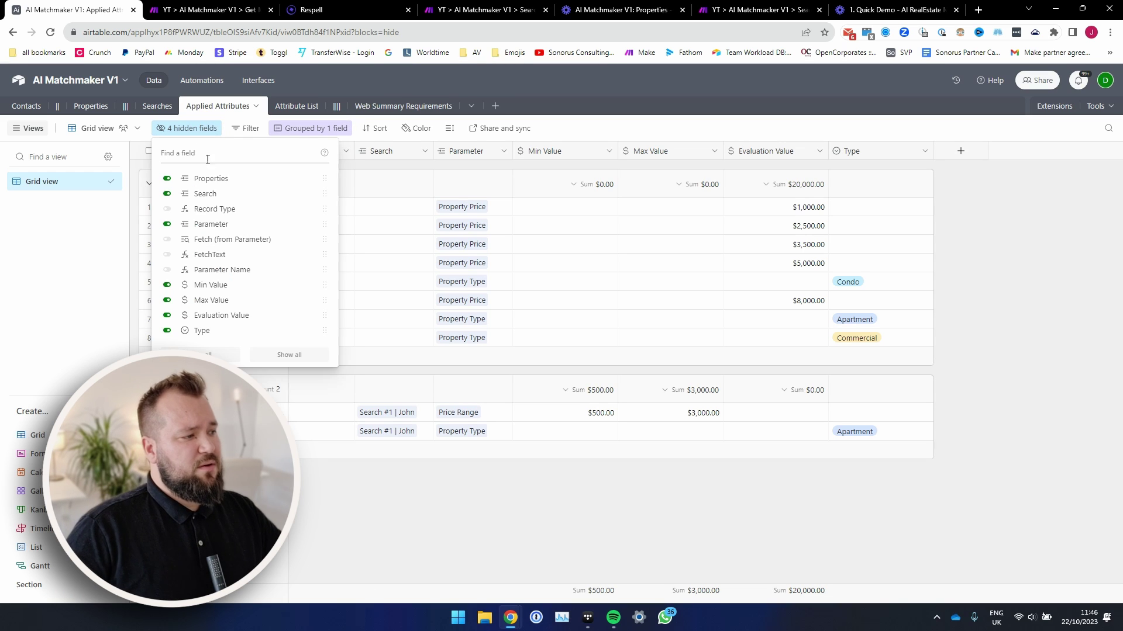
left_click(231, 217)
left_click(451, 289)
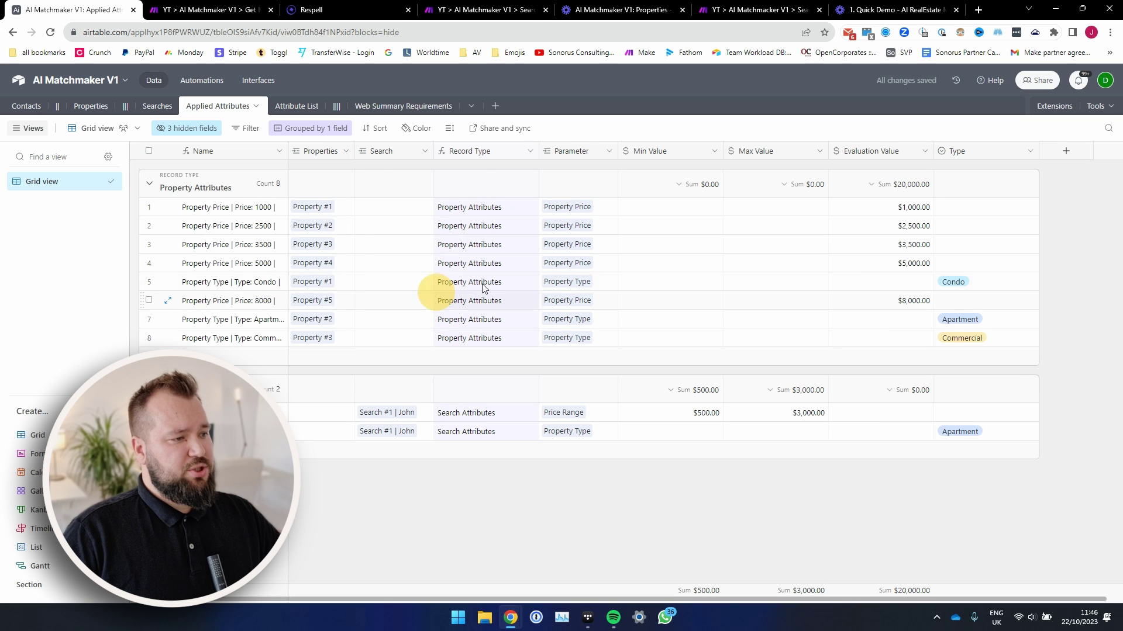
double_click(490, 154)
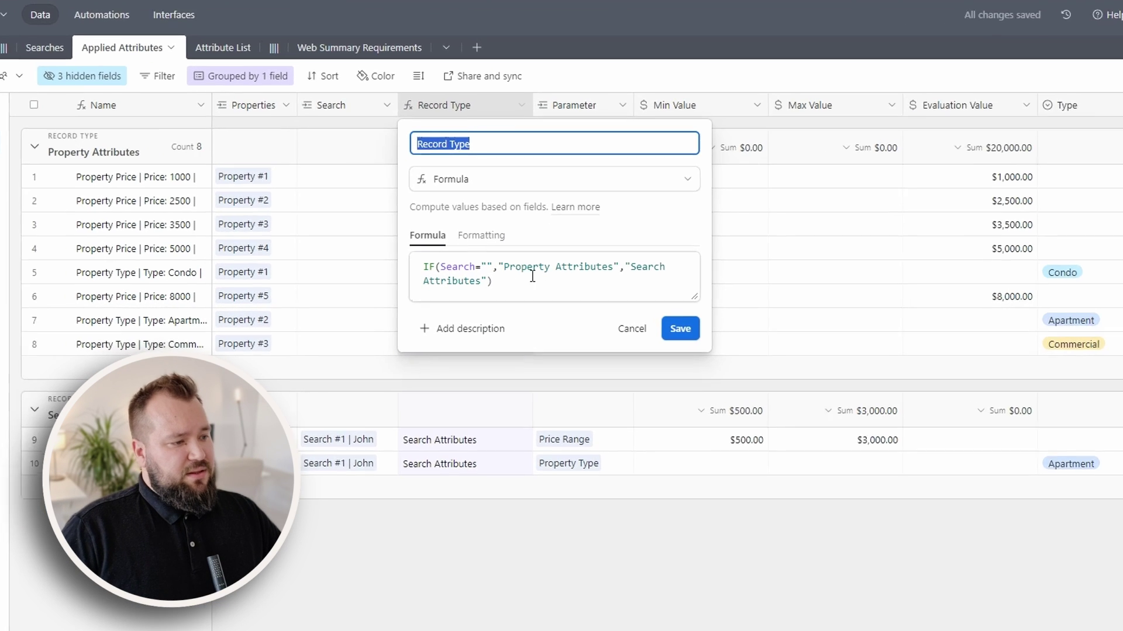
left_click_drag(431, 265, 503, 278)
left_click(650, 329)
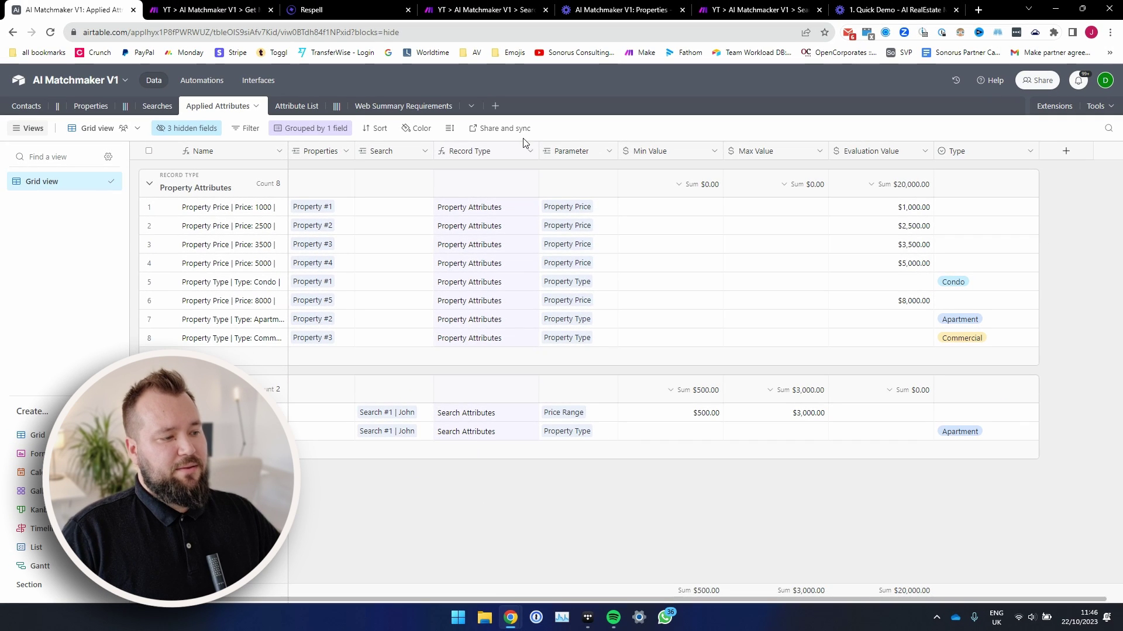
Hide the Record Type field again and widen the Name column to show full names
right_click(471, 104)
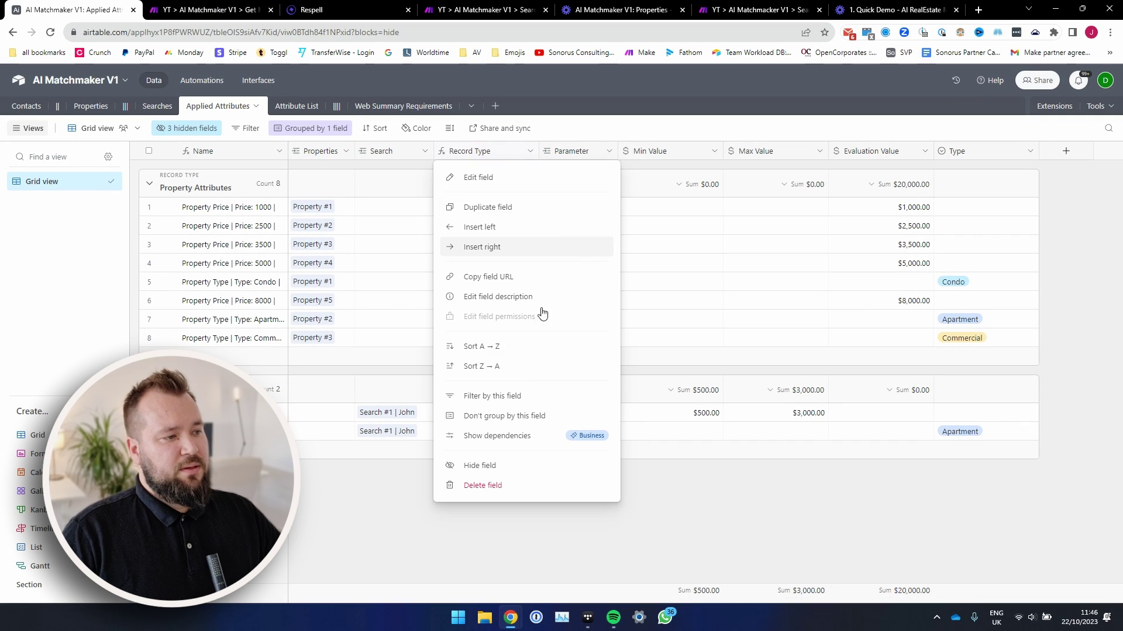
left_click(471, 466)
left_click_drag(286, 148, 376, 151)
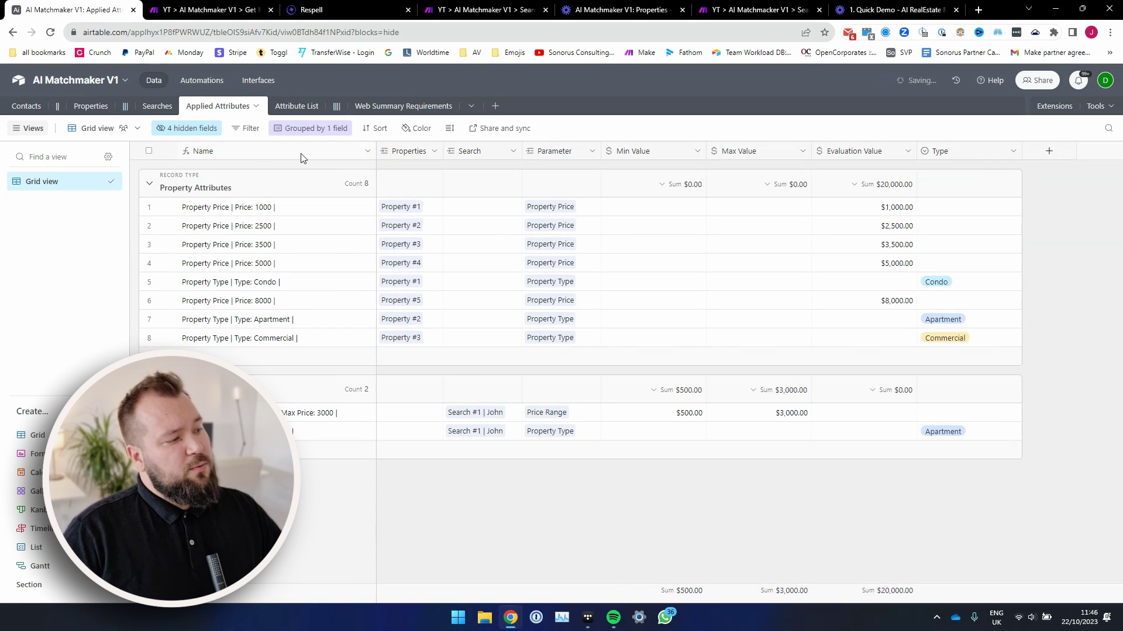
double_click(251, 152)
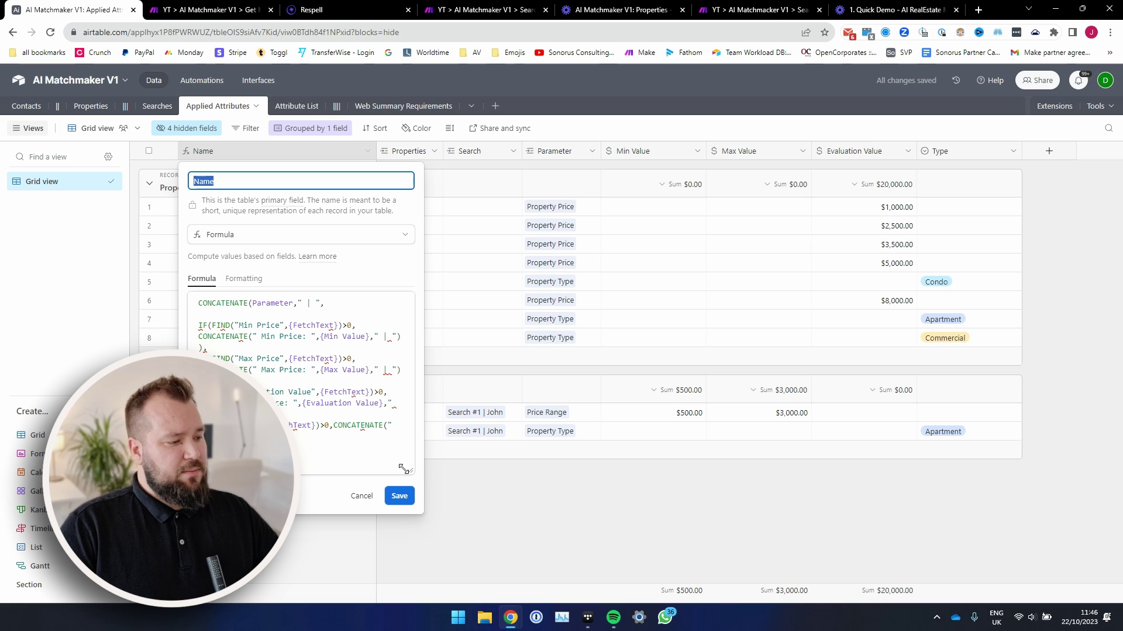
left_click_drag(402, 468, 735, 508)
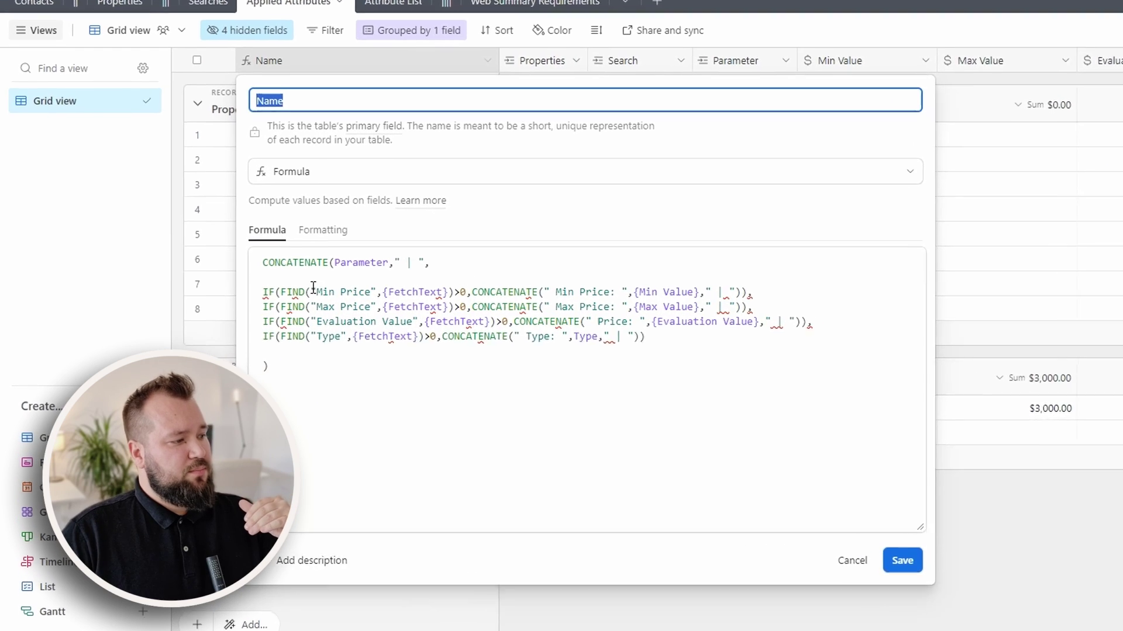
left_click_drag(198, 326, 419, 329)
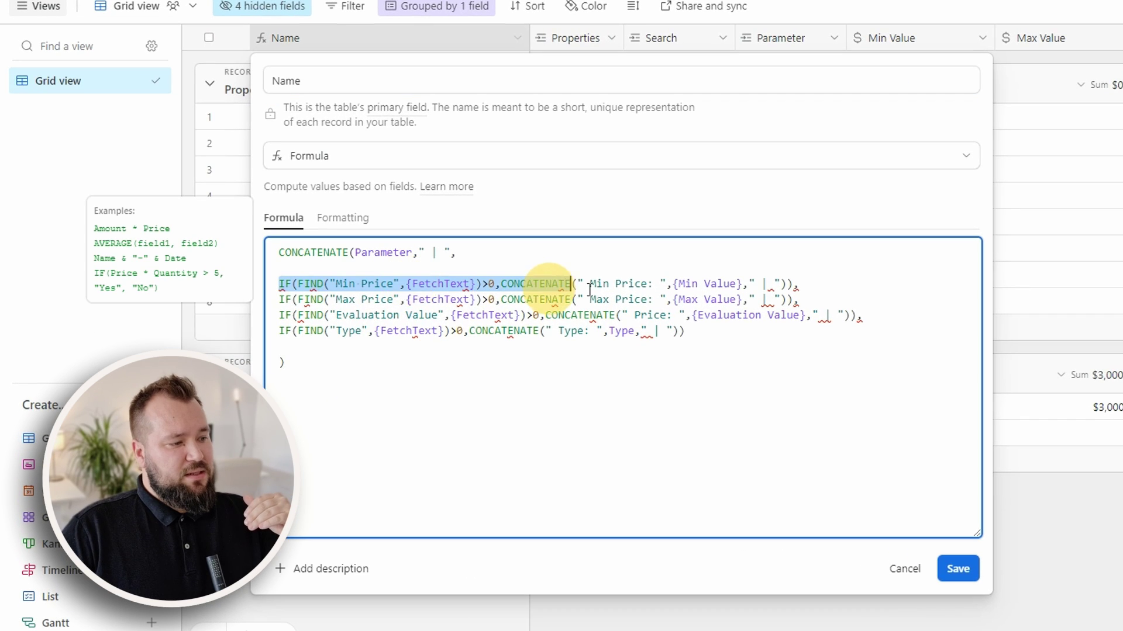
left_click_drag(590, 288, 714, 331)
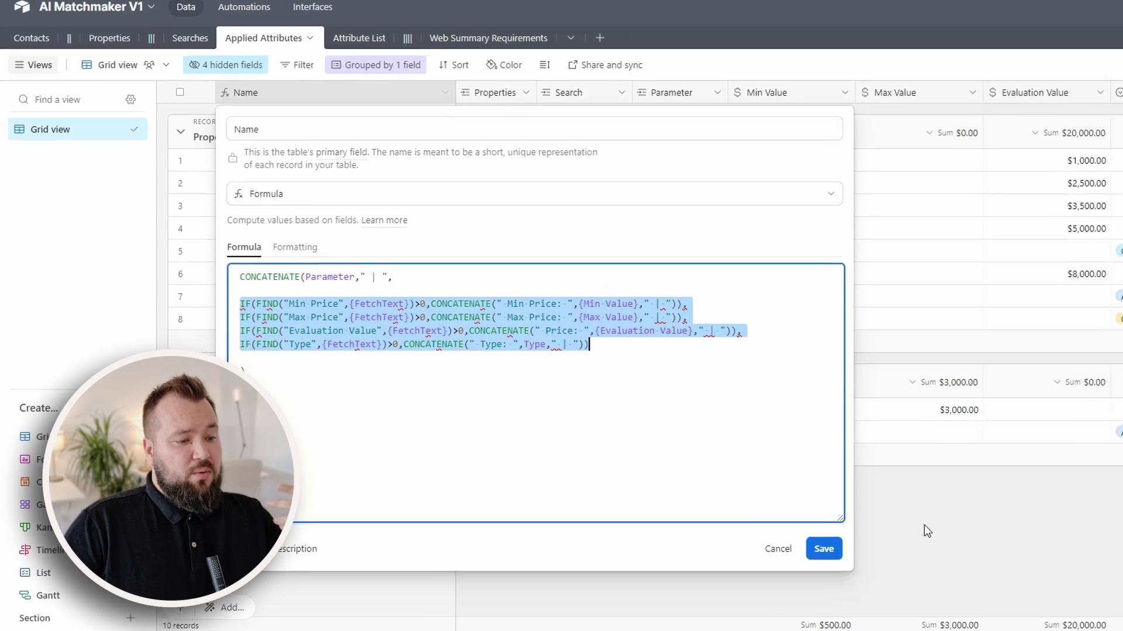
left_click(958, 569)
left_click(316, 212)
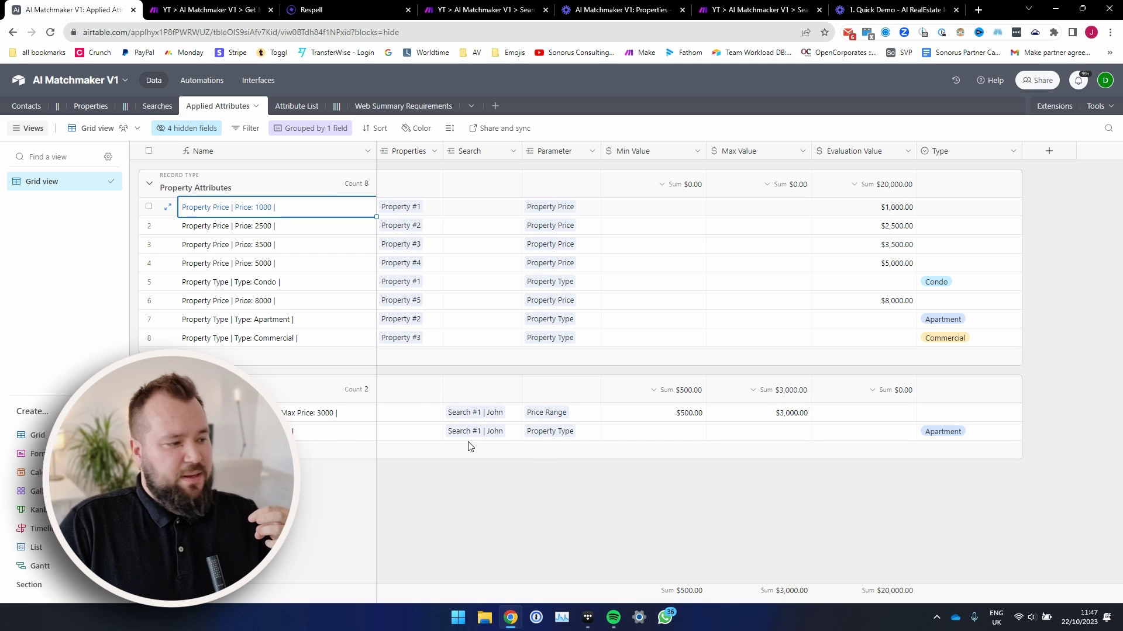
Show the hidden Fetch (from Parameter), FetchText and Parameter Name fields
left_click_drag(321, 227, 307, 319)
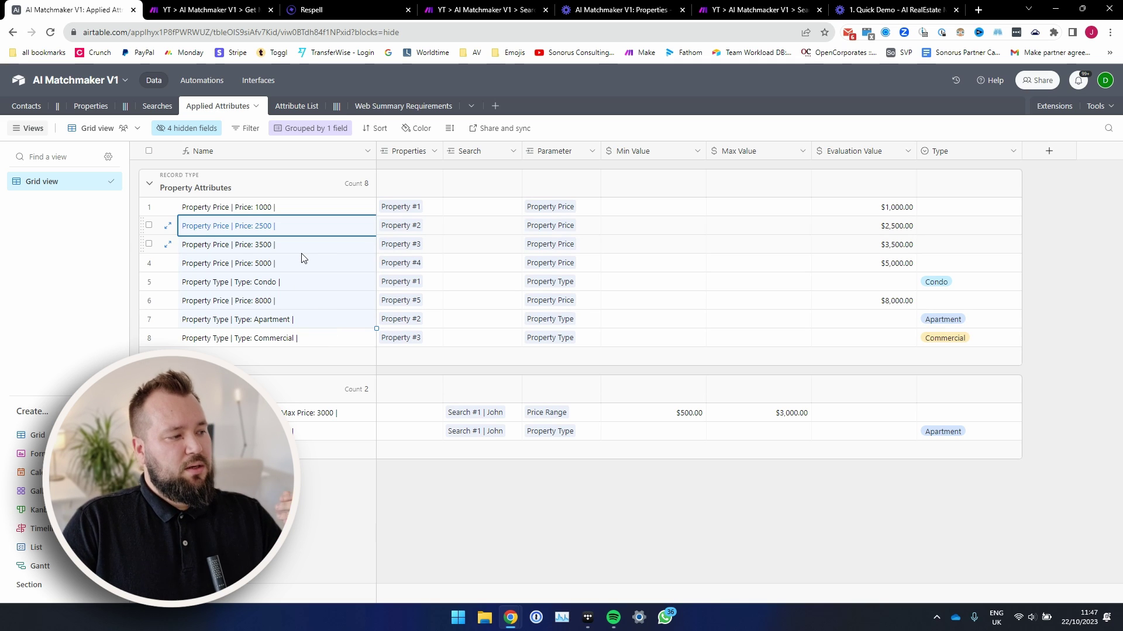
left_click(187, 128)
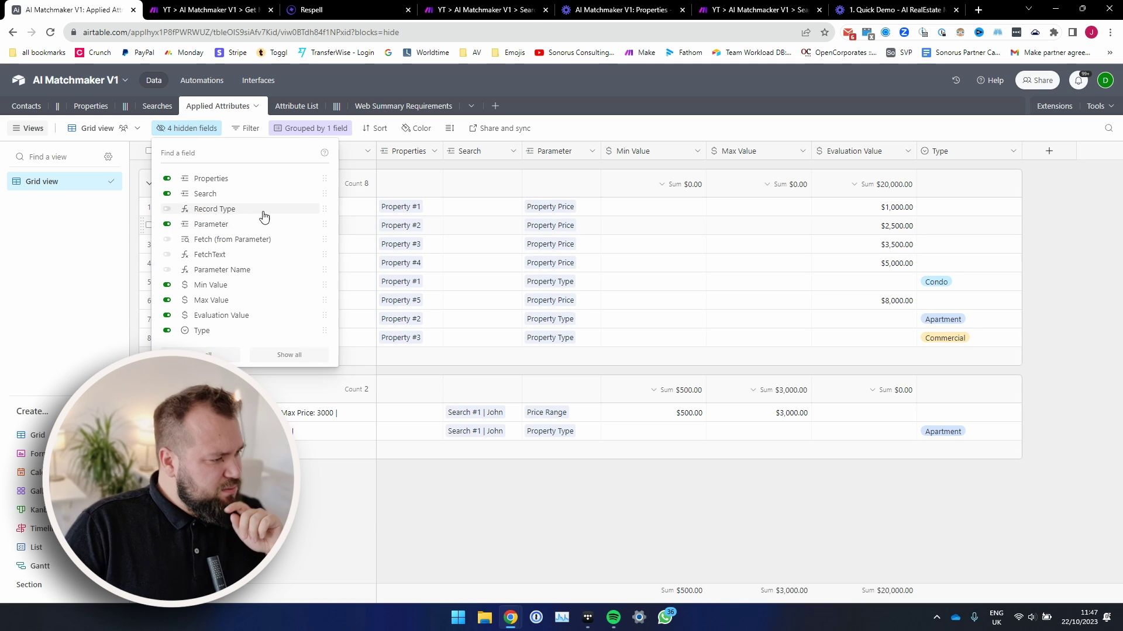
left_click(193, 128)
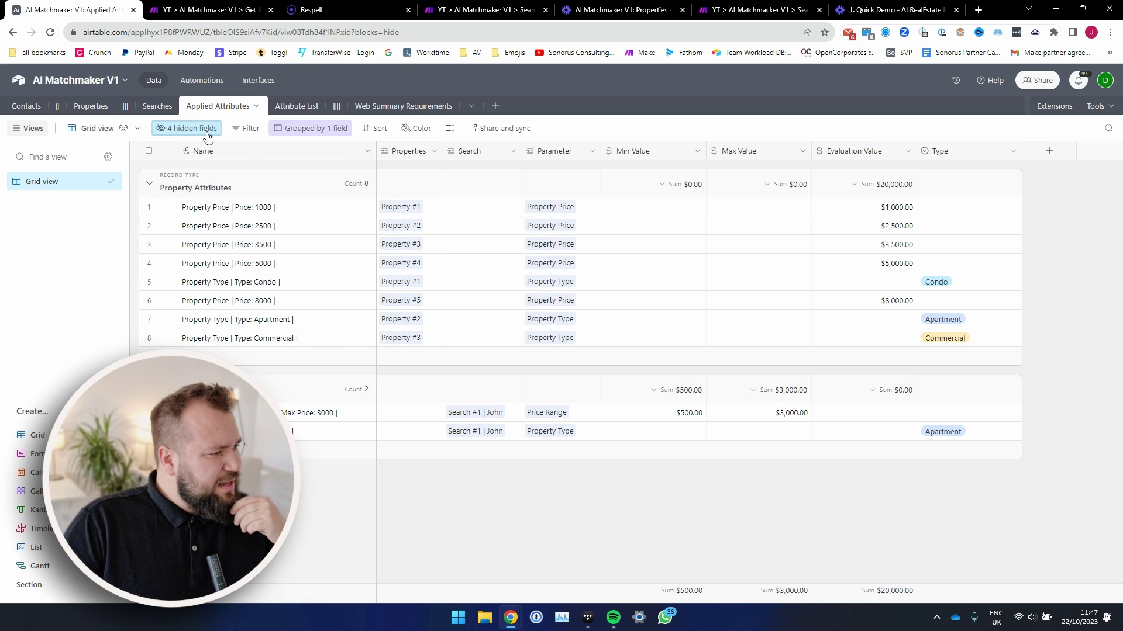
left_click(193, 128)
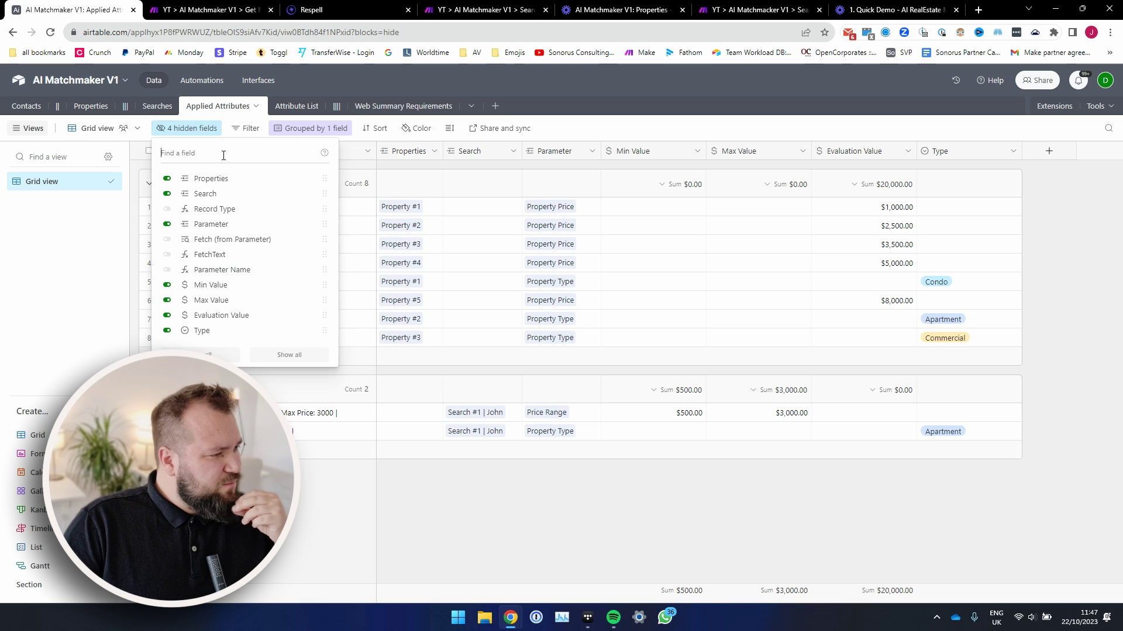
left_click(234, 240)
left_click(231, 254)
left_click(225, 269)
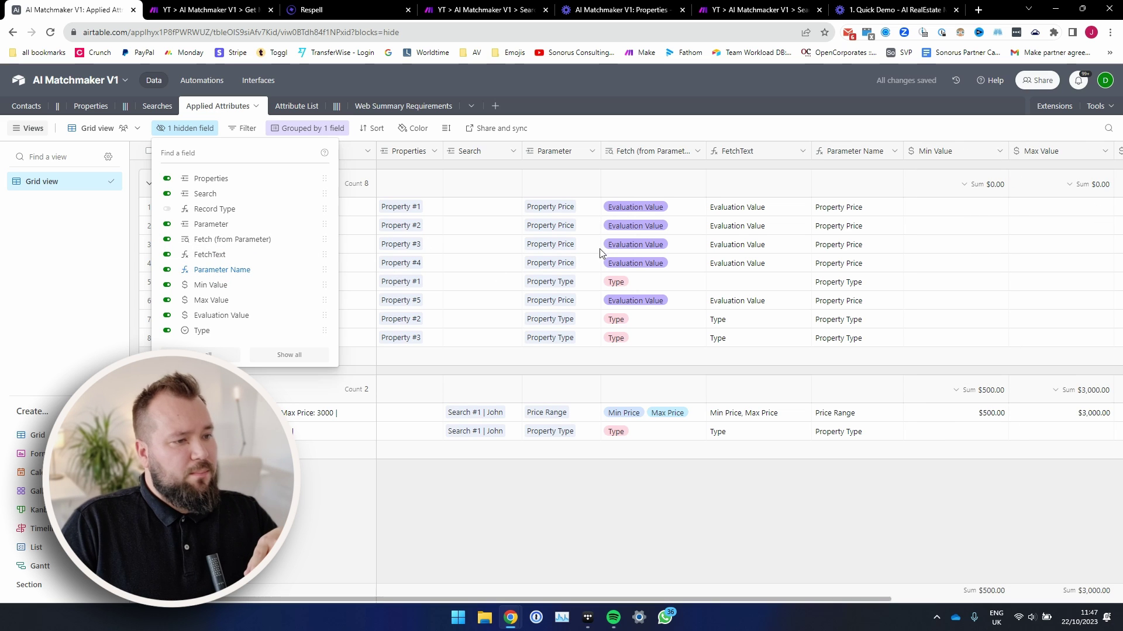
Review the Fetch lookup settings and the FetchText formula without changing them
double_click(651, 152)
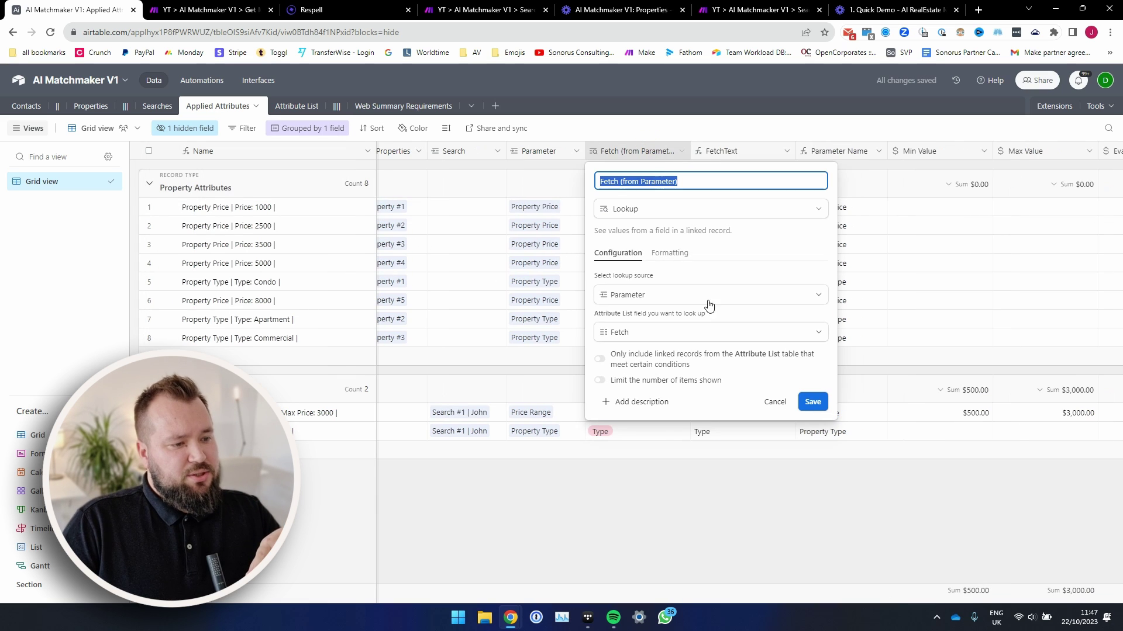
left_click(472, 248)
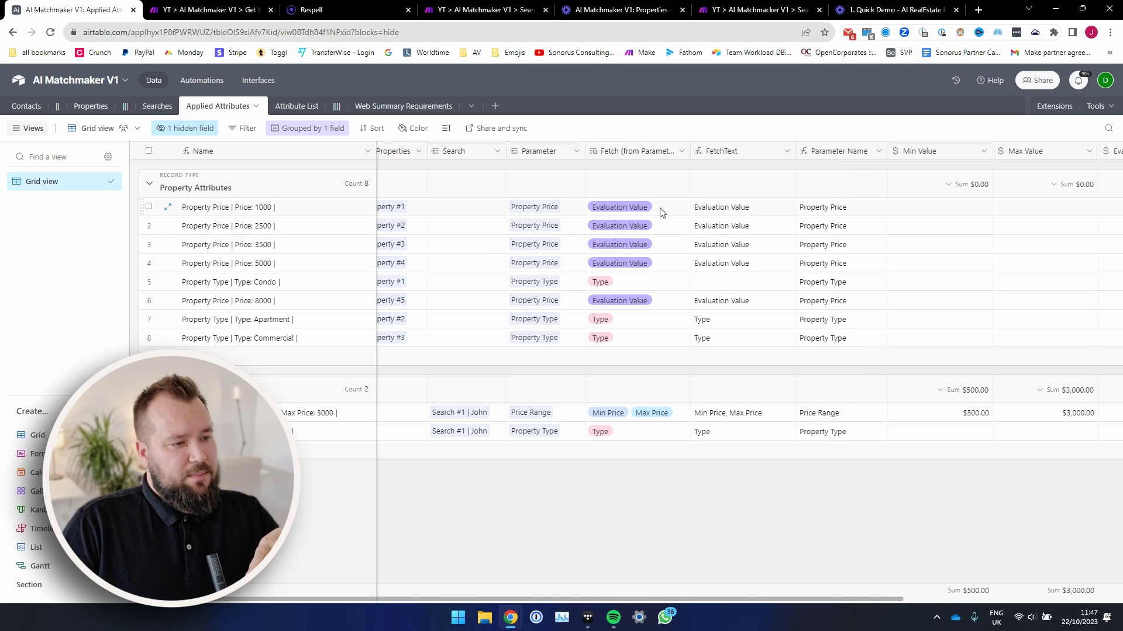
left_click_drag(662, 212, 654, 343)
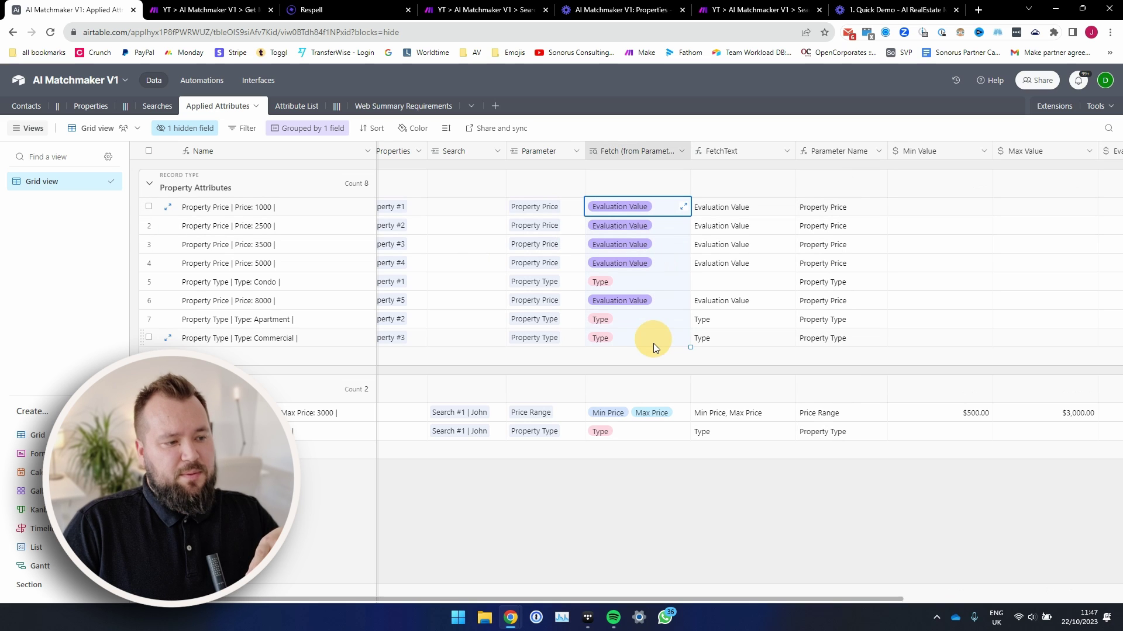
double_click(745, 152)
left_click_drag(605, 279, 786, 280)
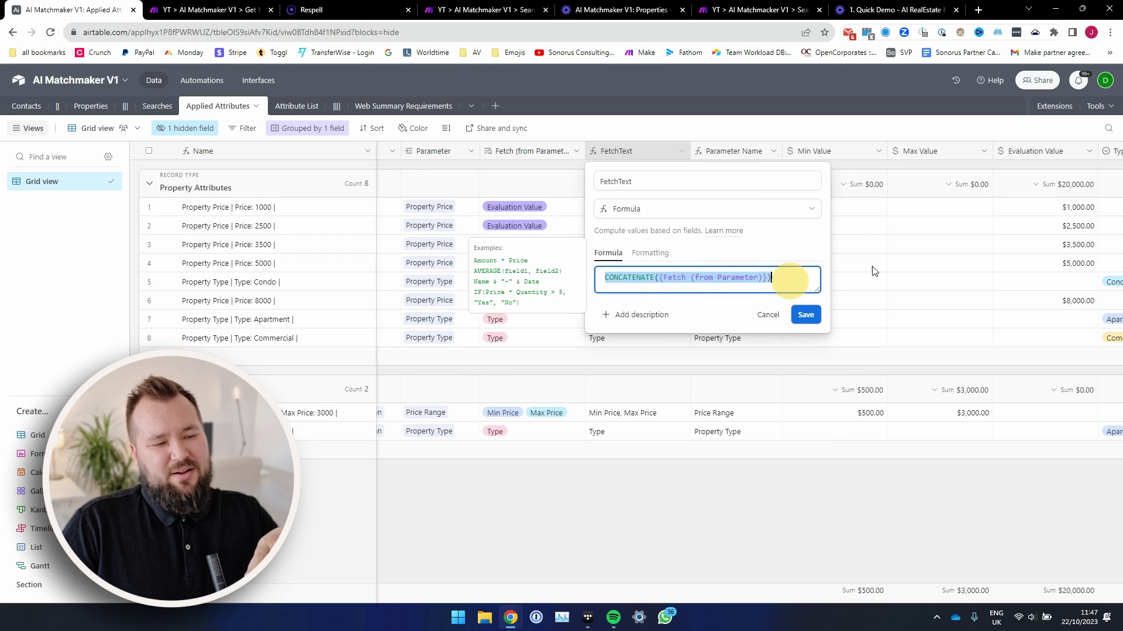
key("Escape")
Select the FetchText, Name and Fetch values to compare them across rows
left_click_drag(611, 207, 619, 338)
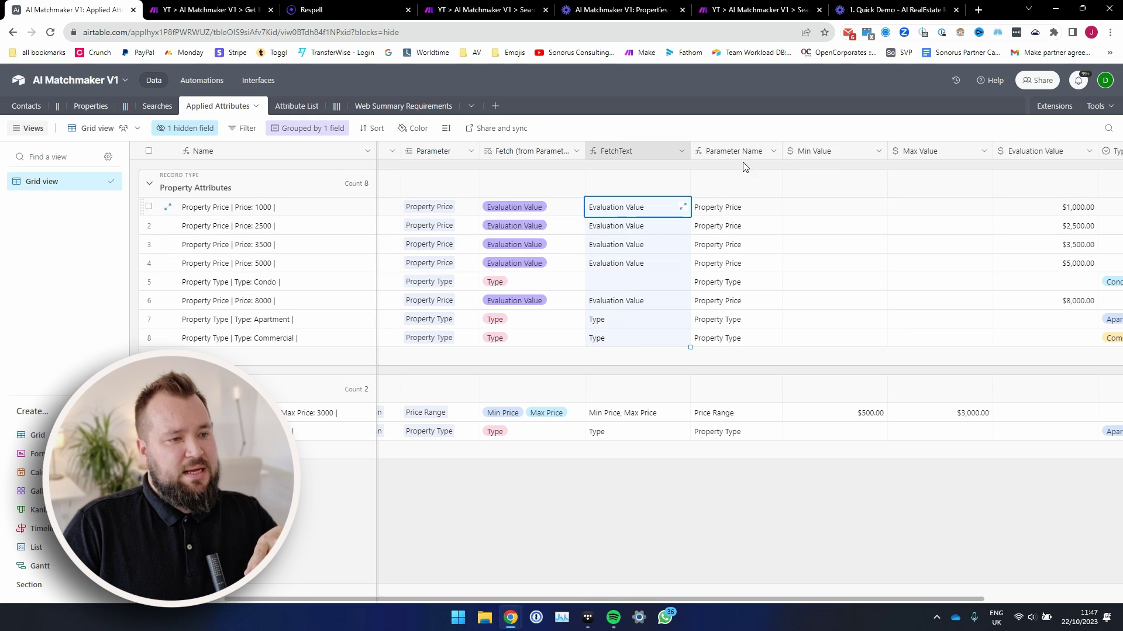
left_click(618, 244)
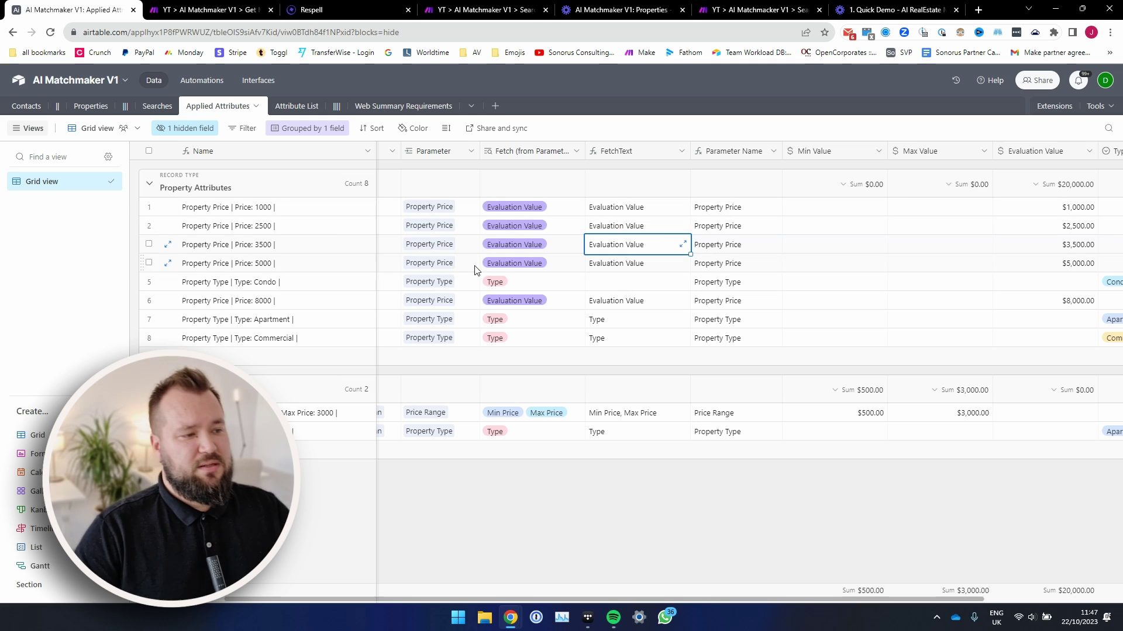
left_click_drag(286, 212, 297, 284)
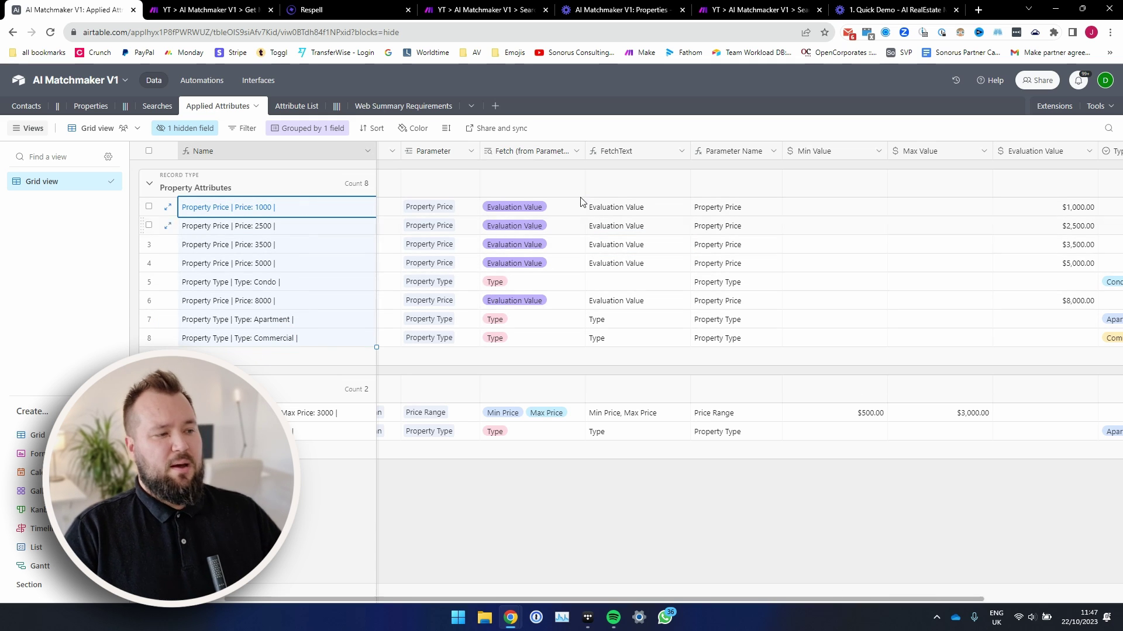
left_click(535, 151)
left_click(618, 151, "shift")
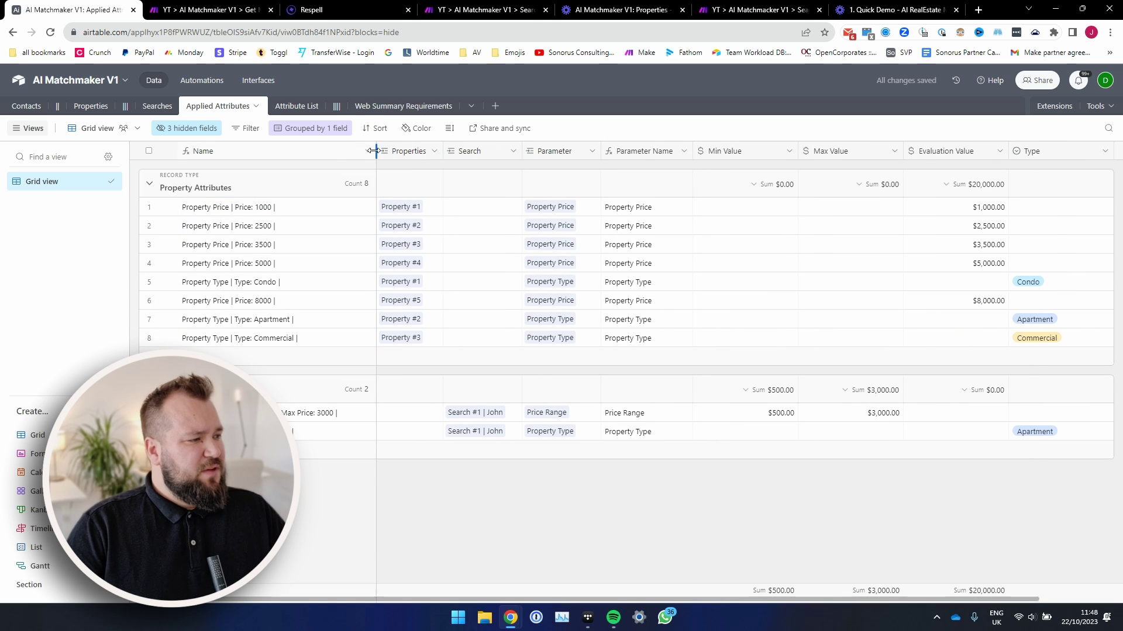
Narrow the Name column and select the Min Value and Max Value columns
left_click_drag(376, 151, 327, 151)
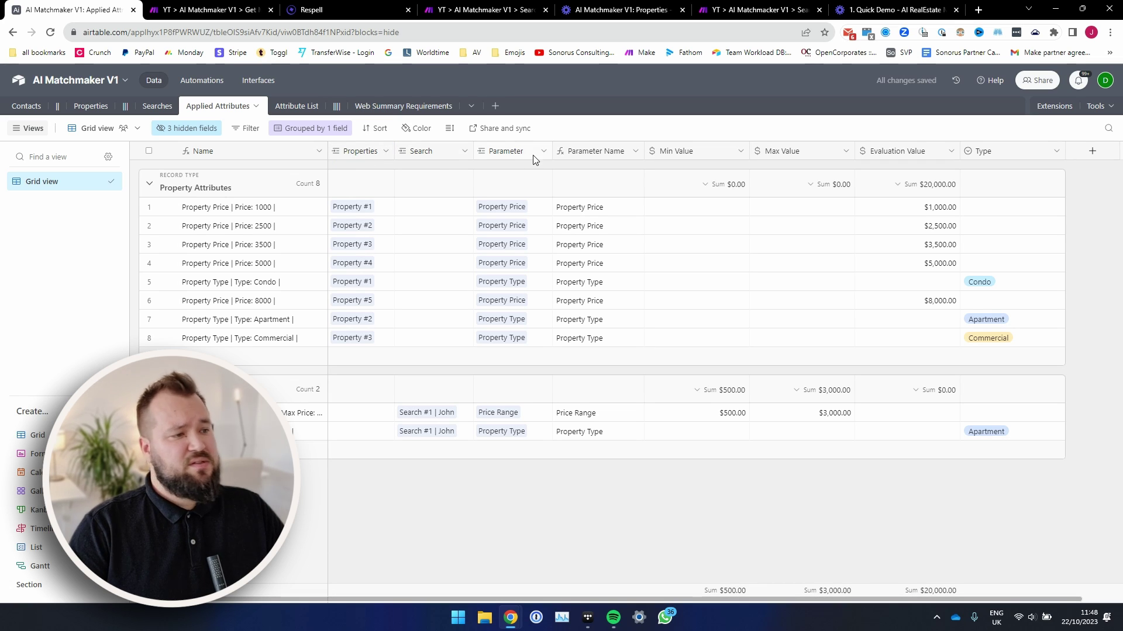
left_click(707, 150)
left_click(793, 150)
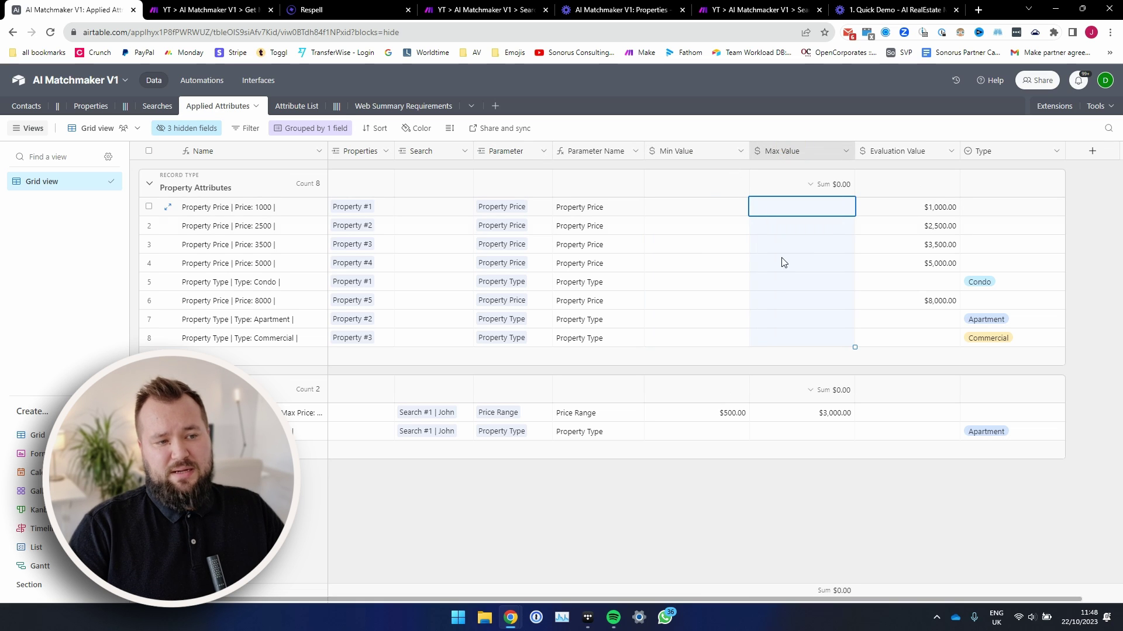
left_click(786, 411)
left_click(616, 512)
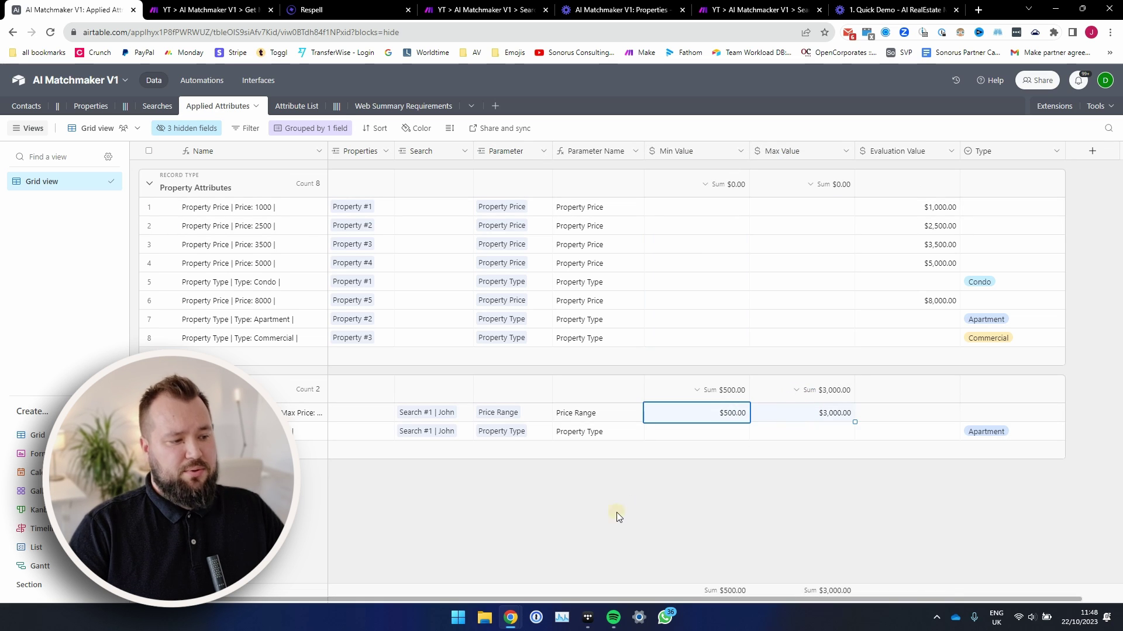
Compare Evaluation Value and Parameter Name cells for rows 1–4, then view the Type field's options
left_click_drag(928, 208, 924, 258)
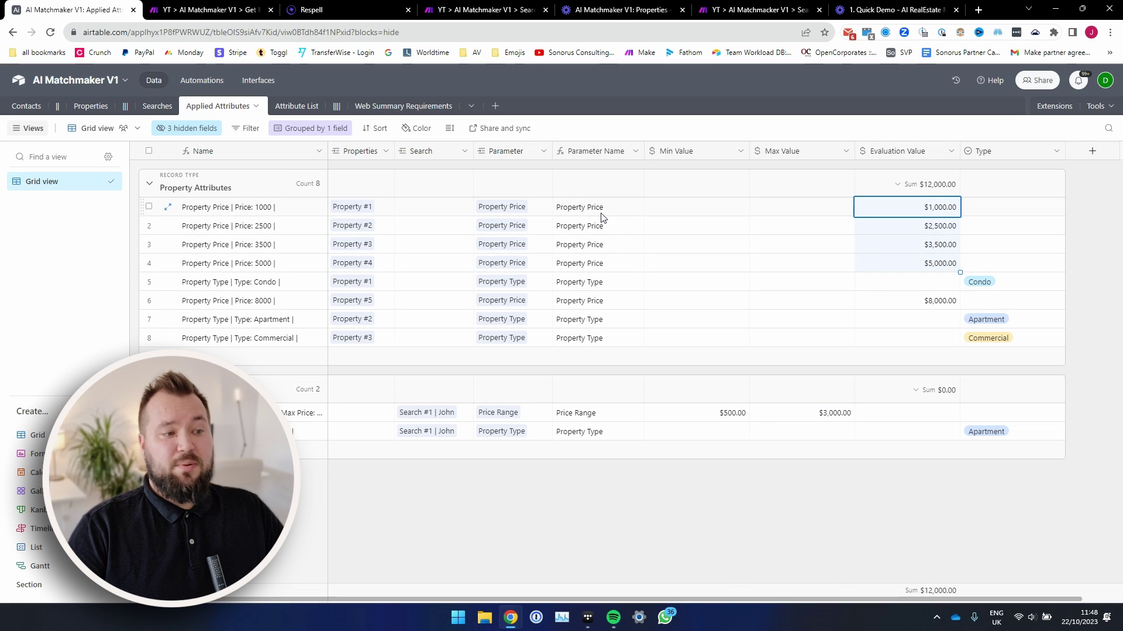
left_click_drag(602, 213, 598, 263)
left_click_drag(927, 207, 927, 258)
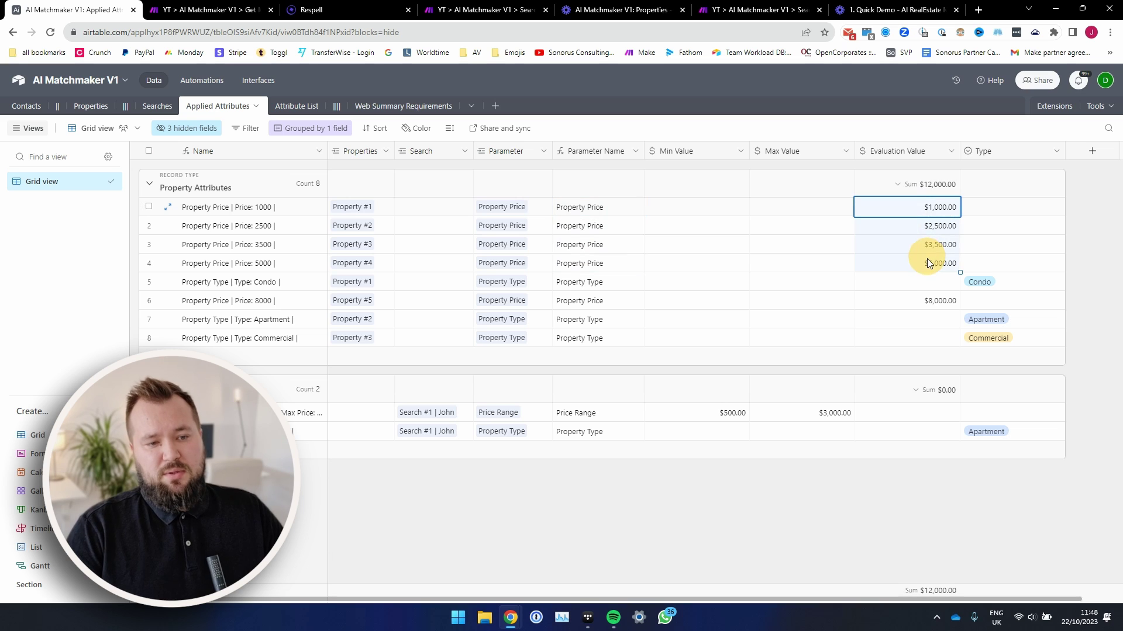
double_click(985, 151)
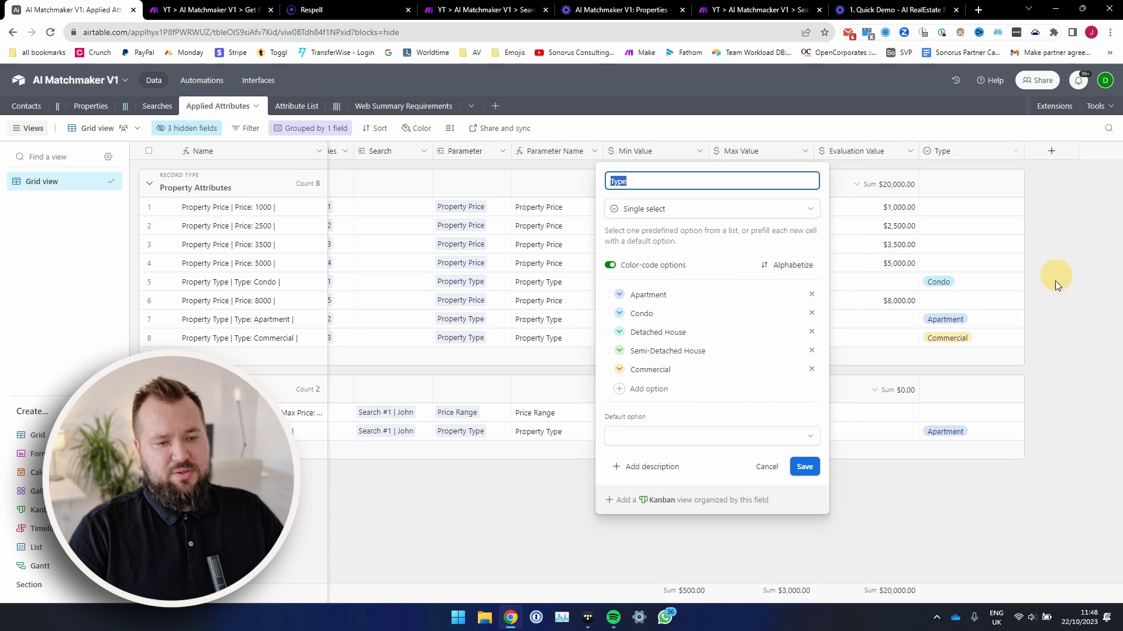
left_click(800, 466)
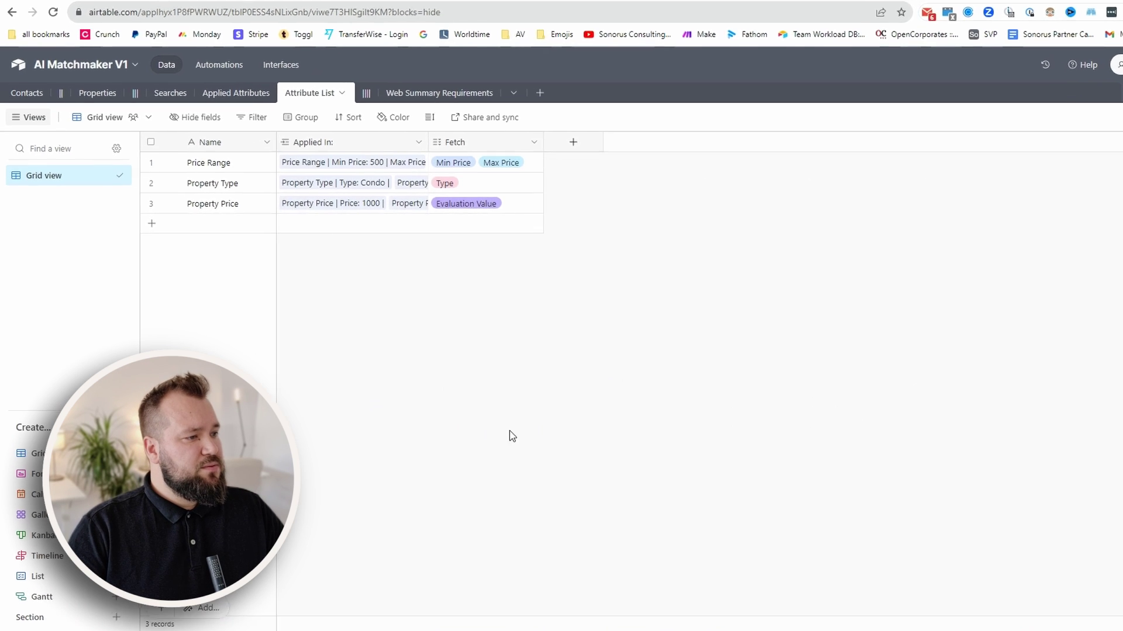
Step across the Price Range record, view the Fetch field's options, then return to Applied Attributes
left_click(263, 142)
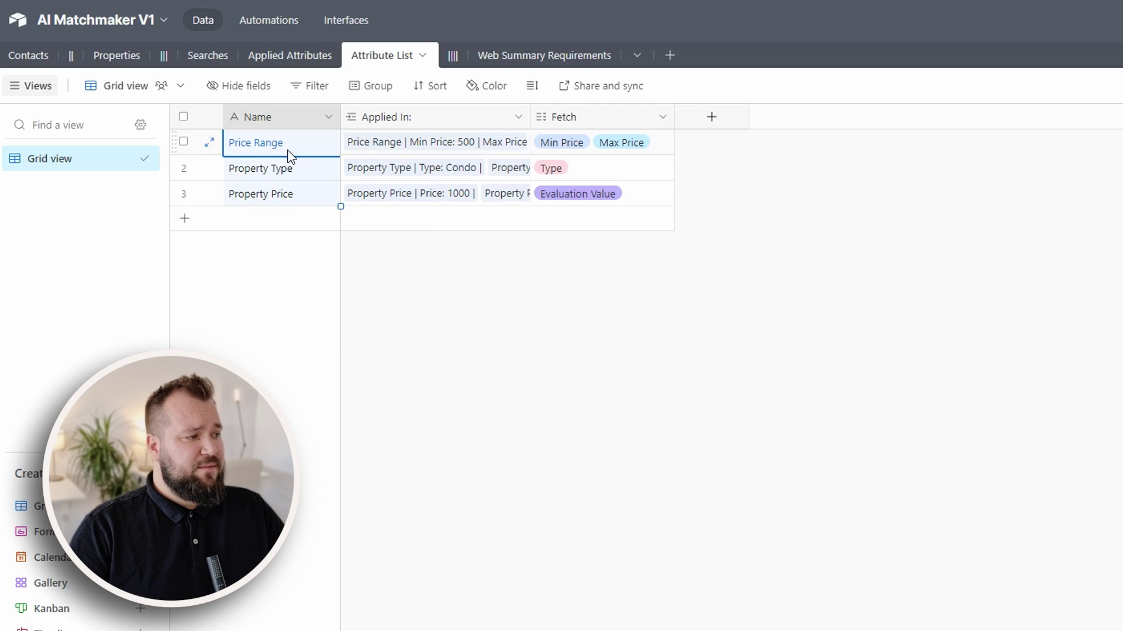
key("Right")
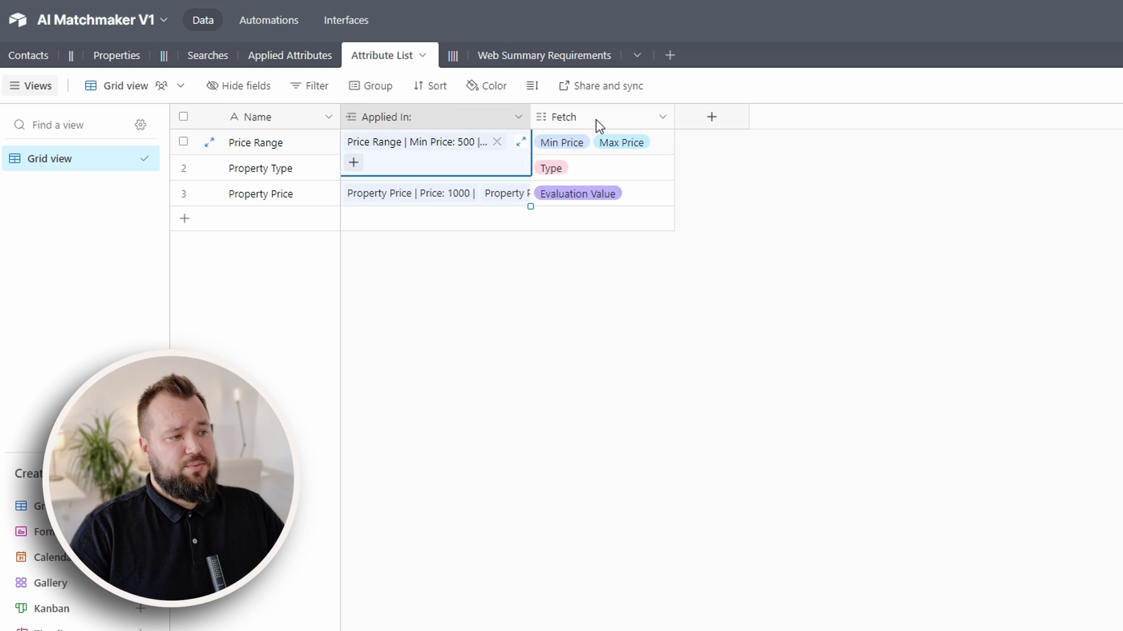
key("Right")
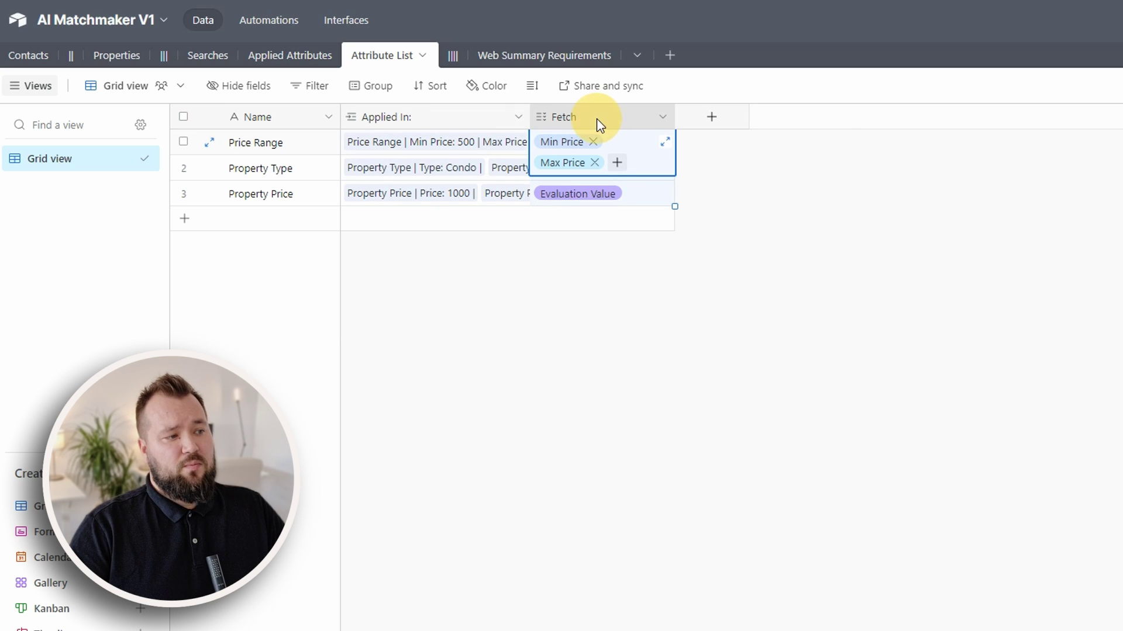
double_click(596, 118)
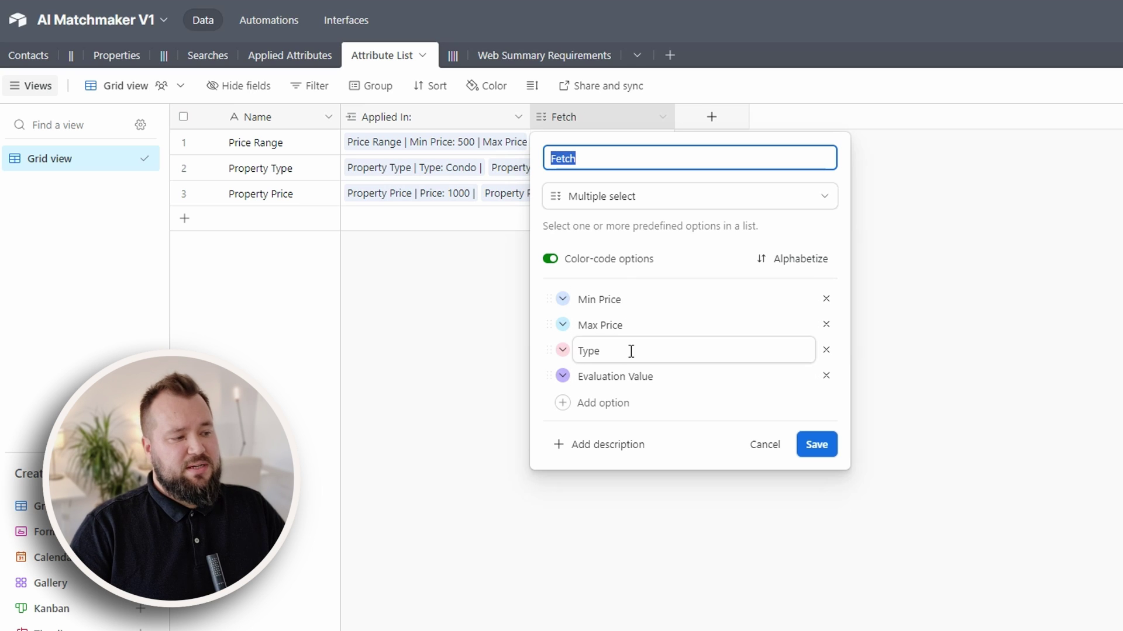
left_click(1043, 400)
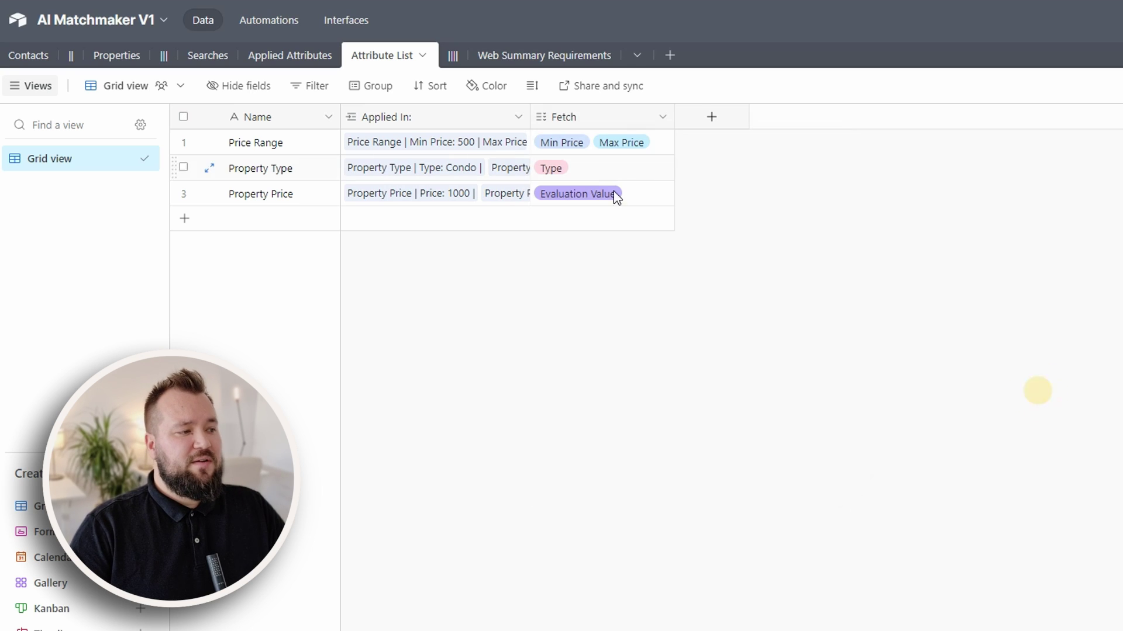
left_click(288, 60)
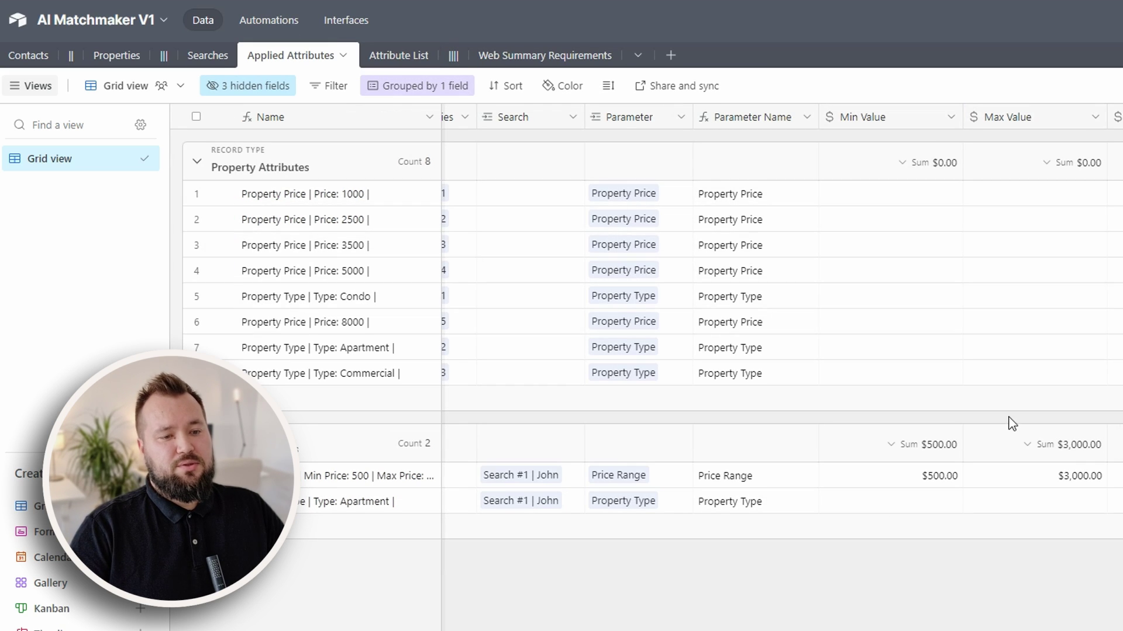
Scroll Applied Attributes left to see the Properties links, then go back to Attribute List
scroll(766, 304, "left", 2)
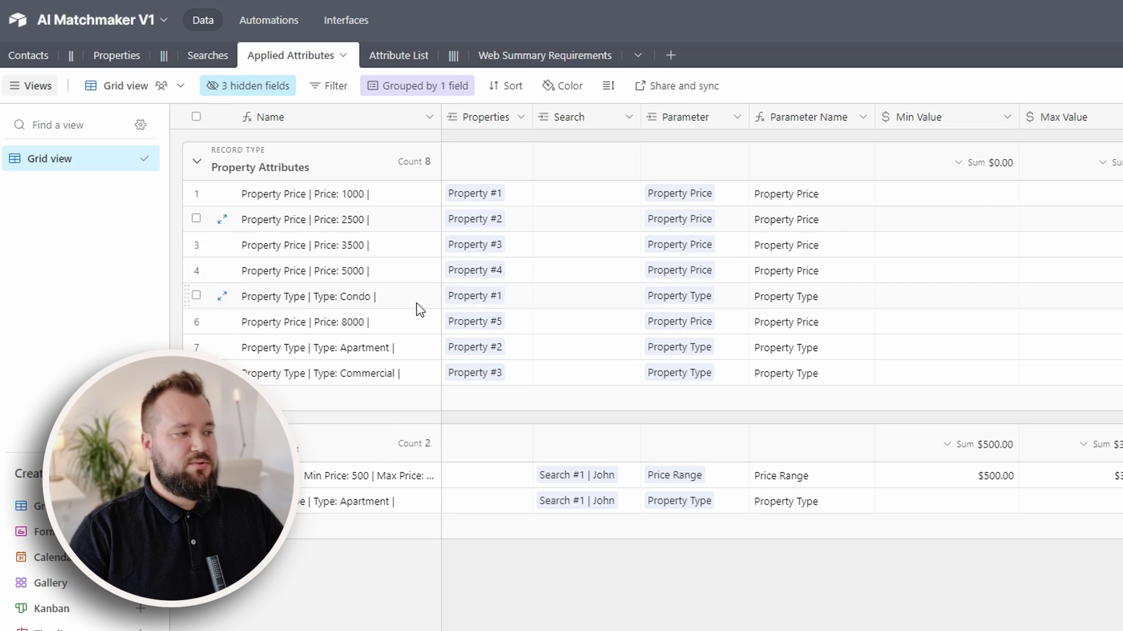
left_click(404, 52)
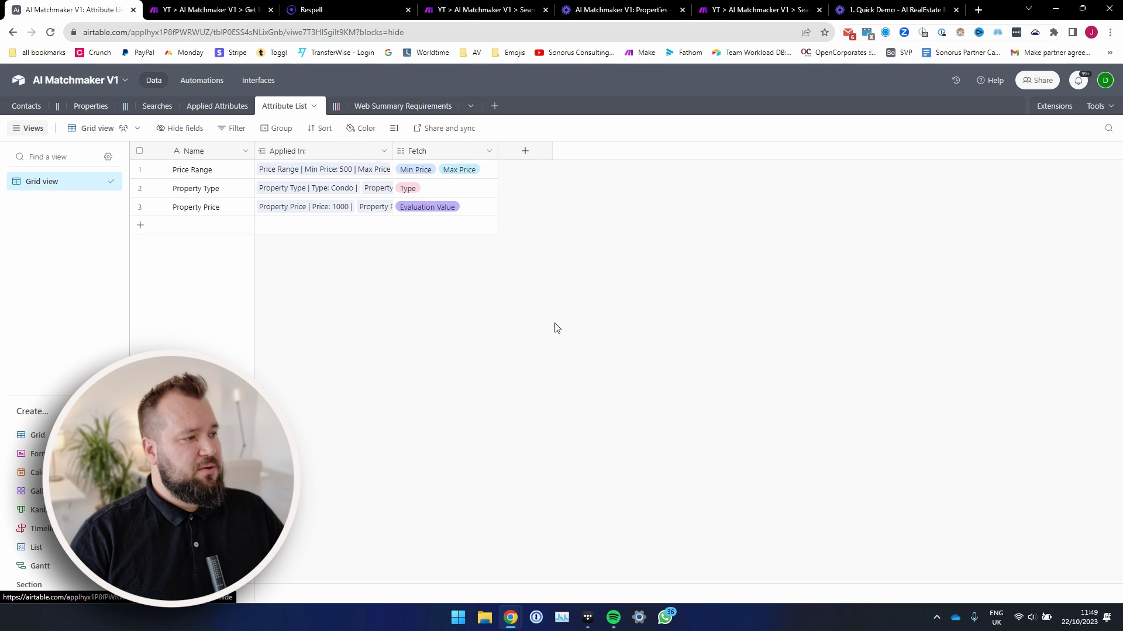
Check Search #1 in Searches, marked Complete with Property #2 matched, then open Automations
left_click(556, 326)
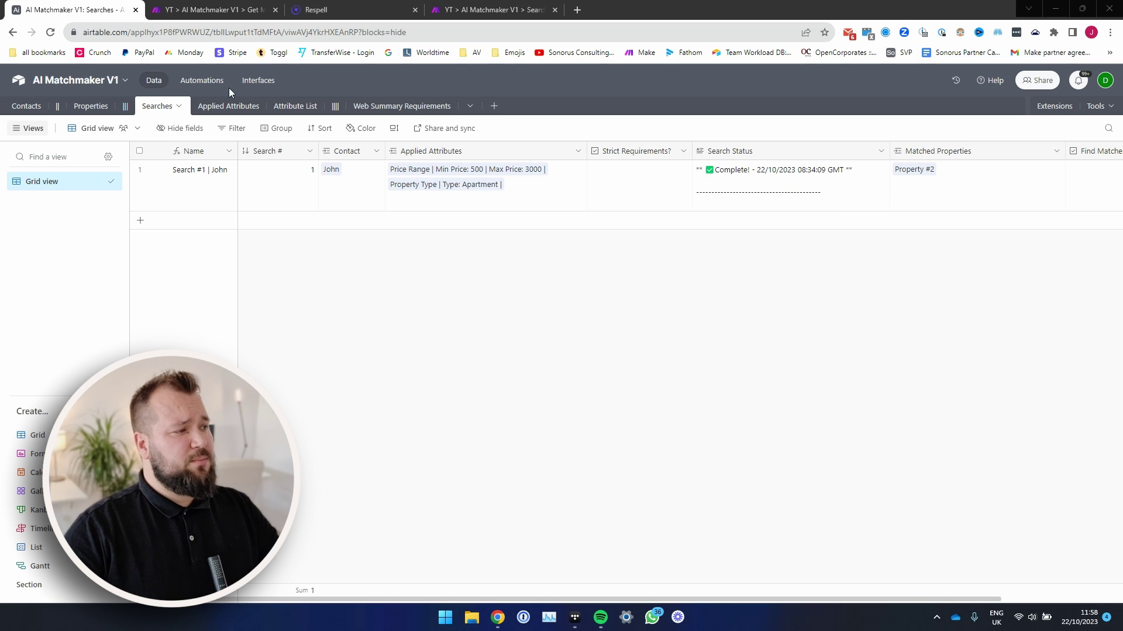
left_click(213, 83)
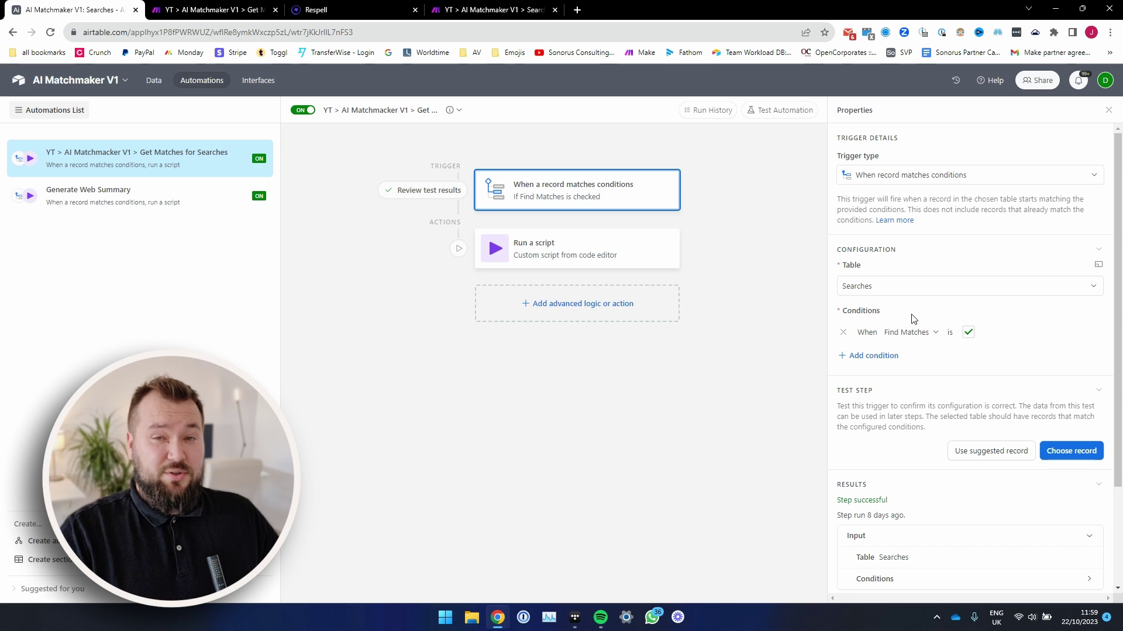
Open the Run a script action's code and highlight the Make webhook URL
left_click(579, 249)
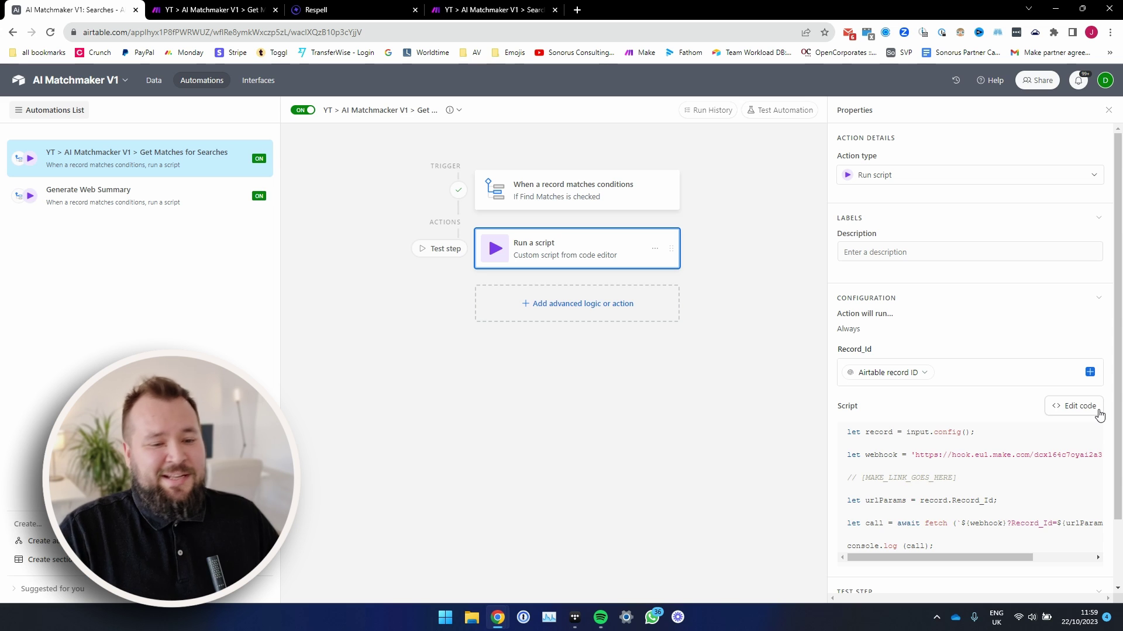
left_click(1080, 406)
key("ctrl+a")
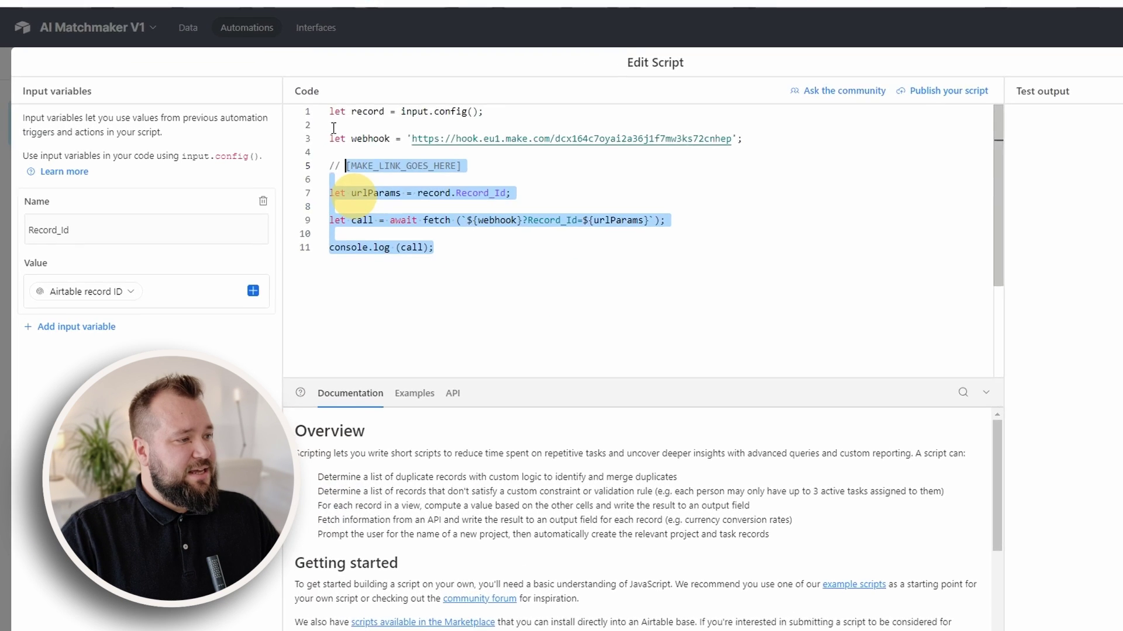
left_click(759, 325)
left_click_drag(492, 104, 861, 113)
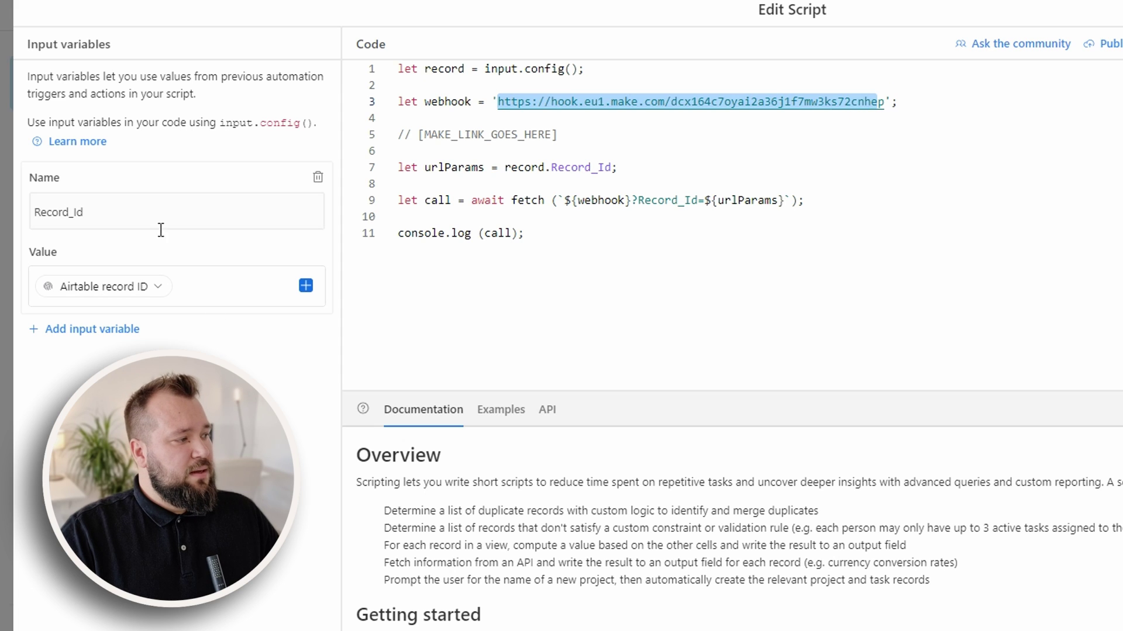
Check the Record_Id input variable and its value, then close the script editor
left_click(210, 218)
left_click_drag(209, 218, 27, 215)
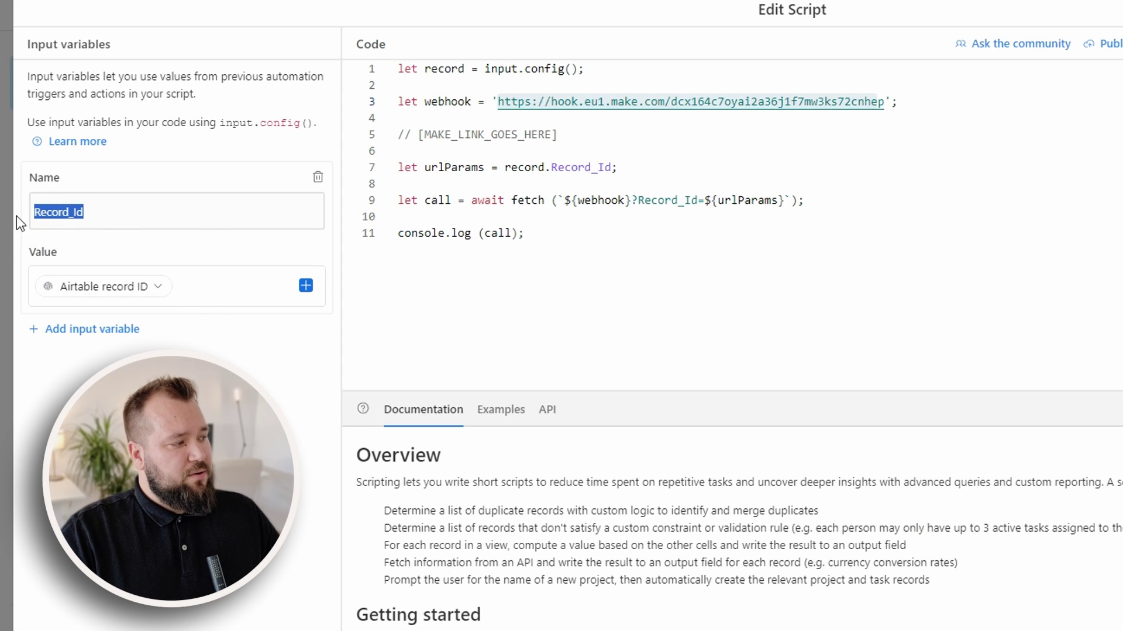
left_click(209, 293)
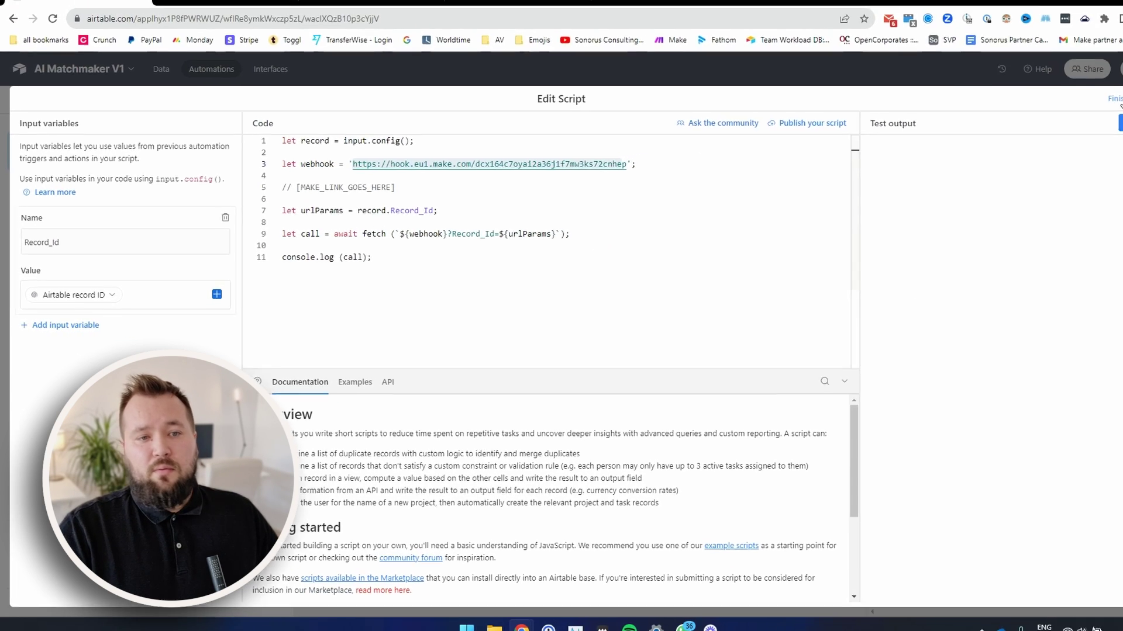
key("Escape")
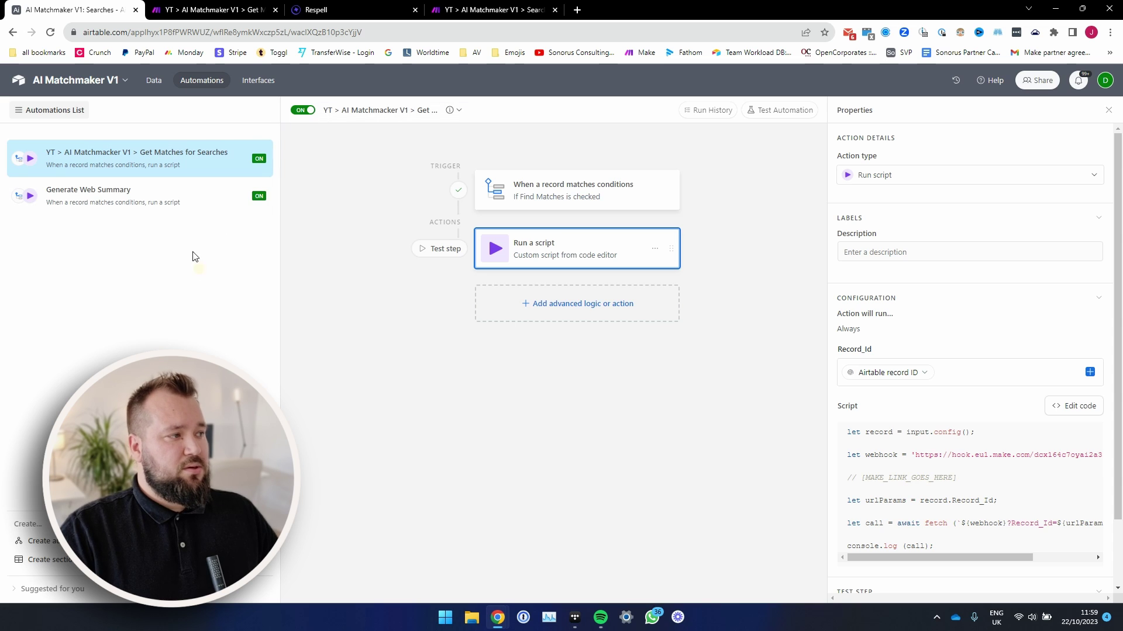
left_click(216, 10)
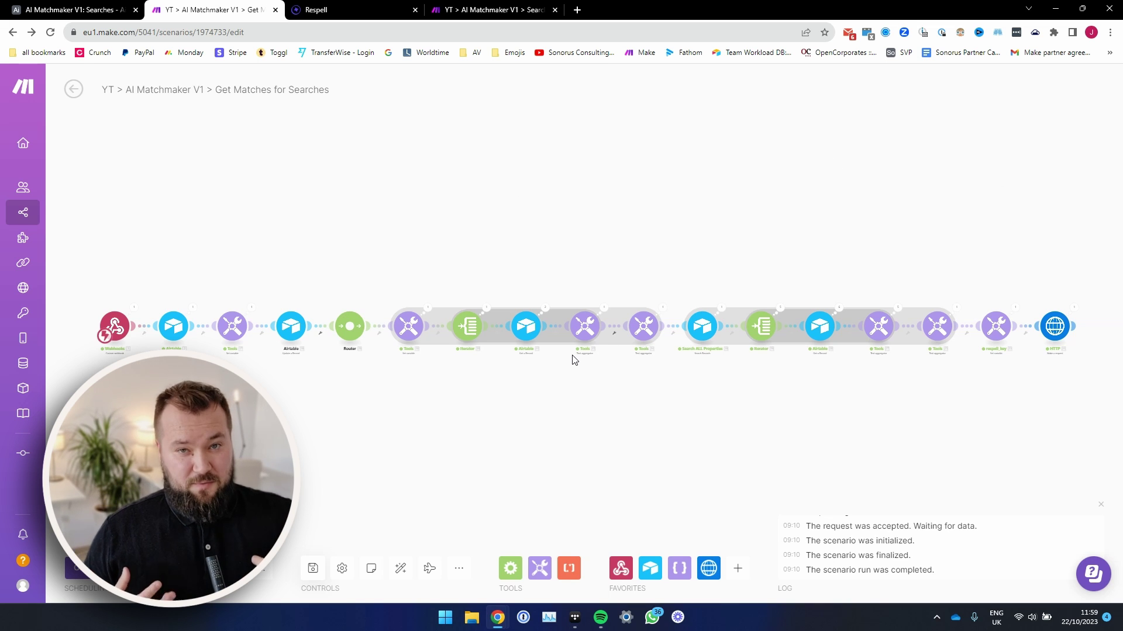
Review the Airtable Update a Record module's settings, then select the later Tools, Iterator and Airtable modules
scroll(494, 220, "up", 2)
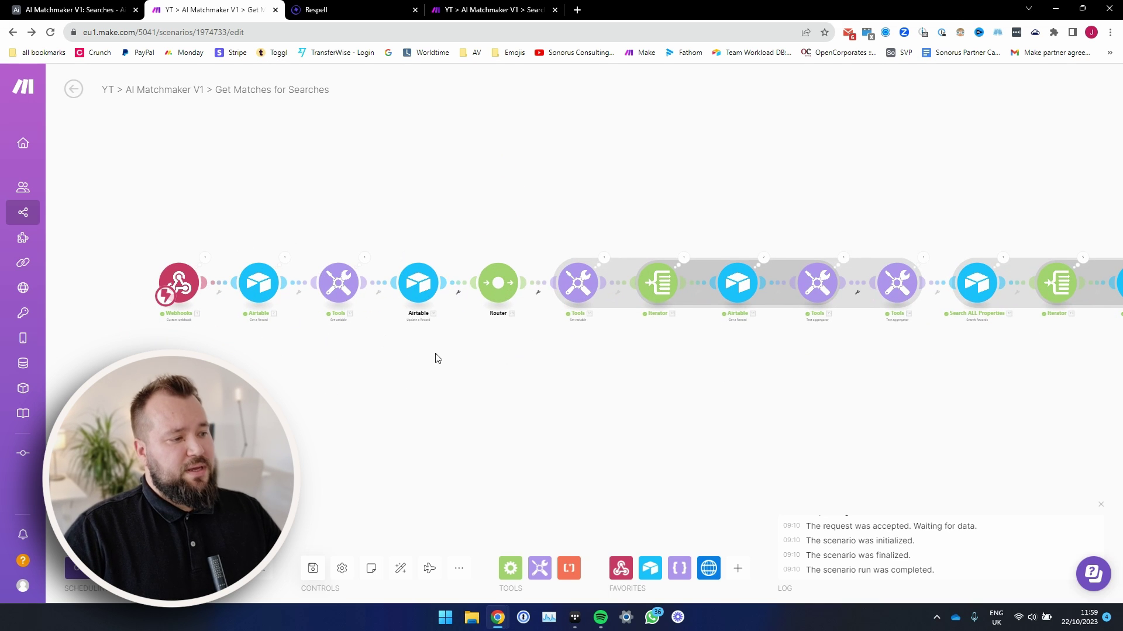
scroll(435, 358, "up", 2)
scroll(461, 359, "down", 2)
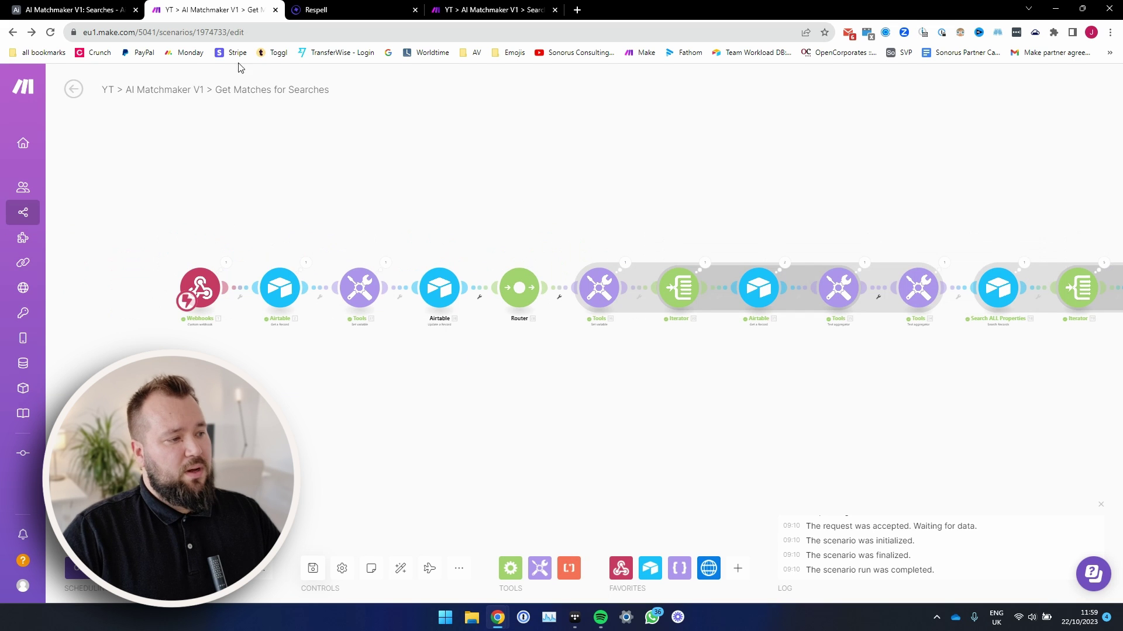
left_click(438, 291)
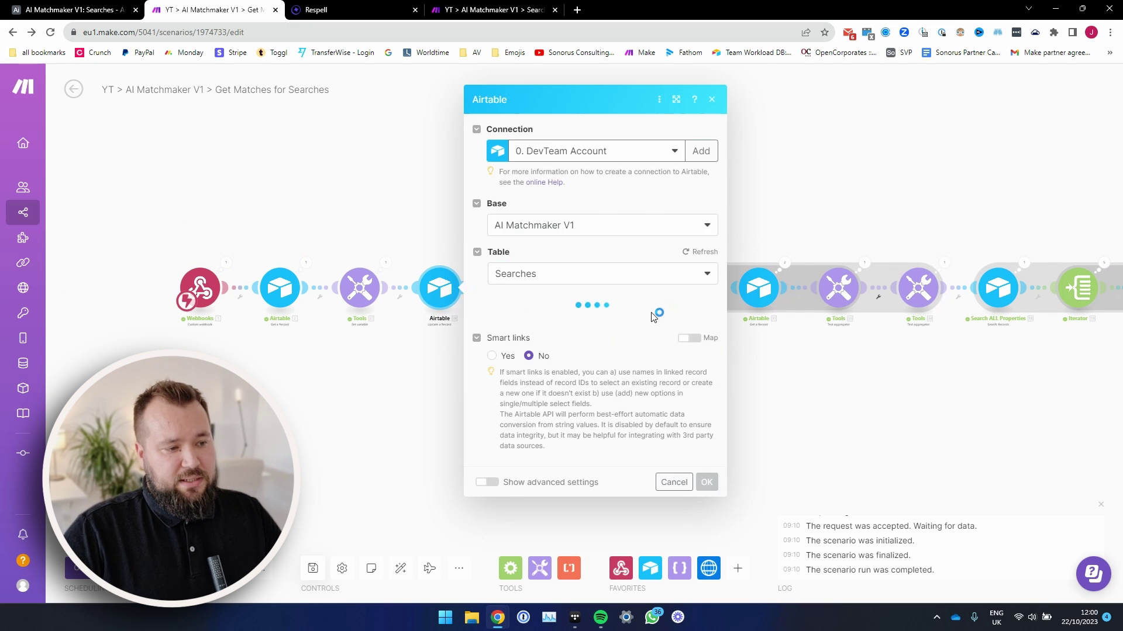
scroll(631, 370, "down", 5)
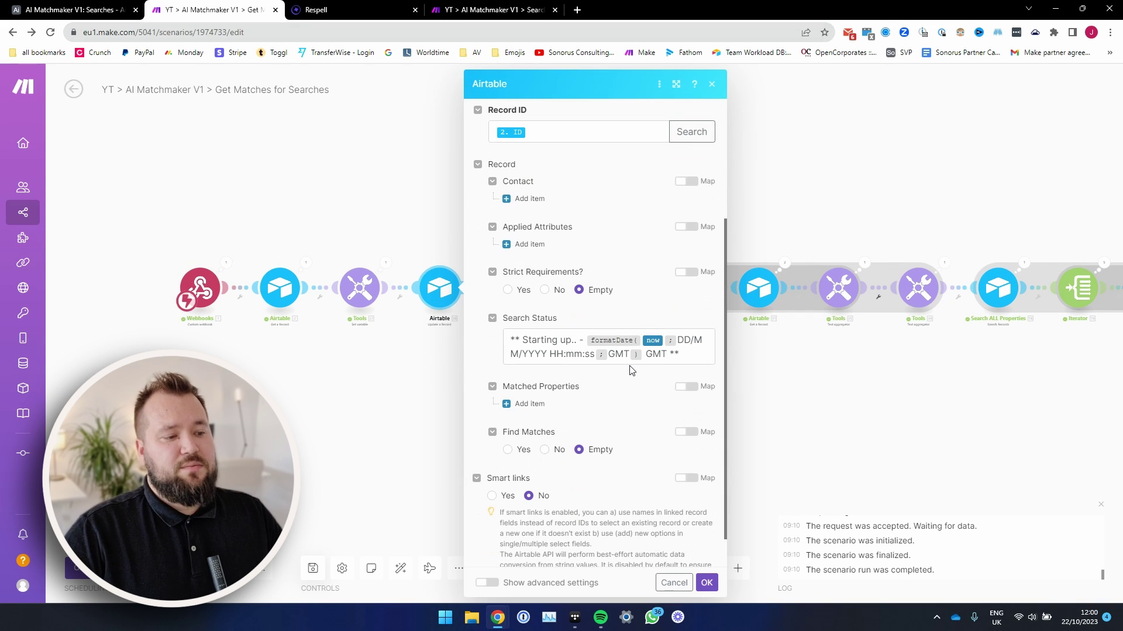
left_click(866, 398)
left_click_drag(1030, 426, 574, 391)
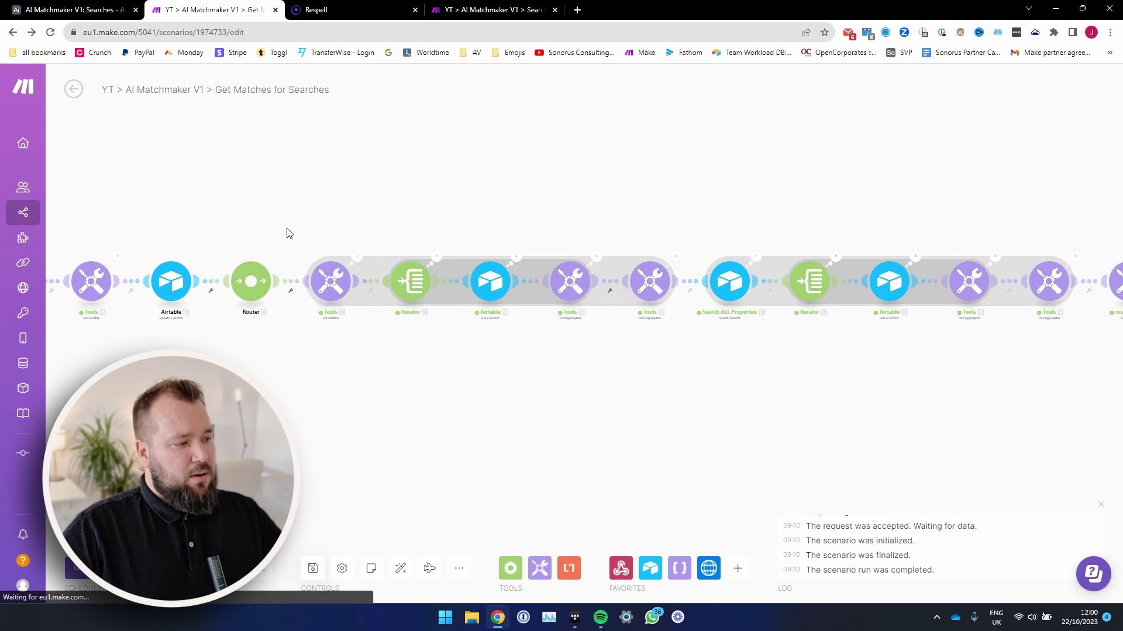
left_click_drag(281, 209, 773, 380)
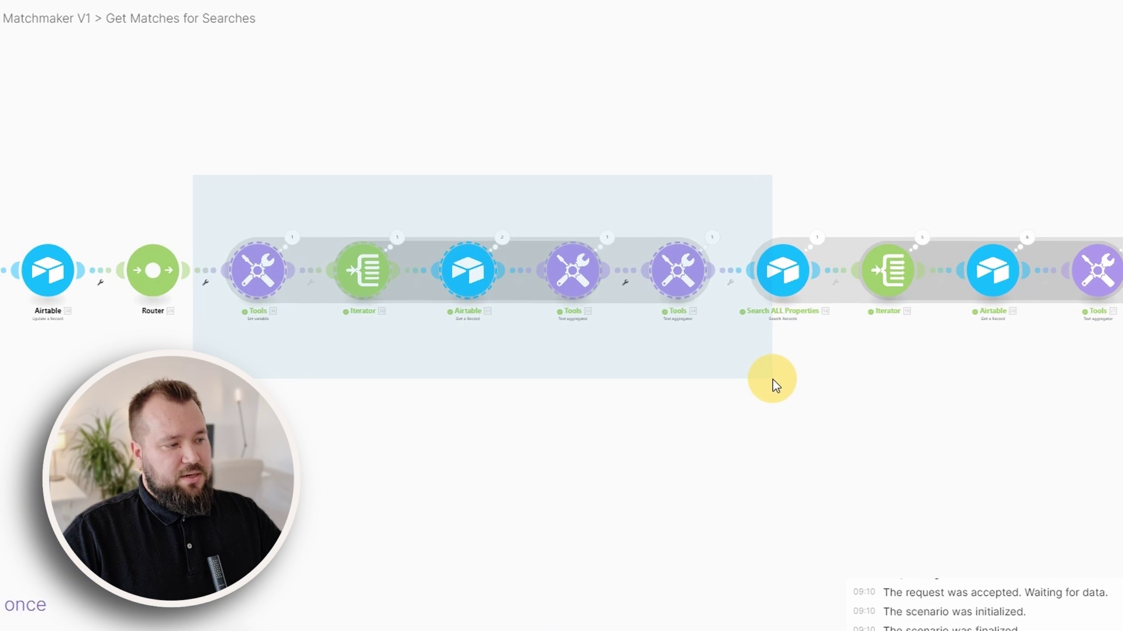
Inspect the aggregated search text output, including the search record ID and price range
left_click(712, 237)
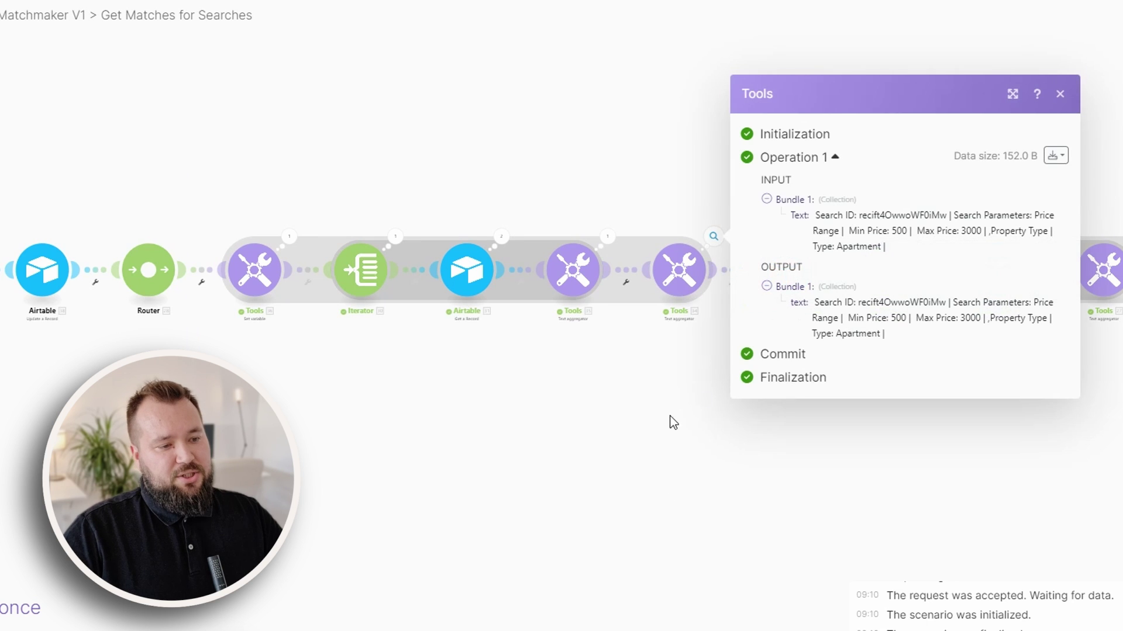
left_click_drag(514, 401, 330, 383)
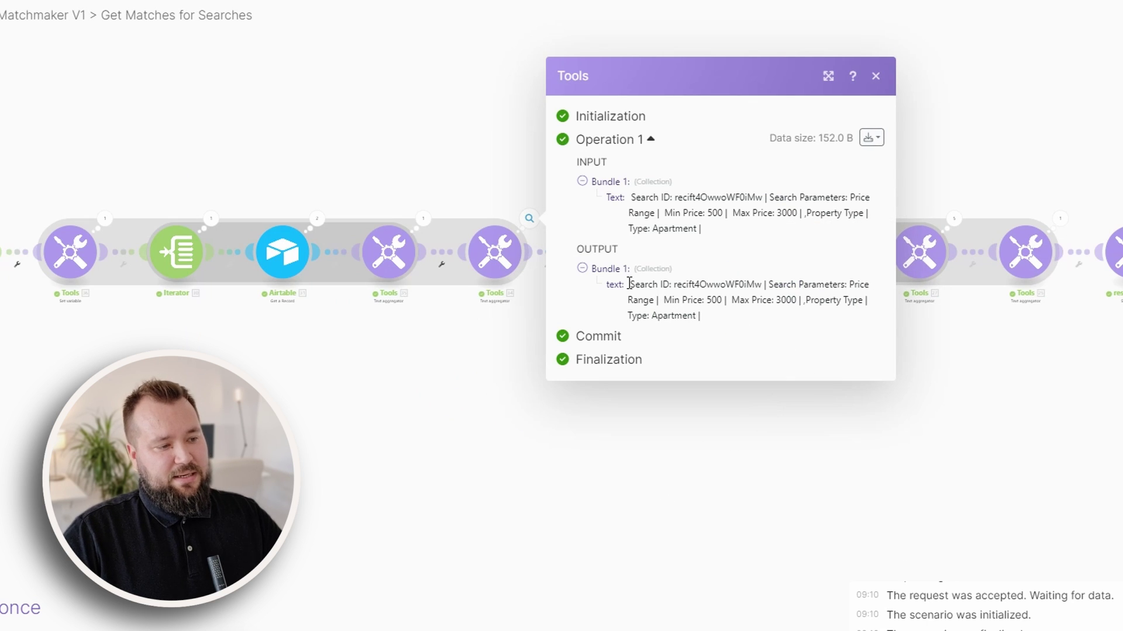
left_click_drag(629, 284, 695, 316)
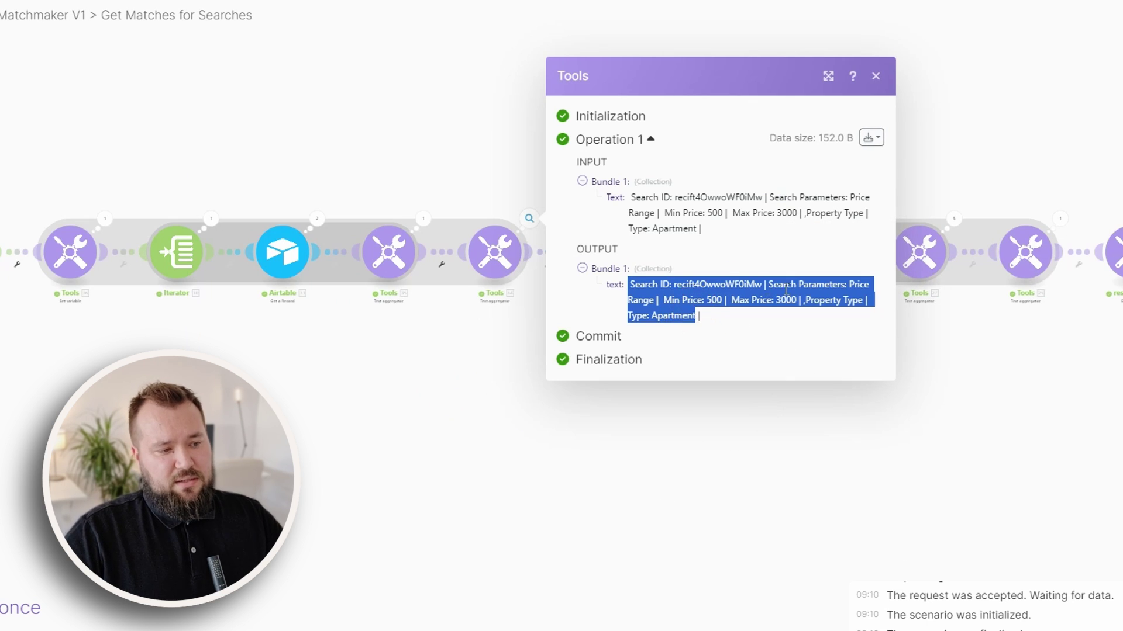
left_click(673, 284)
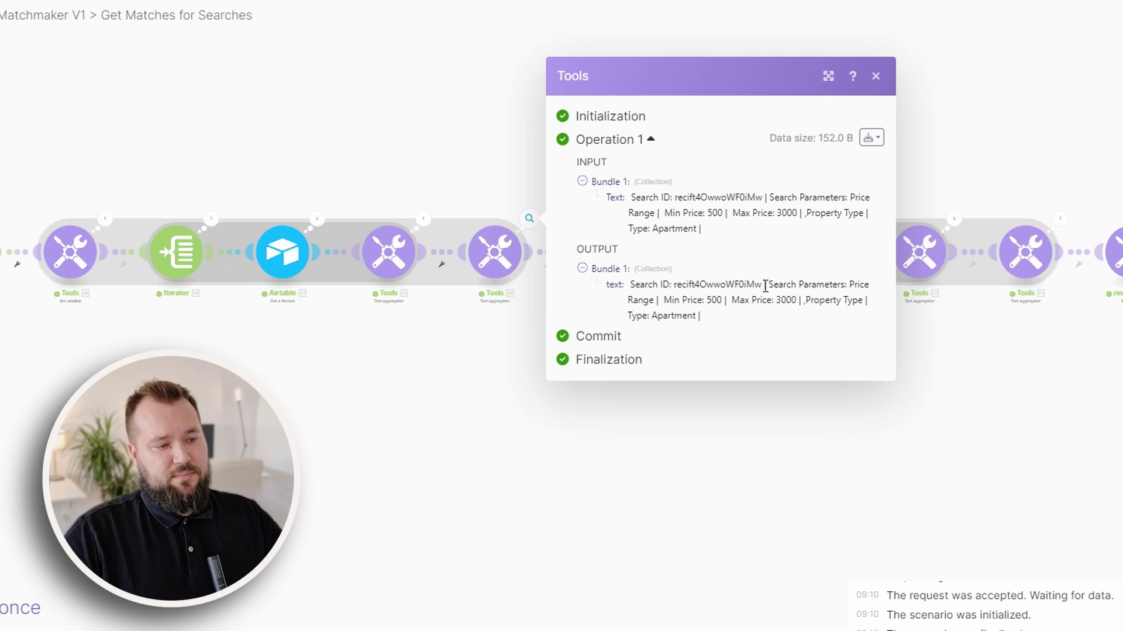
left_click_drag(765, 286, 676, 286)
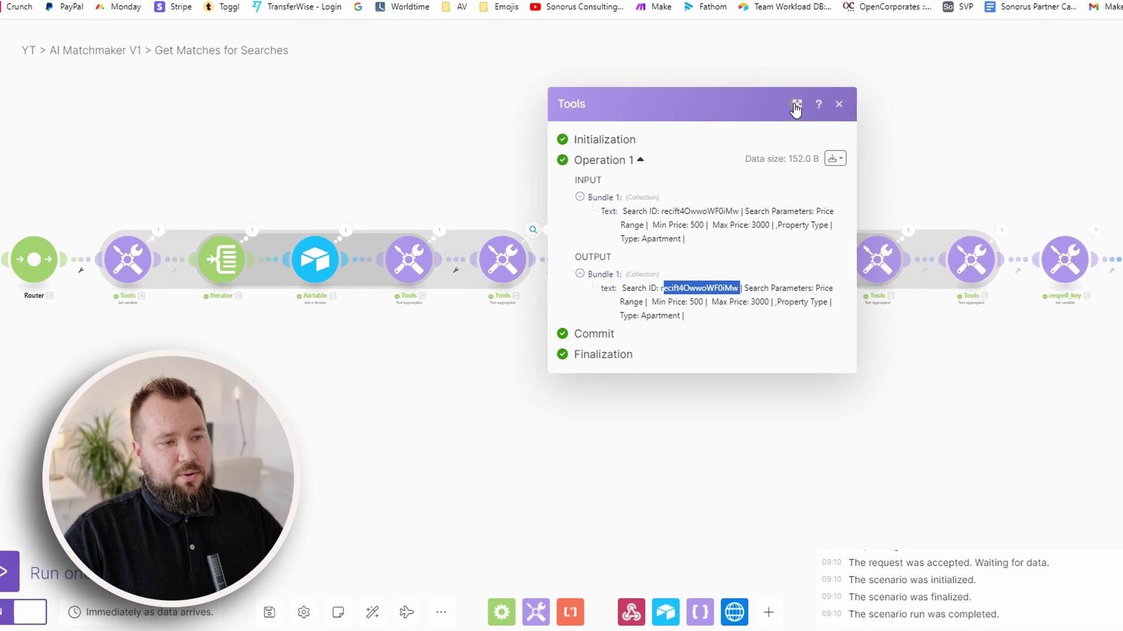
left_click(797, 106)
left_click_drag(816, 287, 1108, 289)
left_click(994, 288)
left_click(989, 296)
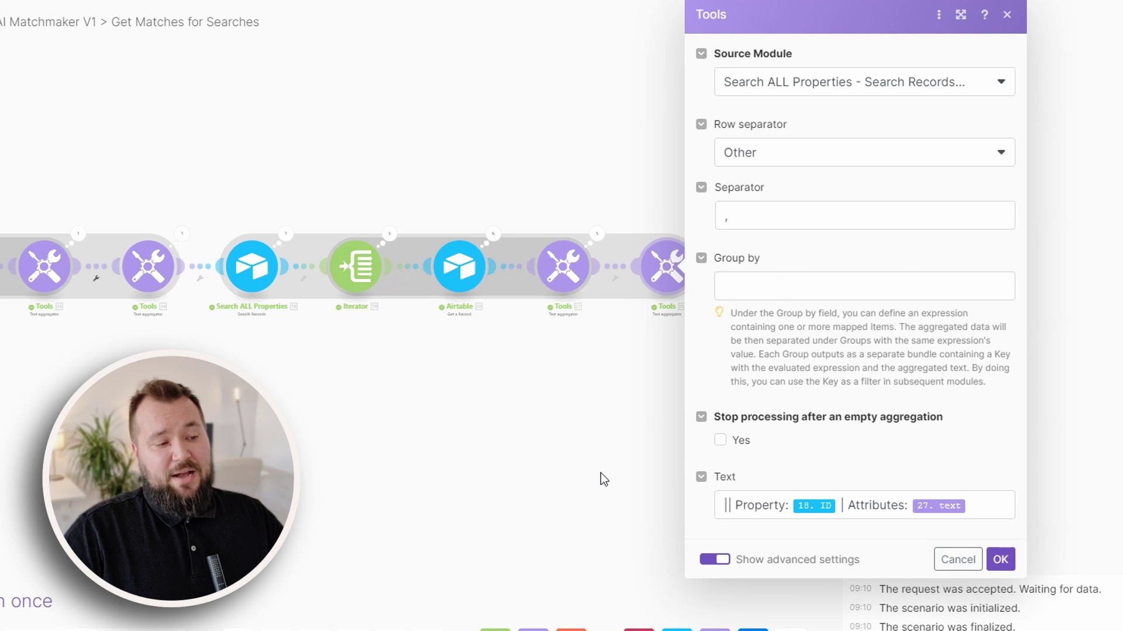
left_click(600, 474)
Inspect the combined matched-property list output, then pan to the HTTP request step
left_click(701, 234)
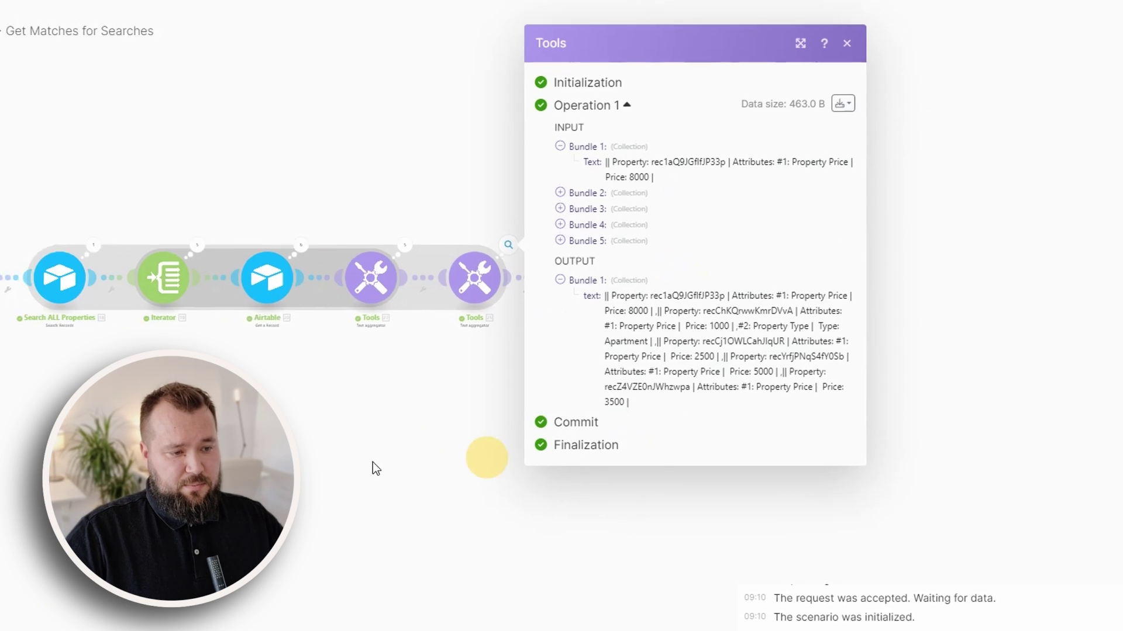
left_click(714, 51)
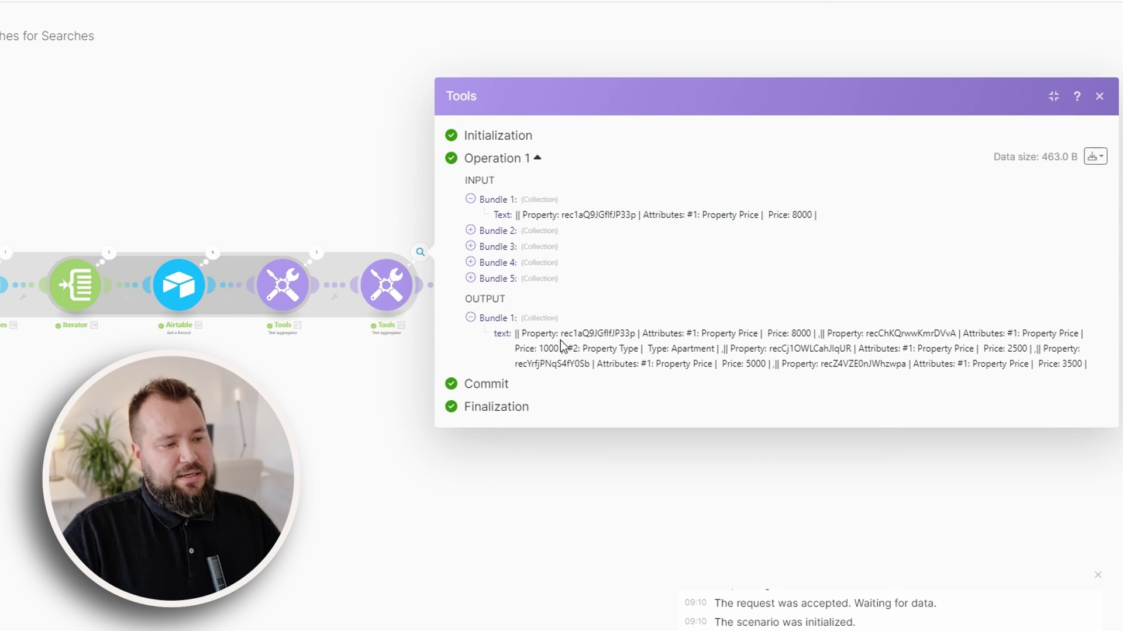
left_click_drag(519, 337, 961, 464)
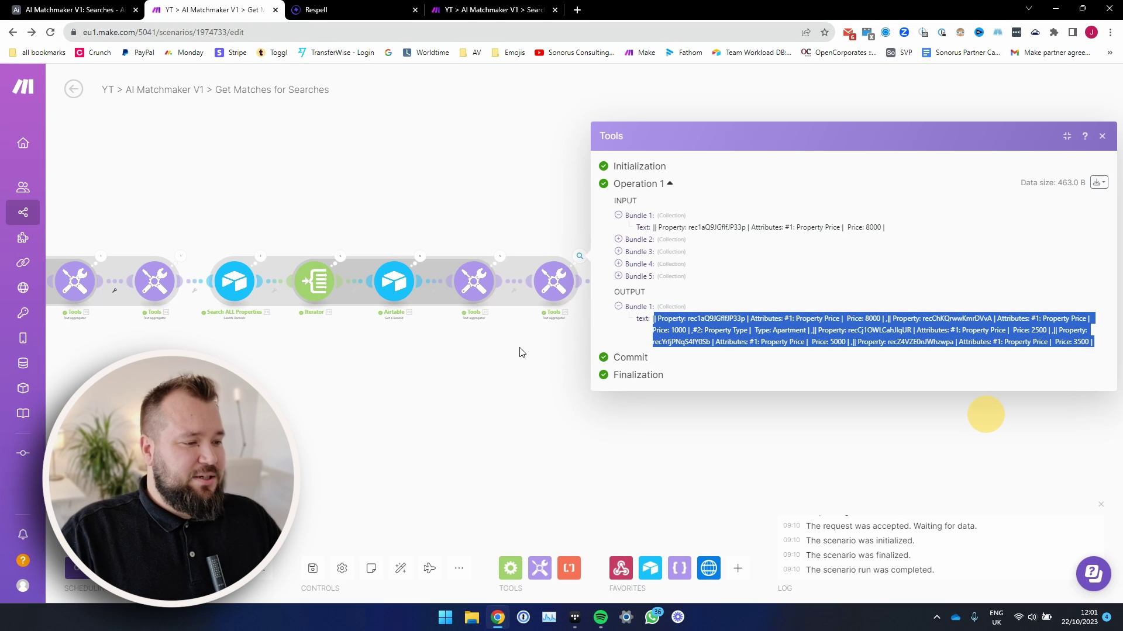
left_click(546, 341)
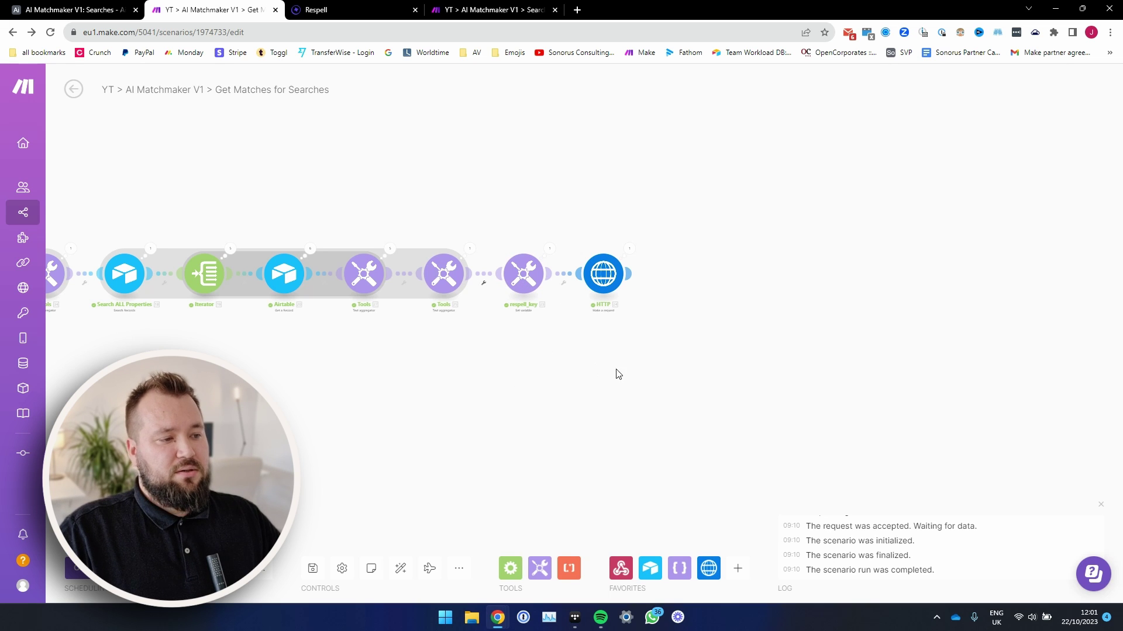
left_click_drag(618, 374, 567, 367)
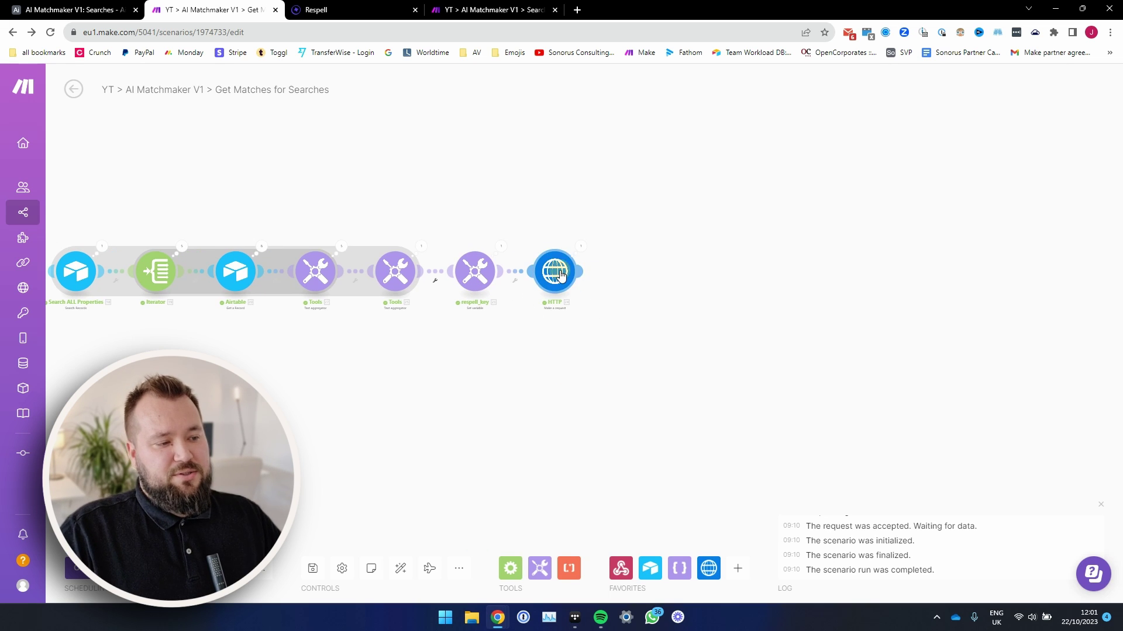
Review the Respell HTTP request's Authorization header and JSON request content
left_click(559, 275)
scroll(702, 201, "down", 5)
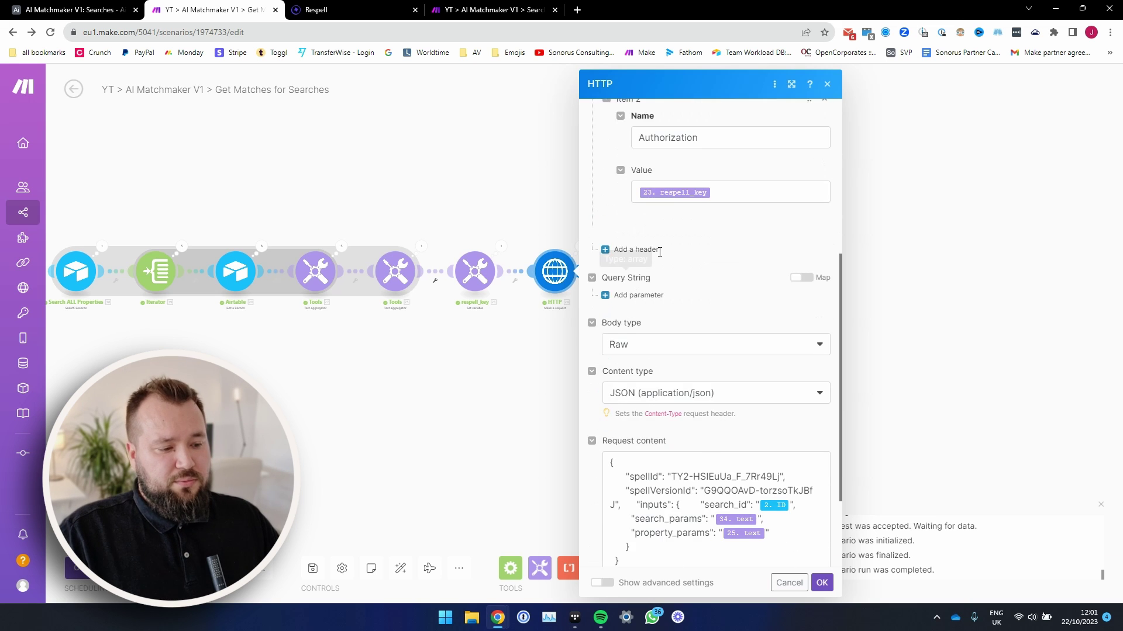
scroll(659, 252, "down", 2)
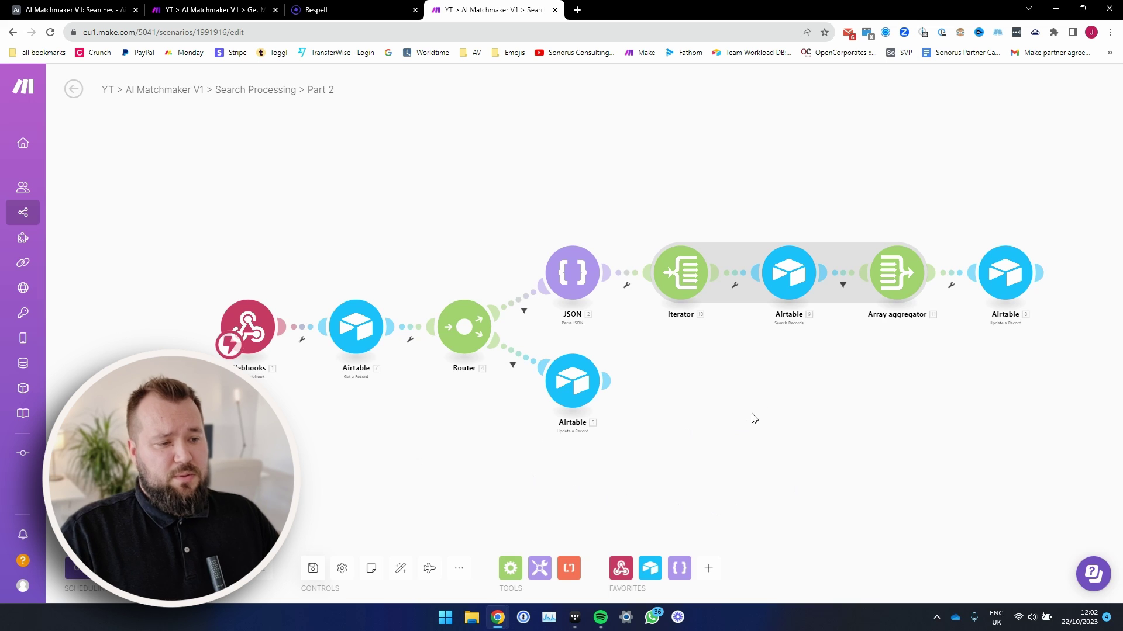
left_click(520, 300)
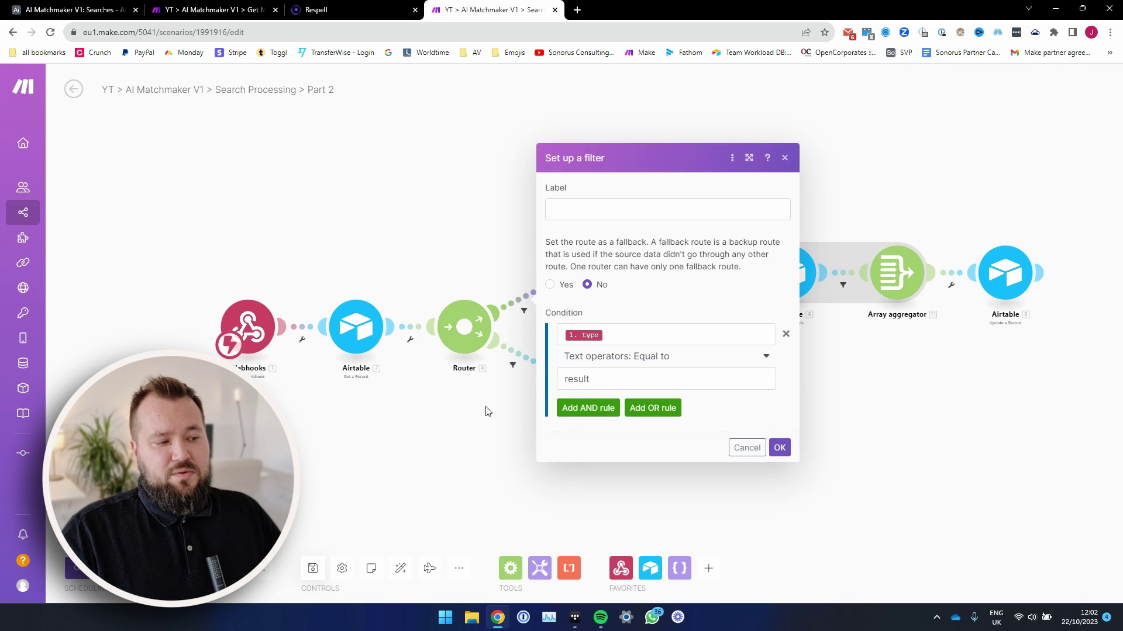
left_click(485, 411)
left_click(518, 354)
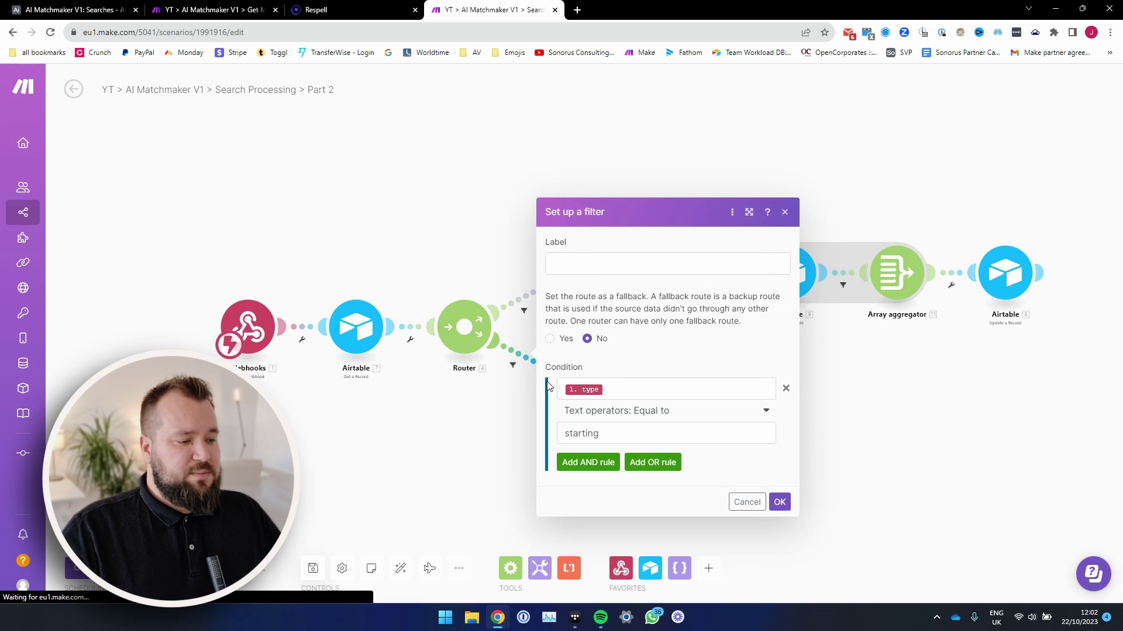
left_click(530, 431)
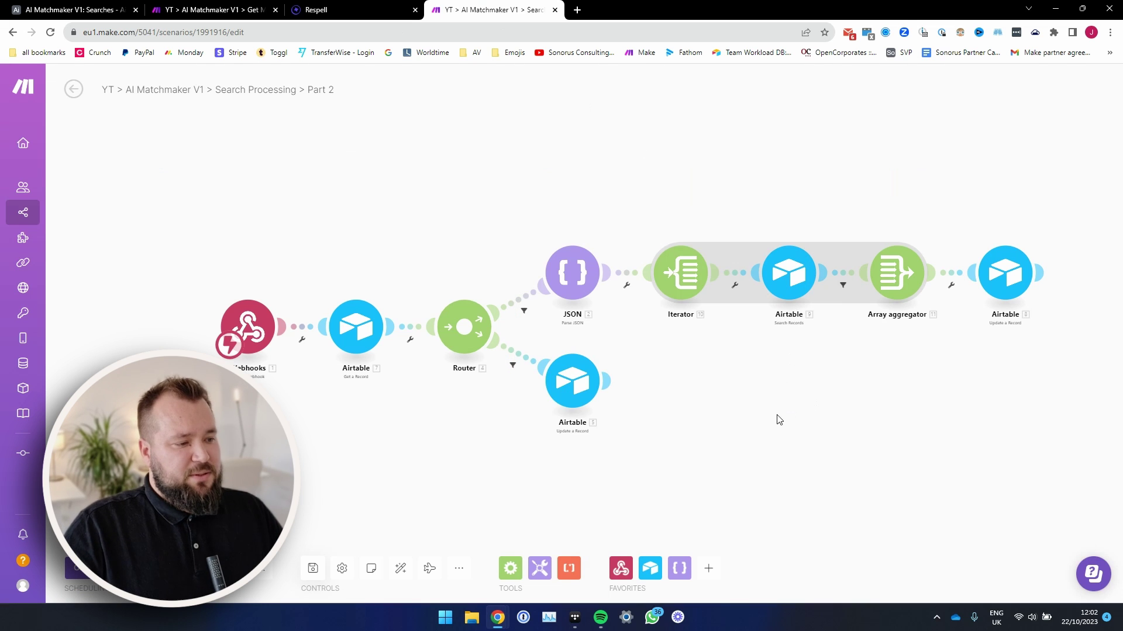
left_click_drag(777, 419, 738, 417)
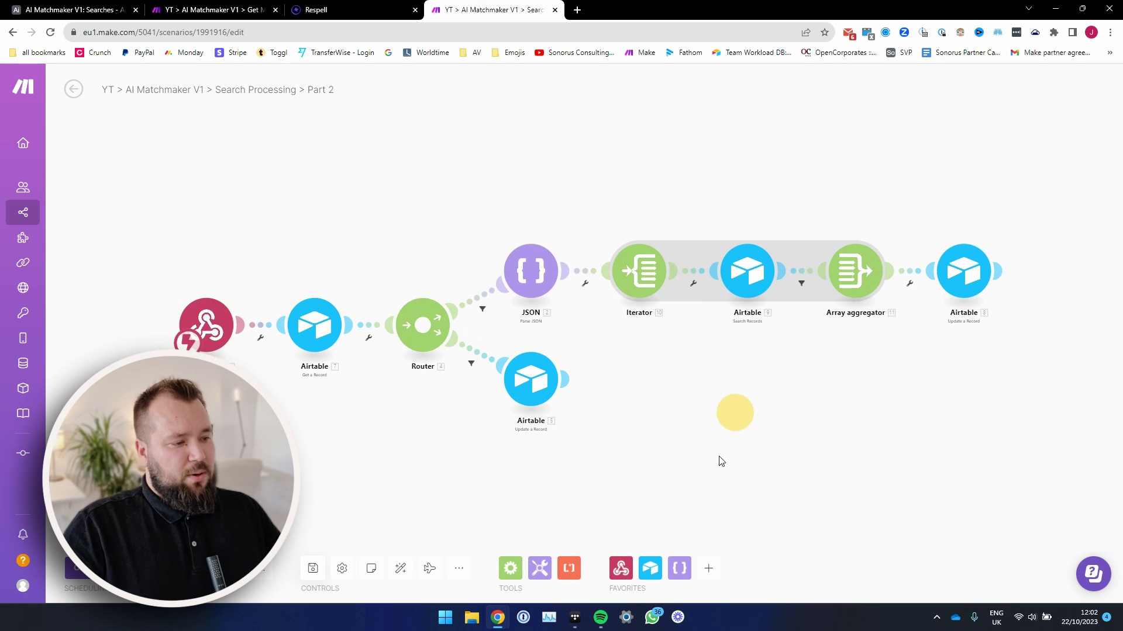
left_click(537, 397)
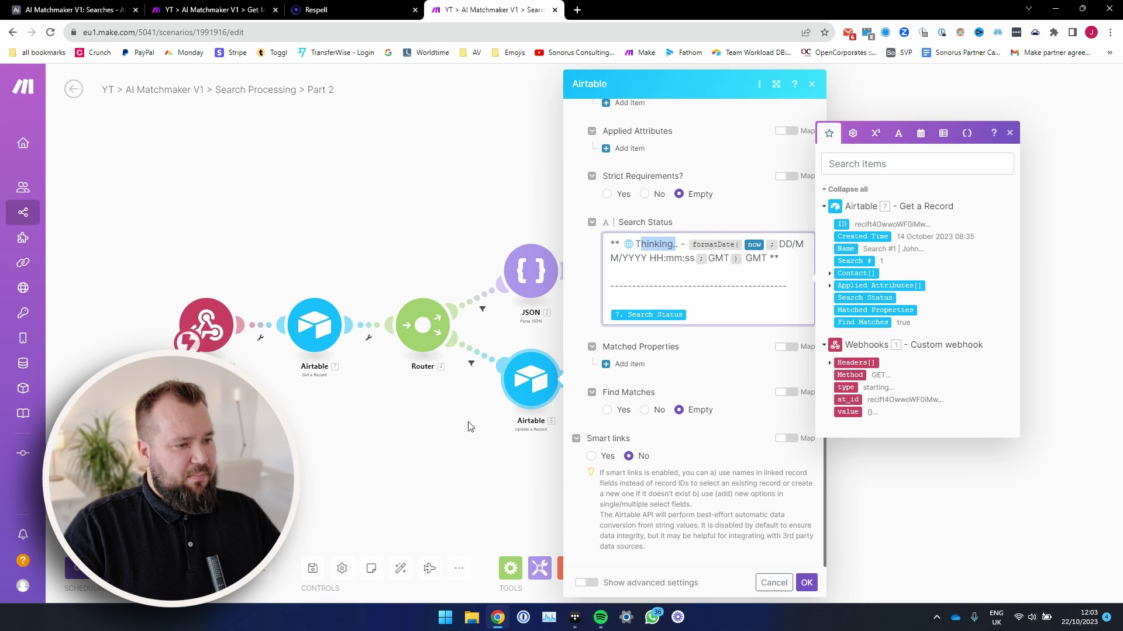
left_click(395, 225)
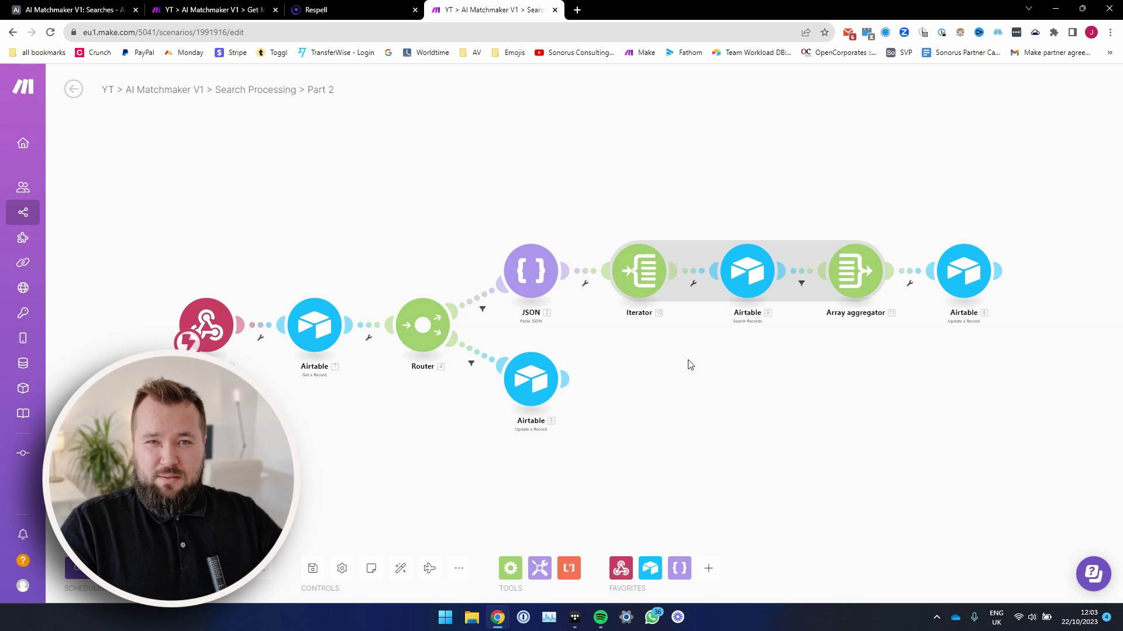
left_click_drag(710, 379, 648, 395)
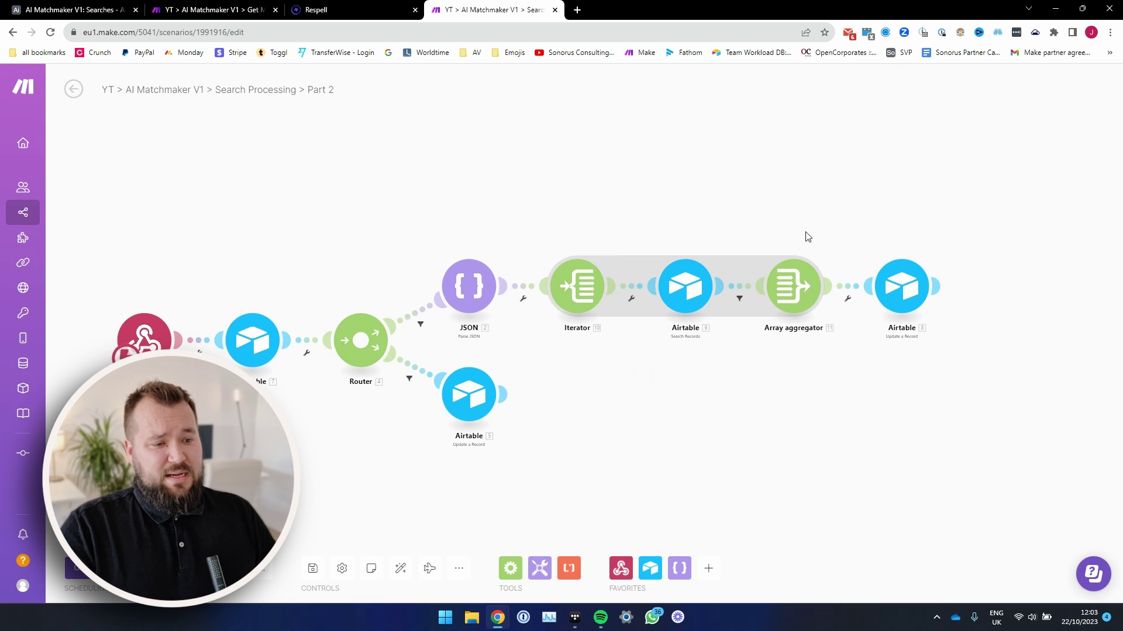
left_click_drag(807, 237, 660, 239)
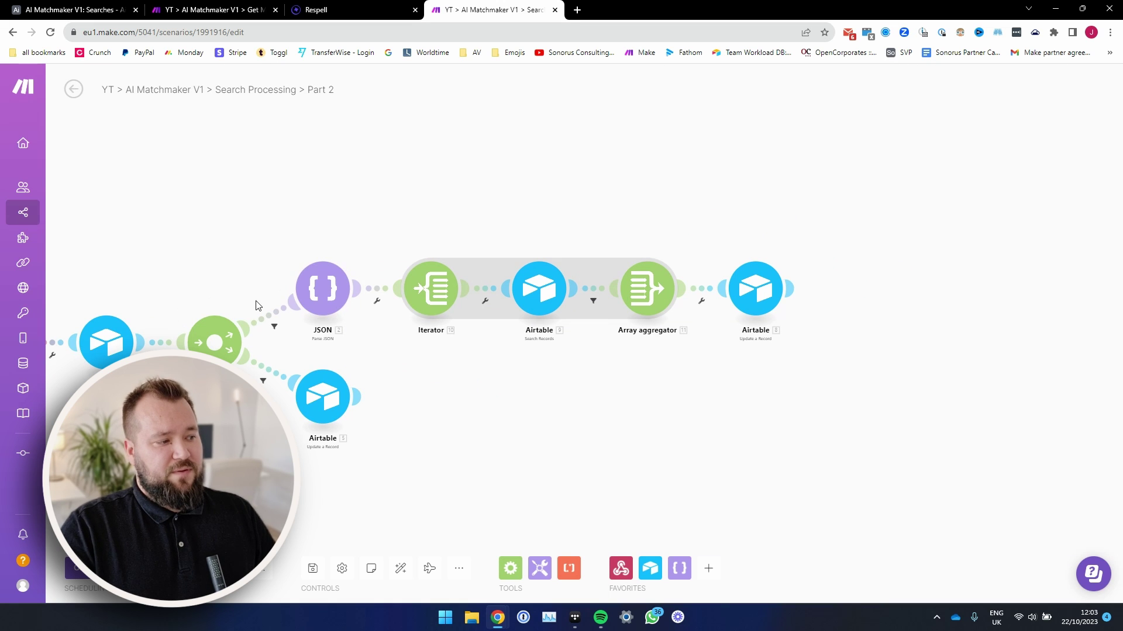
left_click(265, 315)
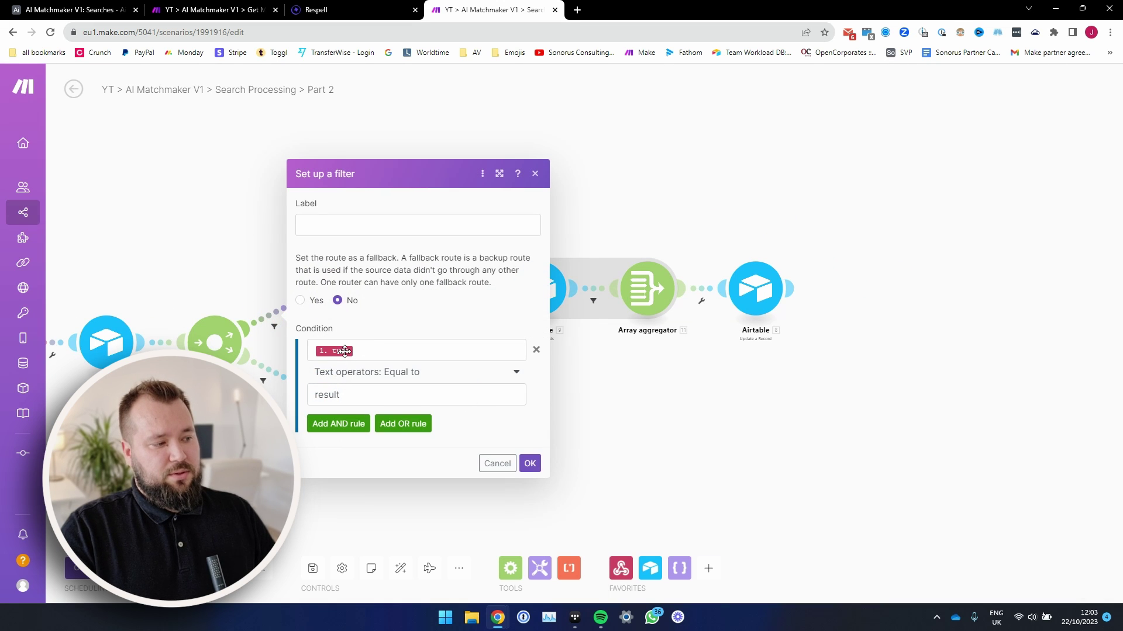
left_click_drag(689, 434, 899, 422)
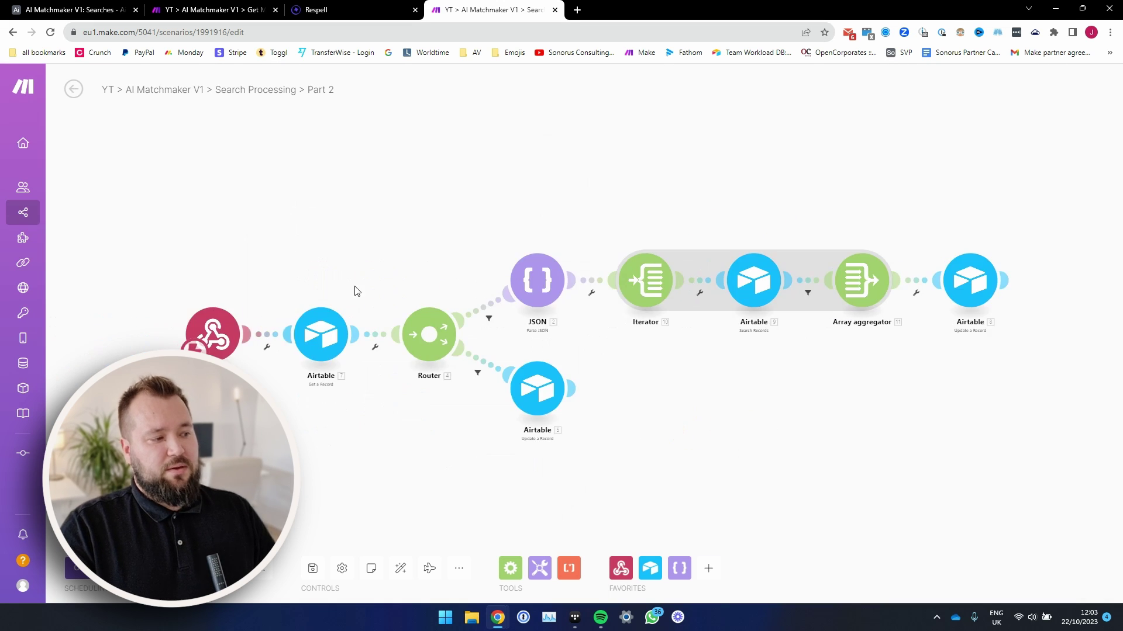
left_click(490, 316)
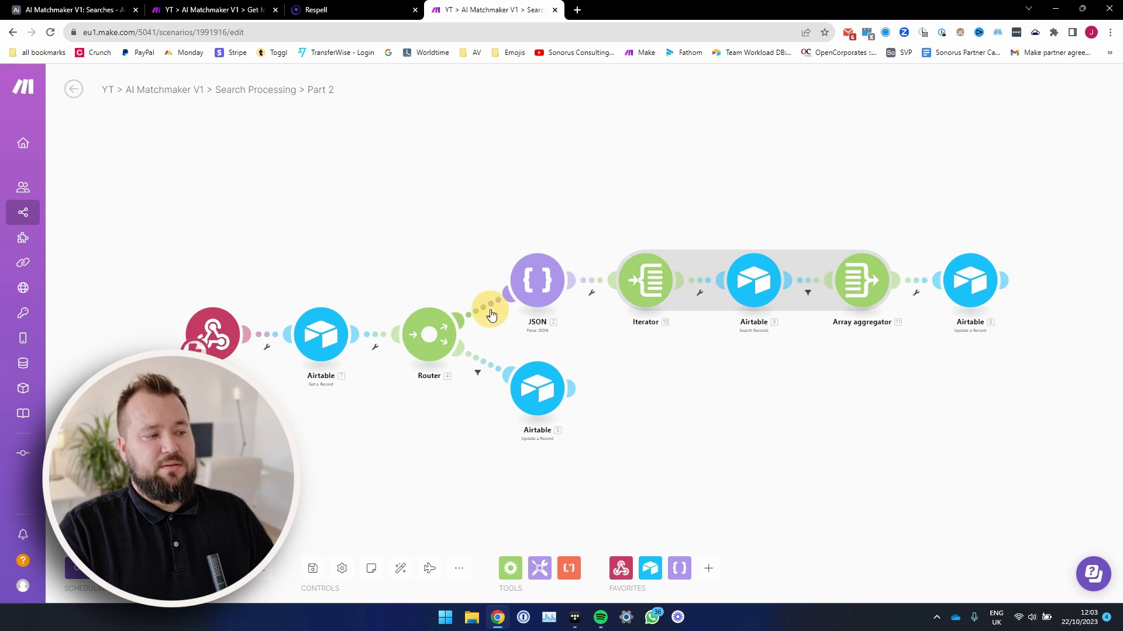
left_click(412, 236)
left_click_drag(887, 236, 664, 233)
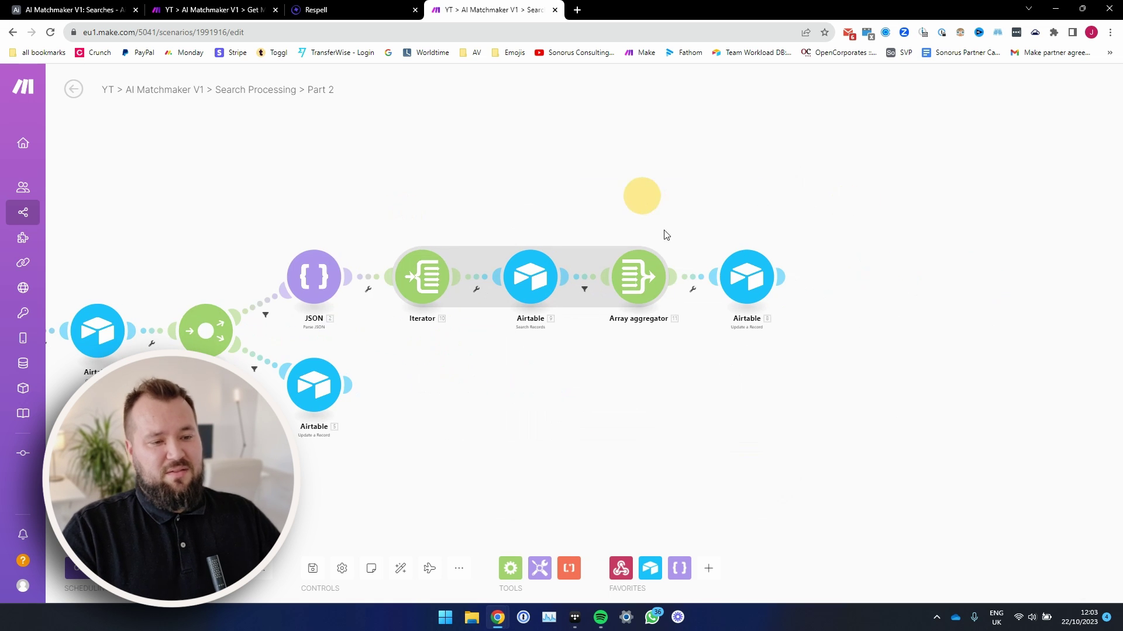
left_click(757, 298)
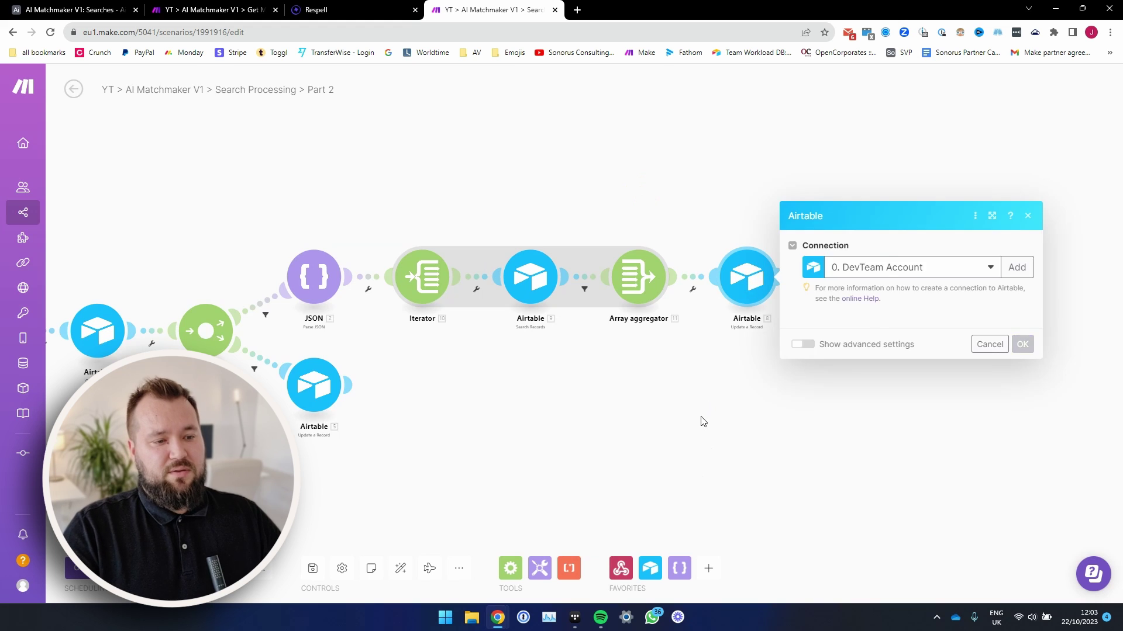
scroll(848, 366, "down", 5)
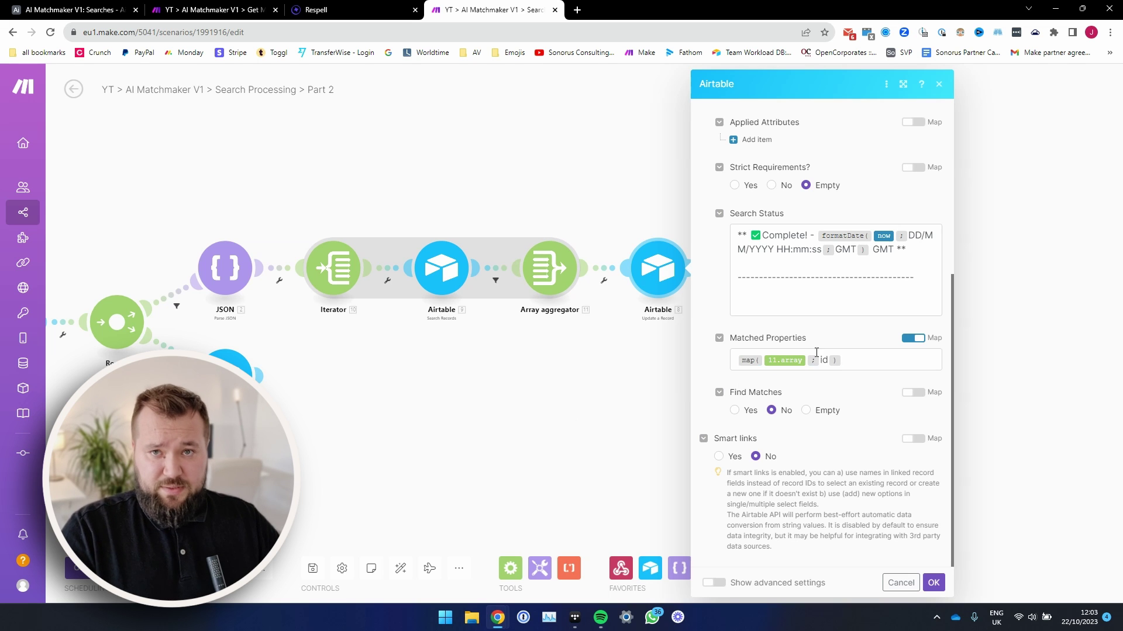
left_click(588, 389)
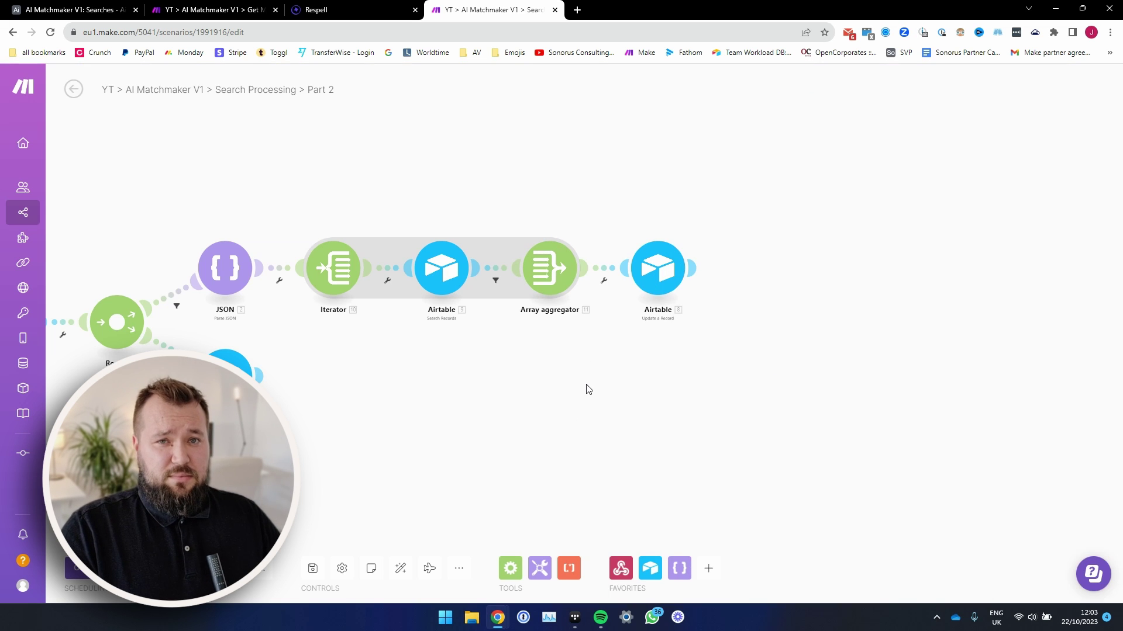